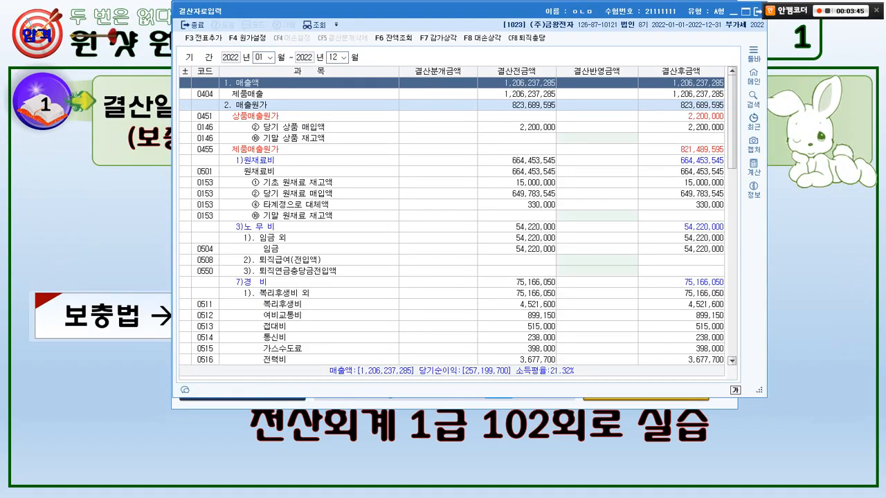
Open the bad debt (대손상각) dialog from the January to December 2022 closing data entry.
key(alt+Tab)
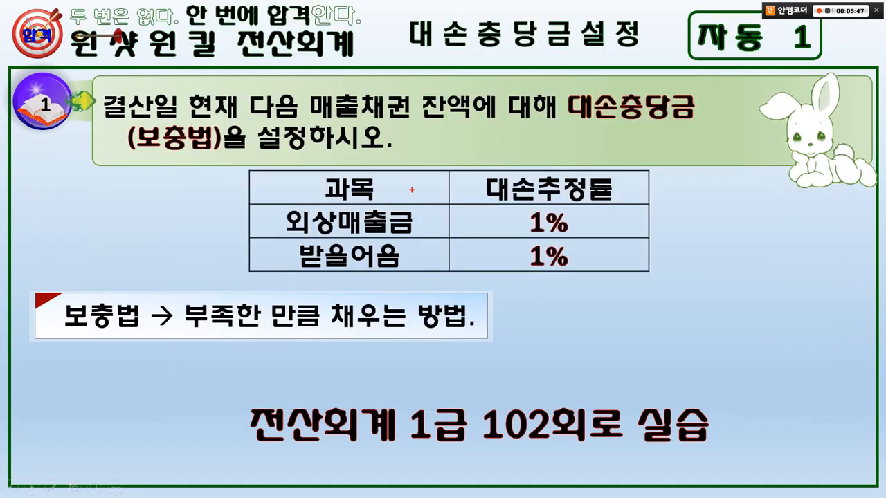
mouse_move(612, 128)
mouse_down()
mouse_move(562, 109)
mouse_move(632, 98)
mouse_move(608, 127)
mouse_up()
key(e)
key(alt+Tab)
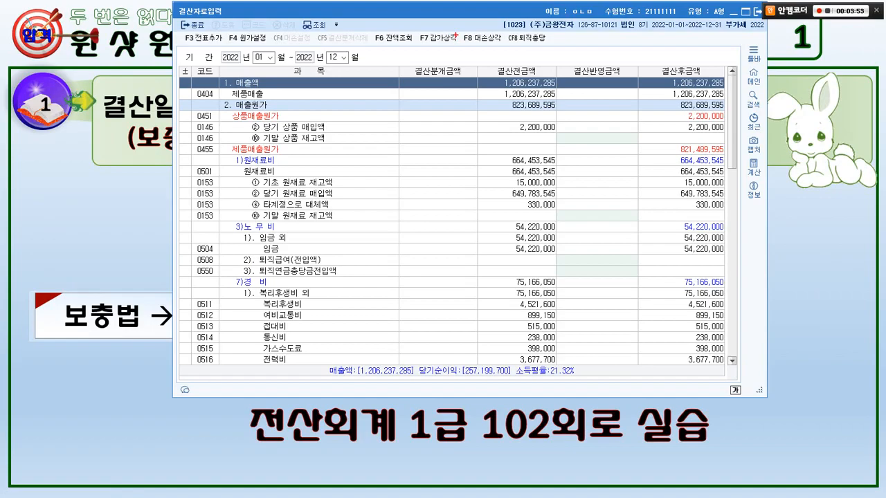
mouse_move(453, 26)
mouse_down()
mouse_move(509, 47)
mouse_move(454, 97)
mouse_up()
key(e)
key(F8)
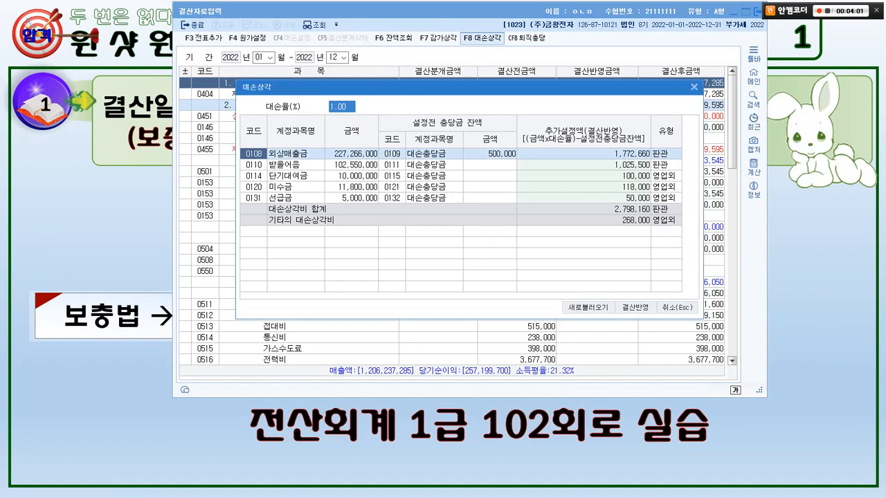
mouse_move(600, 325)
mouse_down()
mouse_move(558, 289)
mouse_move(599, 308)
mouse_move(575, 317)
mouse_up()
mouse_move(313, 102)
mouse_down()
mouse_move(328, 78)
mouse_move(315, 102)
mouse_move(359, 107)
mouse_up()
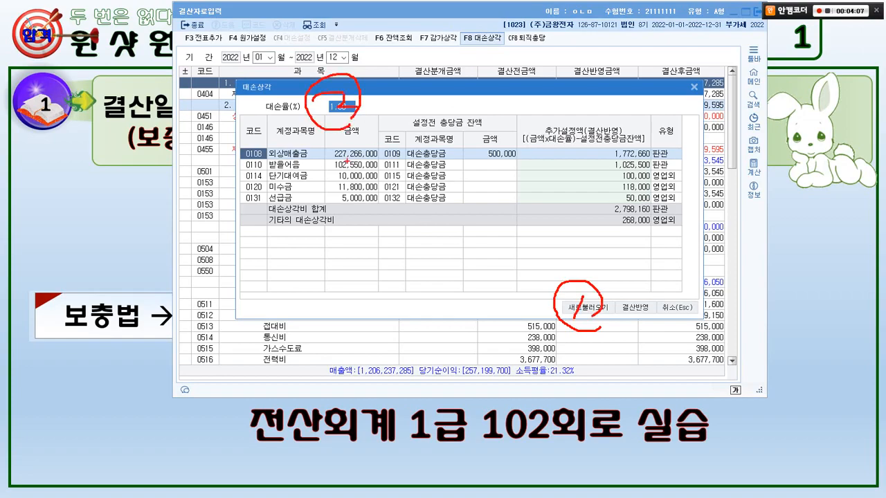
mouse_move(239, 144)
mouse_down()
mouse_move(488, 165)
mouse_move(671, 168)
mouse_move(616, 183)
mouse_move(631, 197)
mouse_move(618, 202)
mouse_up()
mouse_move(580, 128)
mouse_down()
mouse_move(594, 134)
mouse_move(580, 149)
mouse_up()
mouse_move(605, 298)
mouse_down()
mouse_move(655, 329)
mouse_move(620, 299)
mouse_move(634, 298)
mouse_up()
drag(632, 289, 614, 312)
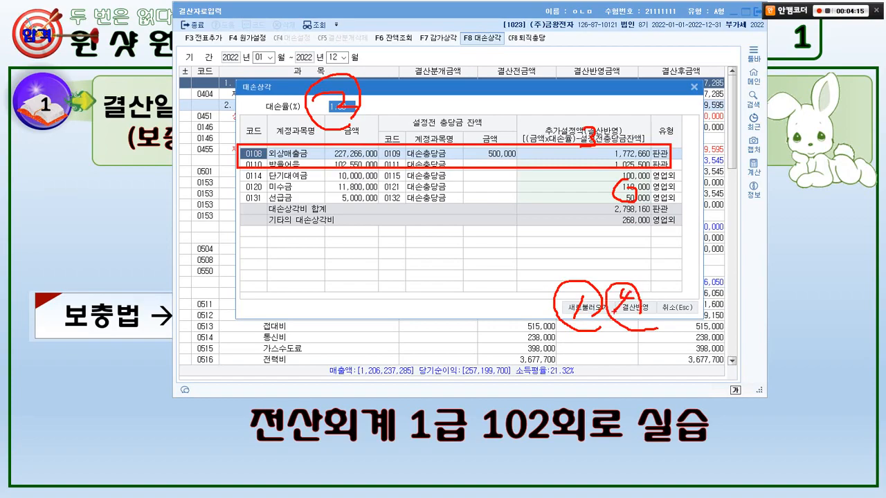
key(Escape)
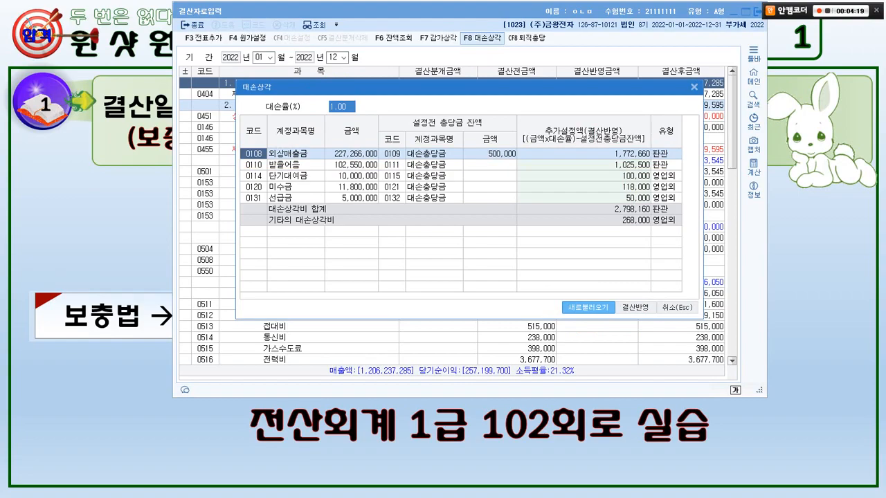
Compare the 대손율 and the 외상매출금 and 받을어음 rows with the accounts and rates given in the exercise.
key(alt+Tab)
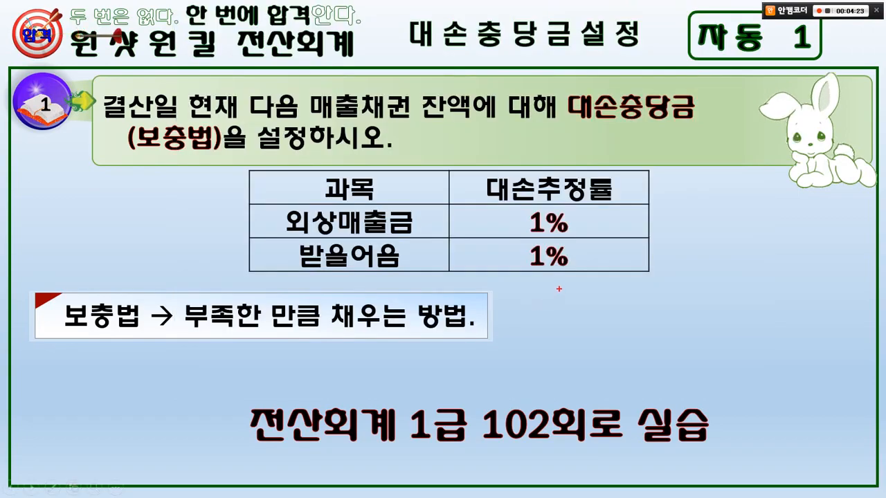
mouse_move(559, 288)
mouse_down()
mouse_move(585, 249)
mouse_move(568, 274)
mouse_up()
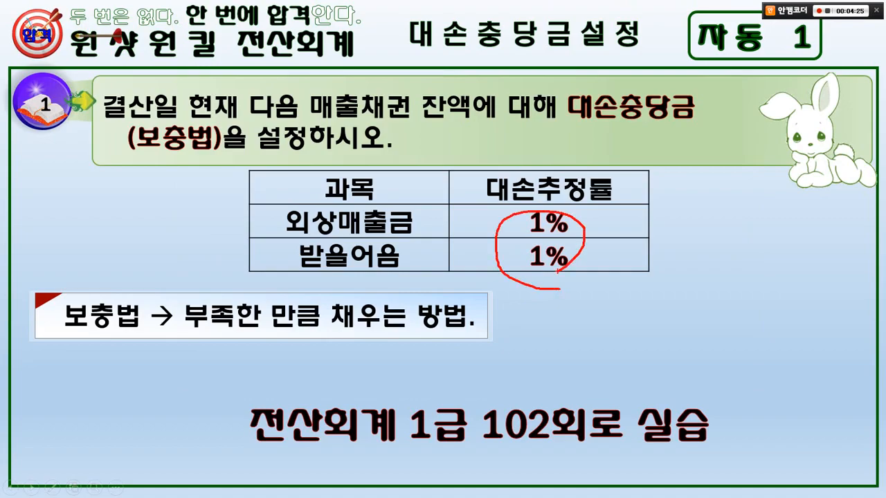
key(e)
key(alt+Tab)
mouse_move(353, 130)
mouse_down()
mouse_move(324, 102)
mouse_move(353, 116)
mouse_up()
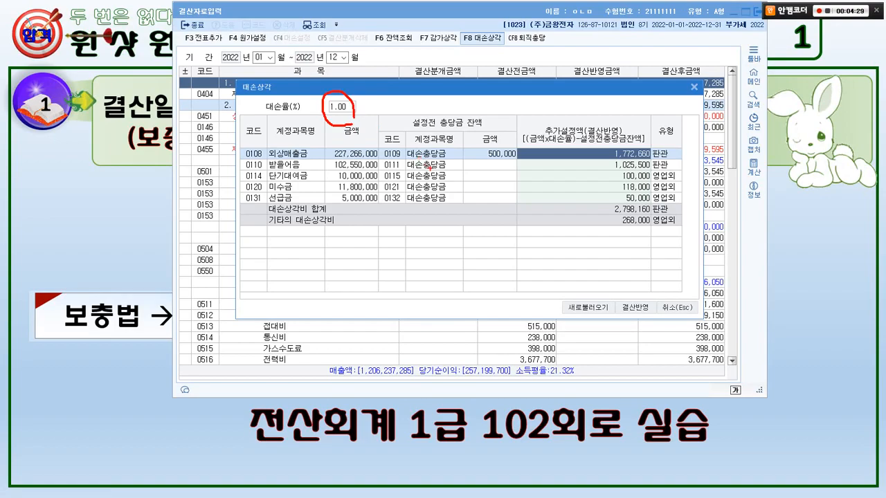
key(Escape)
key(ctrl+2)
drag(242, 148, 317, 171)
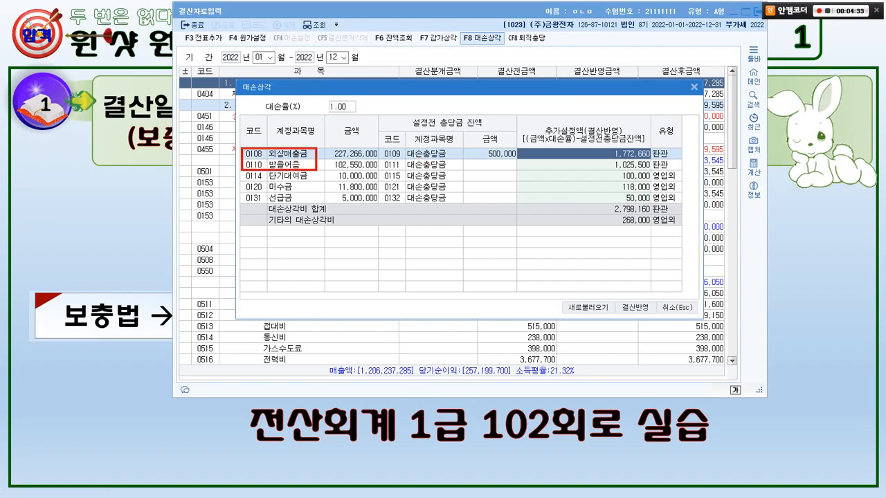
key(Escape)
Clear the additional allowance amounts (추가설정액) for 단기대여금, 미수금 and 선급금.
click(584, 176)
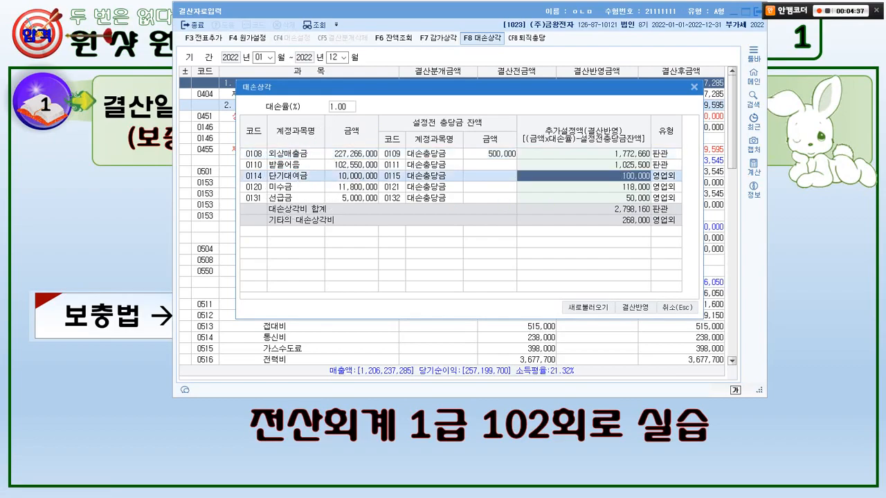
key(Delete)
key(Return)
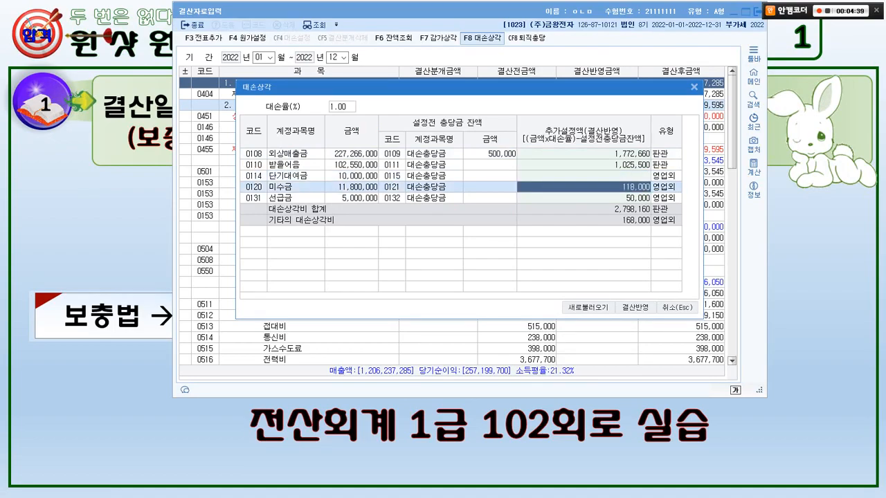
text(0)
key(Return)
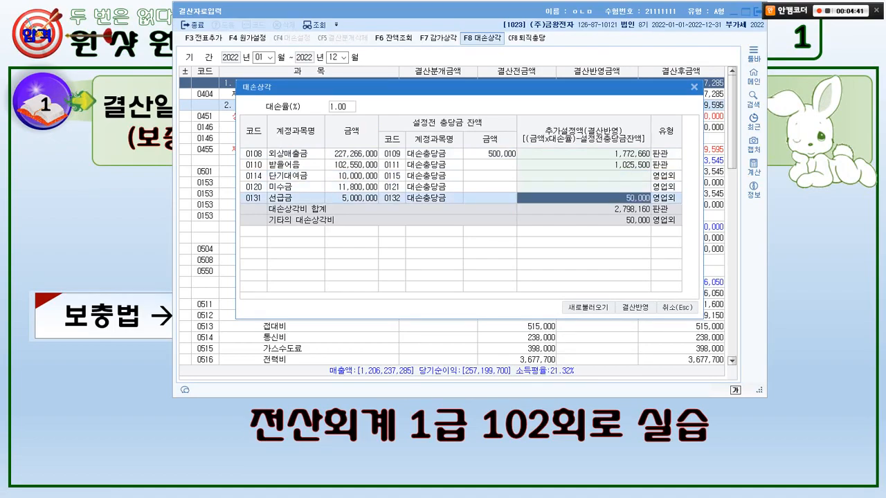
text(0)
key(Return)
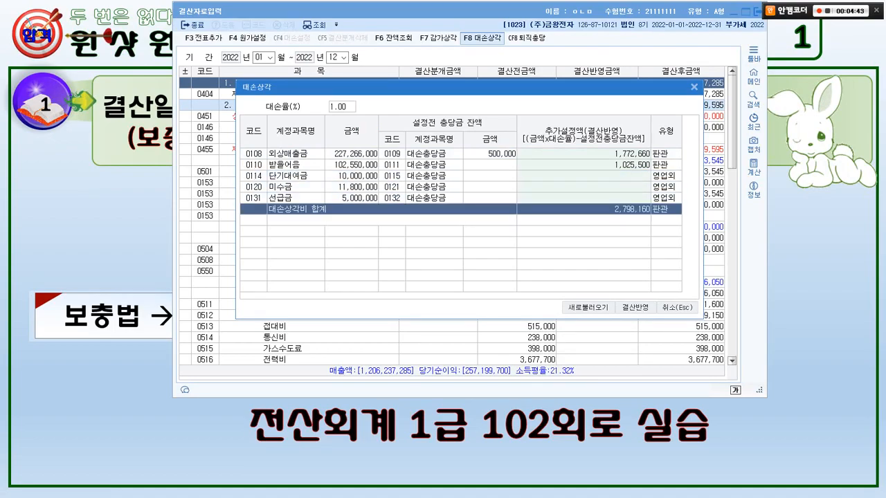
Apply the additional allowances for 외상매출금 and 받을어음 to the closing data (결산반영).
mouse_move(650, 172)
mouse_down()
mouse_move(638, 179)
mouse_move(600, 156)
mouse_move(650, 165)
mouse_up()
drag(623, 139, 633, 139)
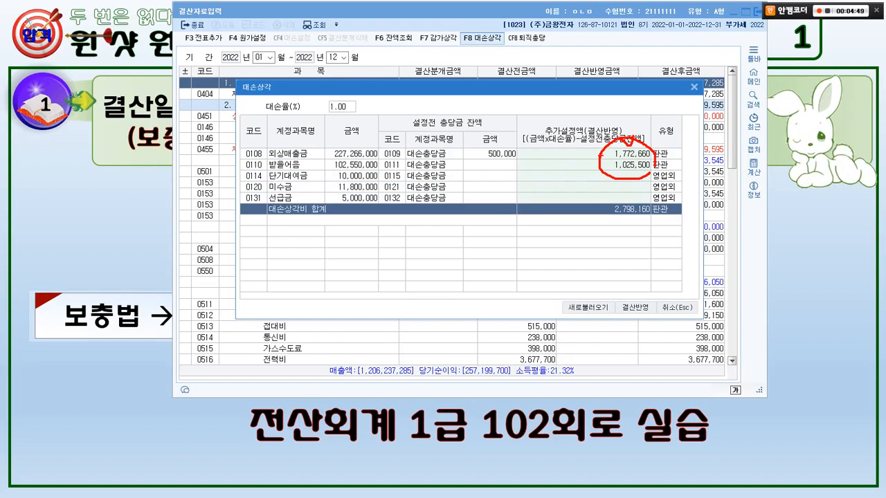
key(Escape)
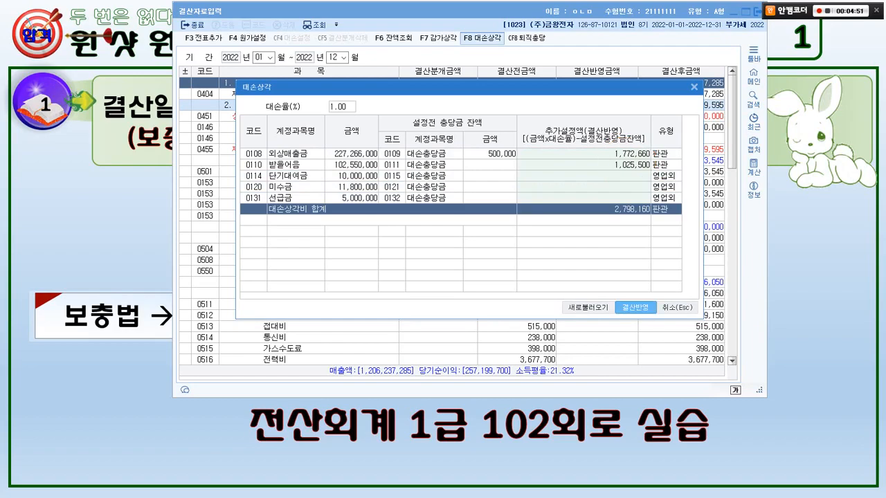
click(634, 307)
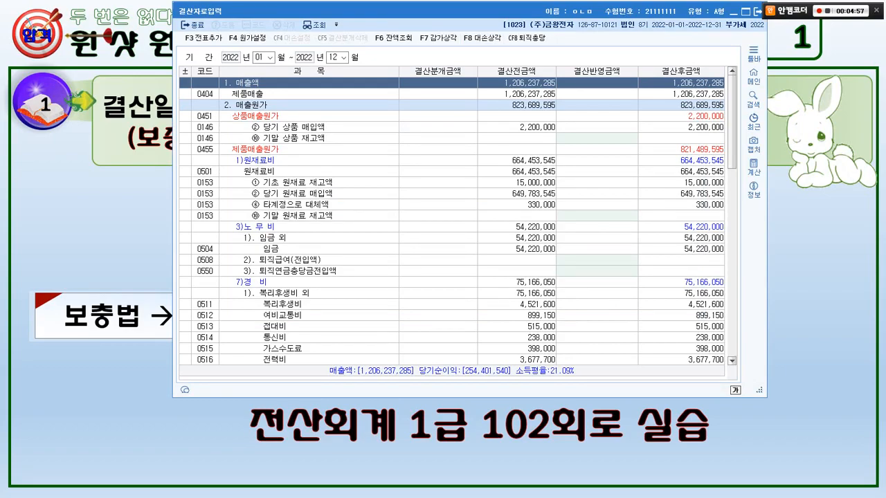
Add the closing journal entries to the general vouchers (전표추가) and accept the confirmation.
mouse_move(221, 46)
mouse_down()
mouse_move(177, 38)
mouse_move(219, 29)
mouse_move(206, 36)
mouse_up()
drag(221, 79, 196, 44)
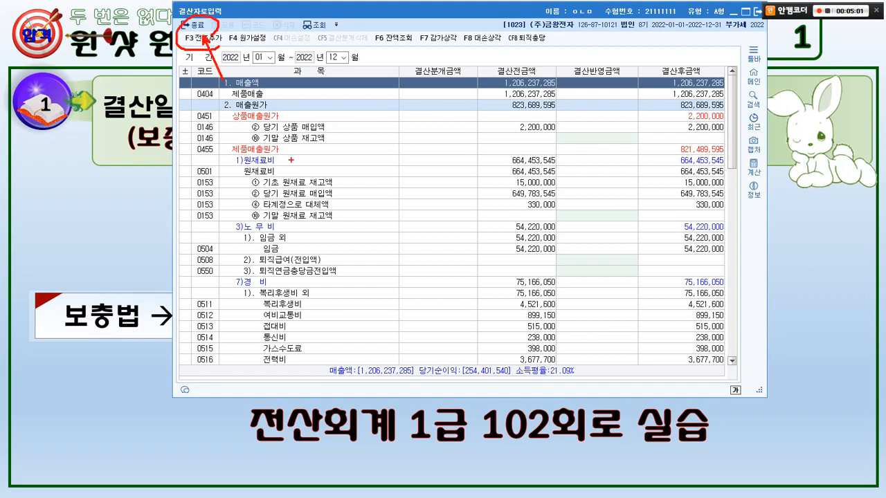
mouse_move(245, 111)
mouse_down()
mouse_move(219, 133)
mouse_move(251, 147)
mouse_up()
key(Escape)
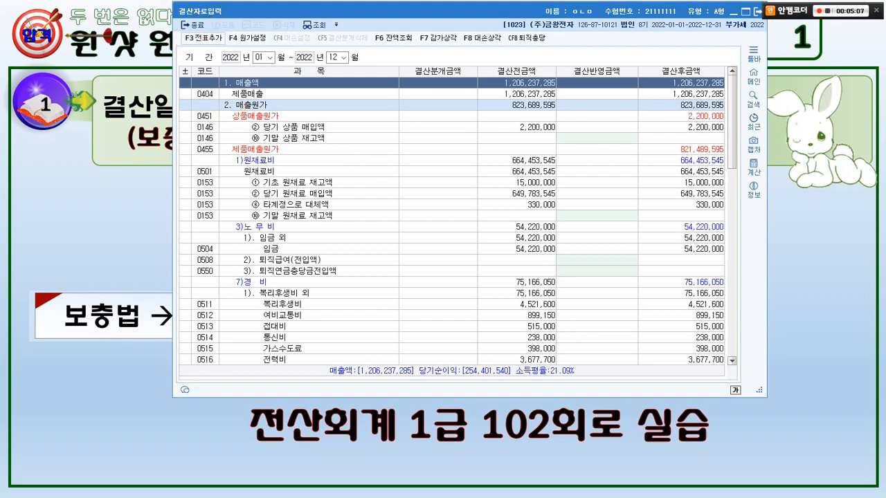
click(203, 38)
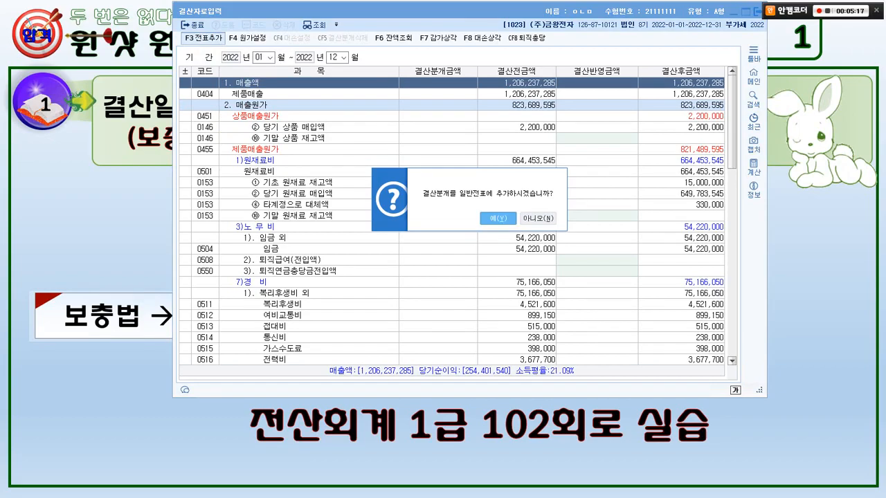
key(Return)
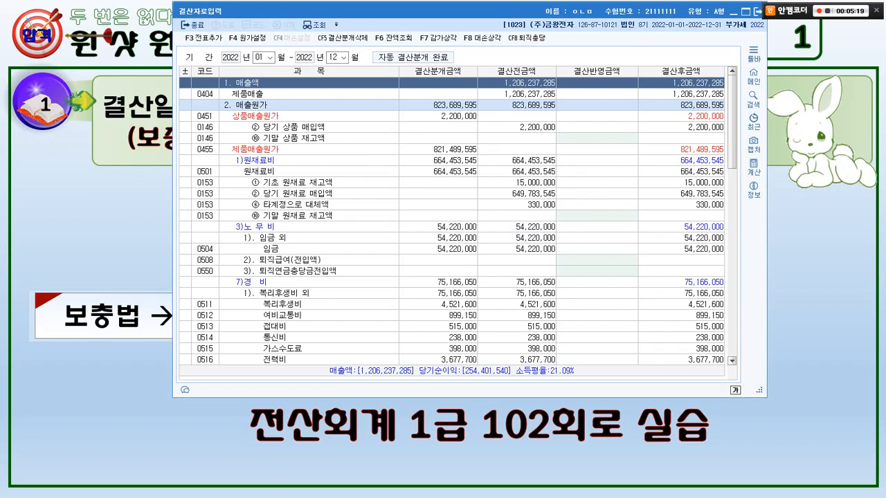
Leave the closing data entry and open KcLep's general voucher entry (일반전표입력) for December 31.
key(Escape)
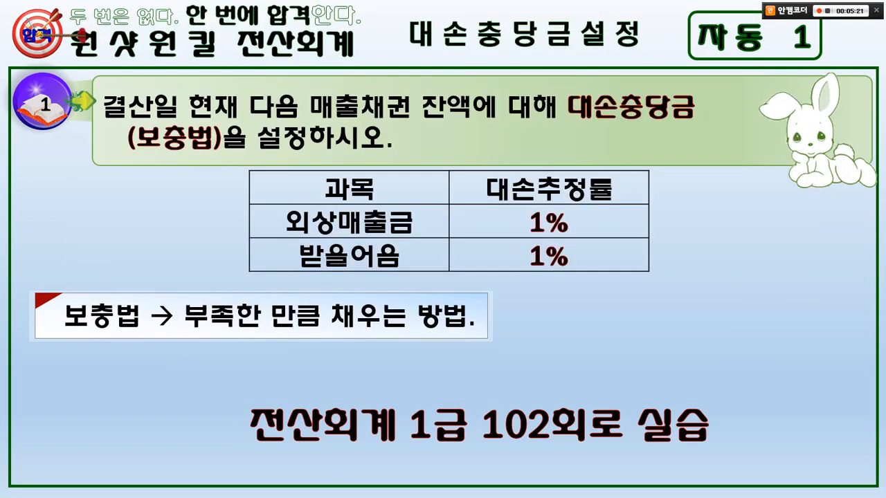
key(super)
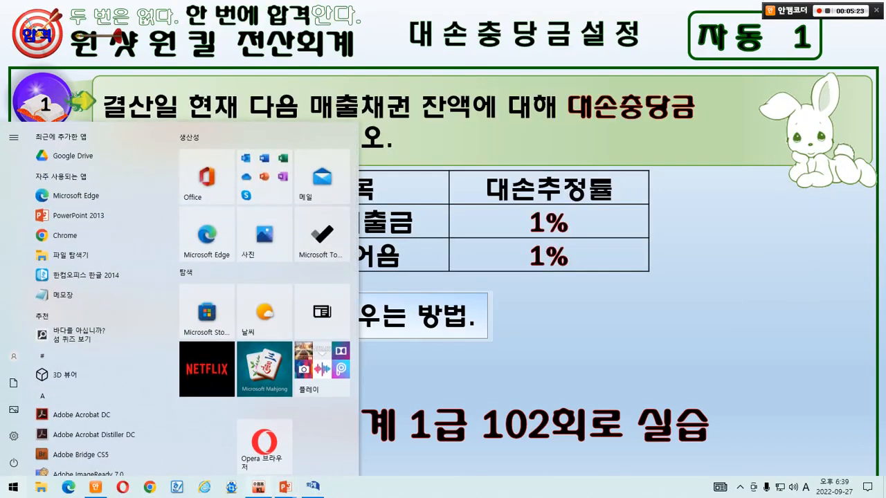
click(258, 487)
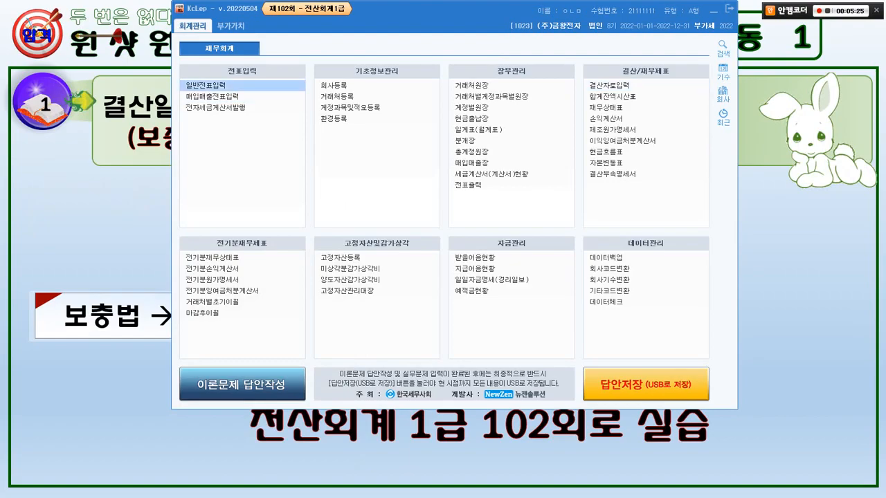
click(206, 86)
text(1231)
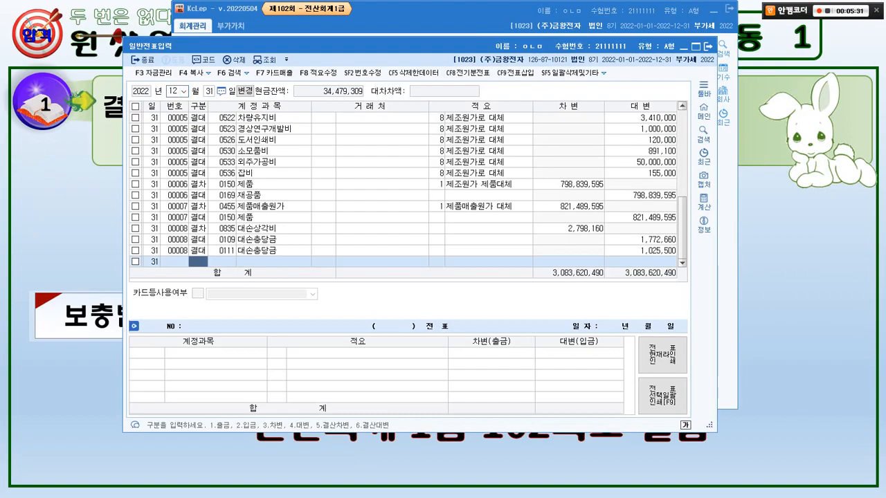
Examine the 결차 and 결대 closing entries among the December 31 vouchers, and close the voucher window.
drag(675, 104, 584, 226)
mouse_move(569, 104)
mouse_down()
mouse_move(627, 170)
mouse_move(655, 233)
mouse_up()
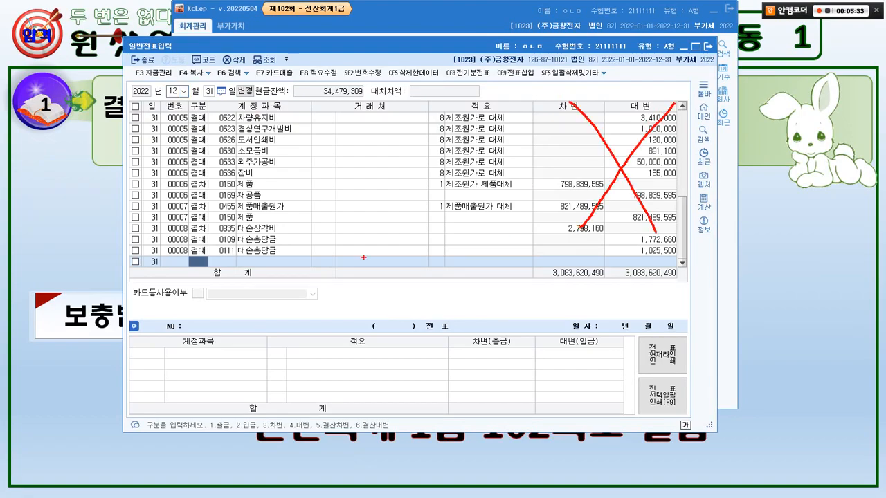
mouse_move(219, 268)
mouse_down()
mouse_move(173, 225)
mouse_move(181, 97)
mouse_move(208, 207)
mouse_move(200, 263)
mouse_up()
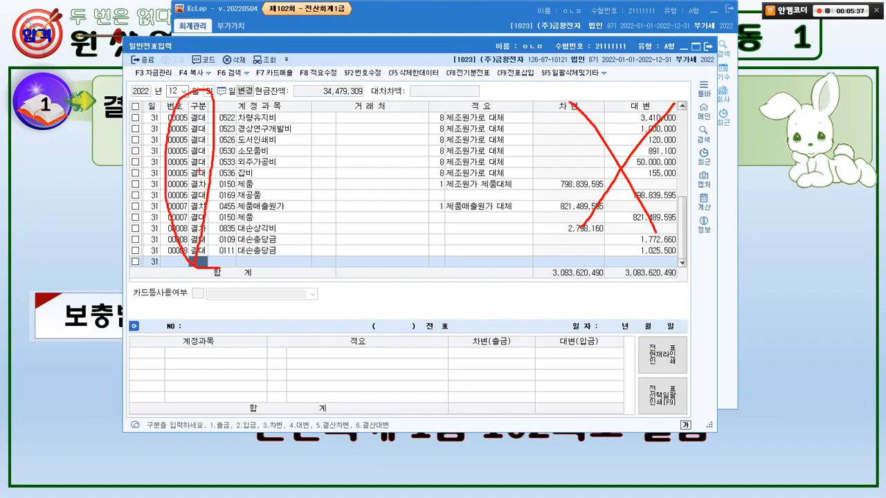
key(Escape)
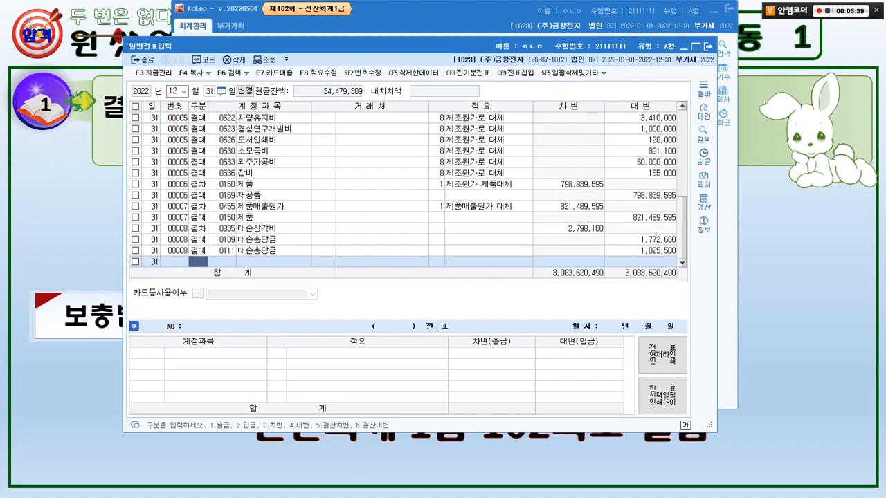
click(708, 46)
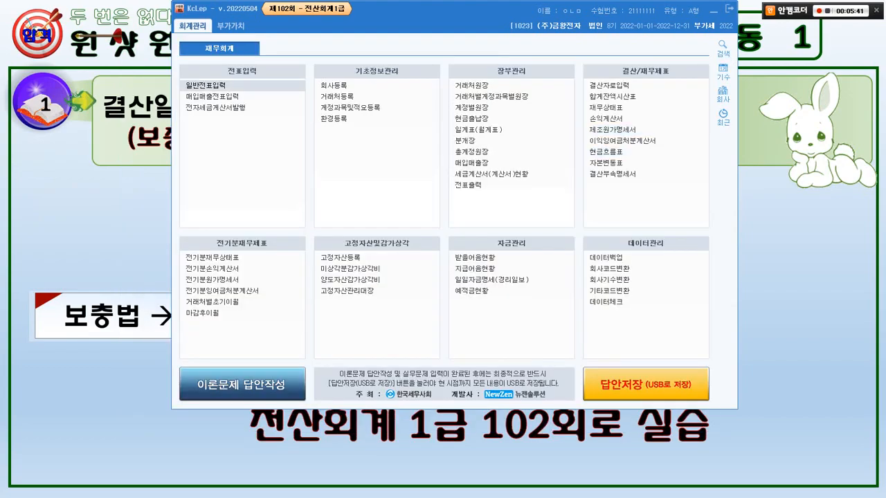
key(alt+Tab)
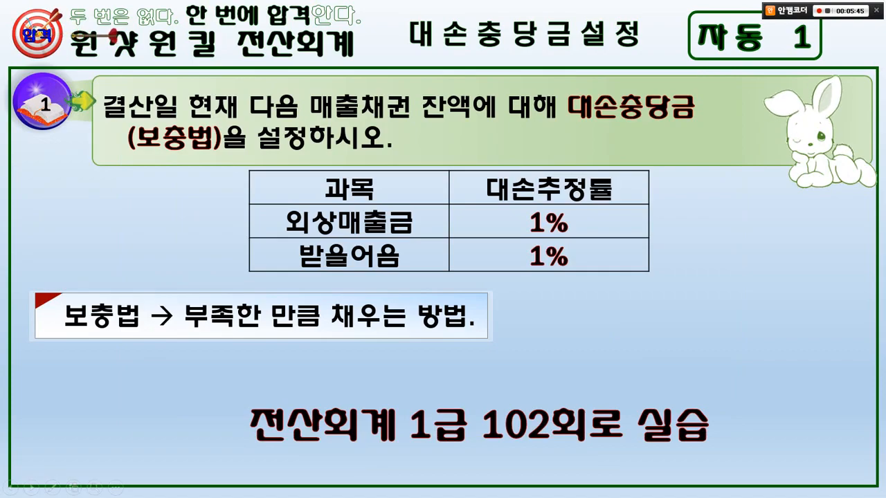
key(Right)
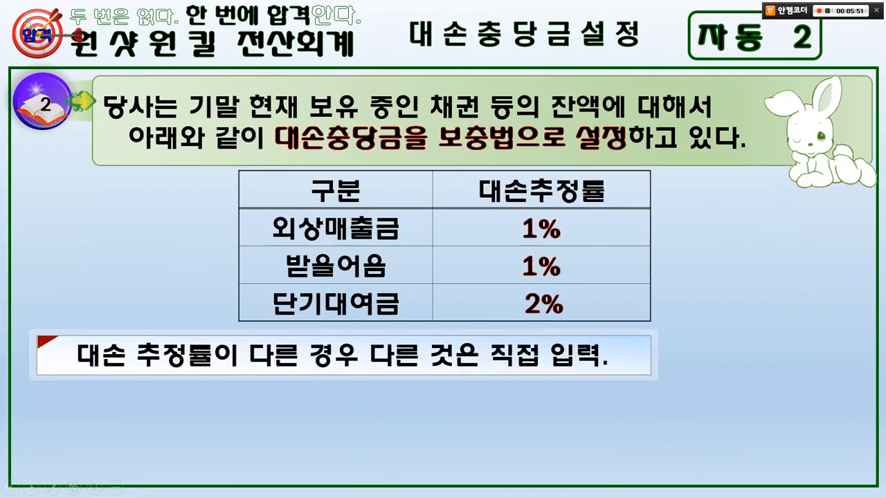
drag(109, 125, 406, 126)
mouse_move(460, 122)
mouse_down()
mouse_move(446, 127)
mouse_move(487, 103)
mouse_move(483, 123)
mouse_up()
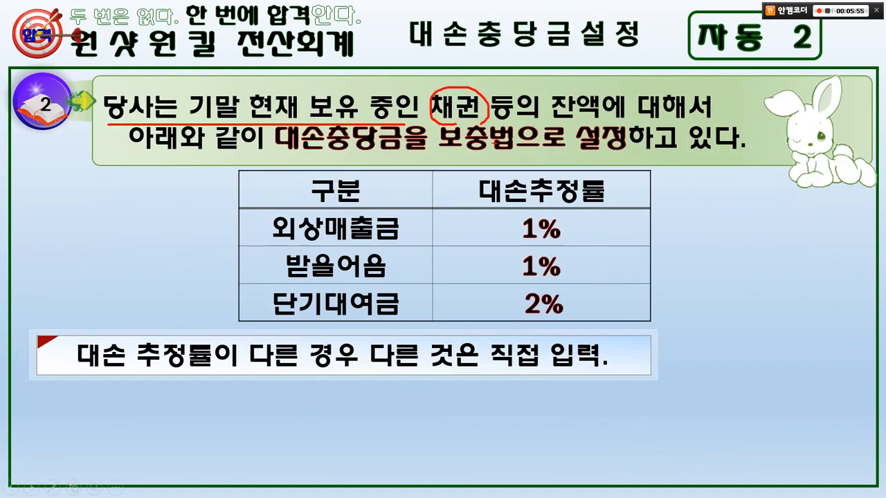
drag(561, 129, 688, 124)
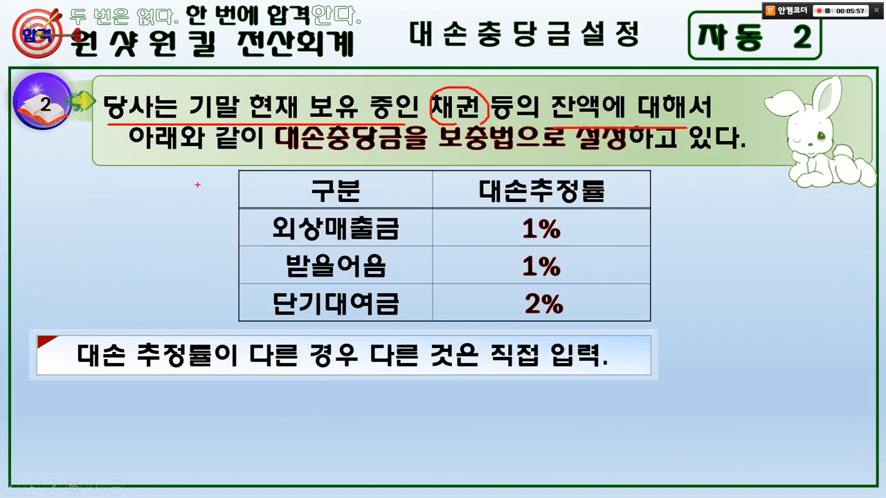
drag(127, 156, 724, 152)
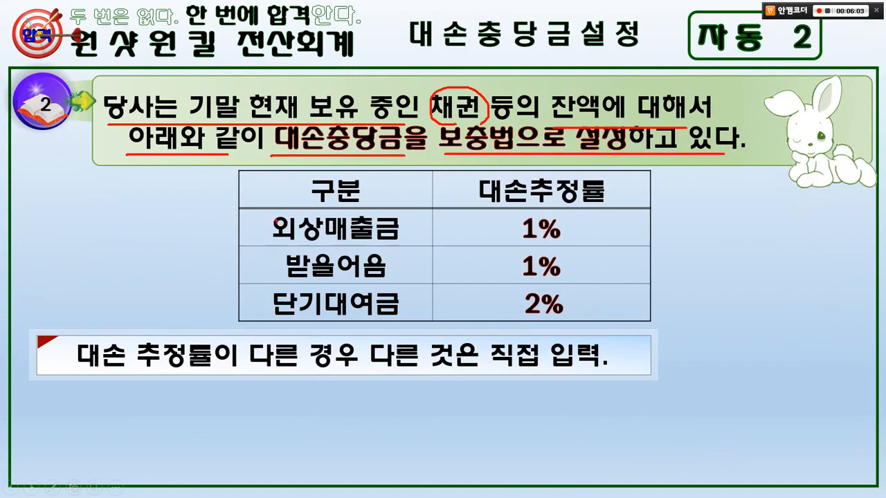
drag(263, 215, 423, 280)
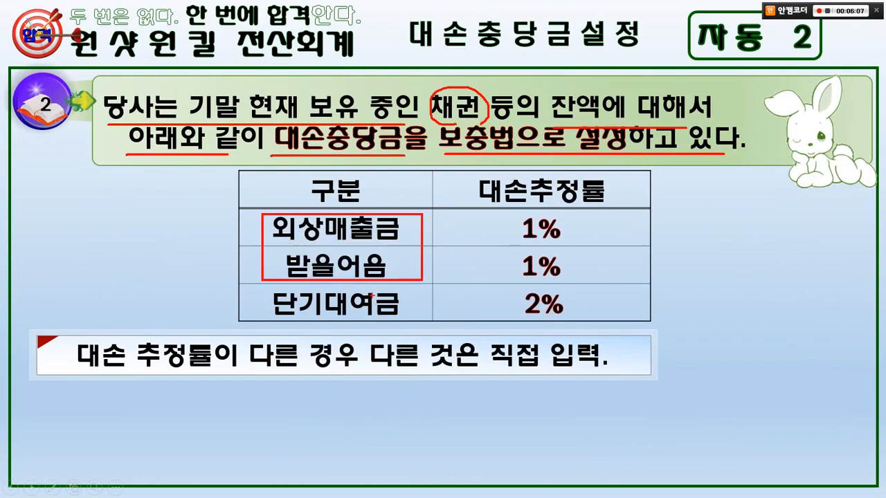
drag(252, 284, 628, 319)
mouse_move(556, 325)
mouse_down()
mouse_move(520, 321)
mouse_move(573, 311)
mouse_move(569, 318)
mouse_up()
drag(565, 279, 580, 270)
mouse_move(574, 232)
mouse_down()
mouse_move(588, 240)
mouse_move(570, 285)
mouse_up()
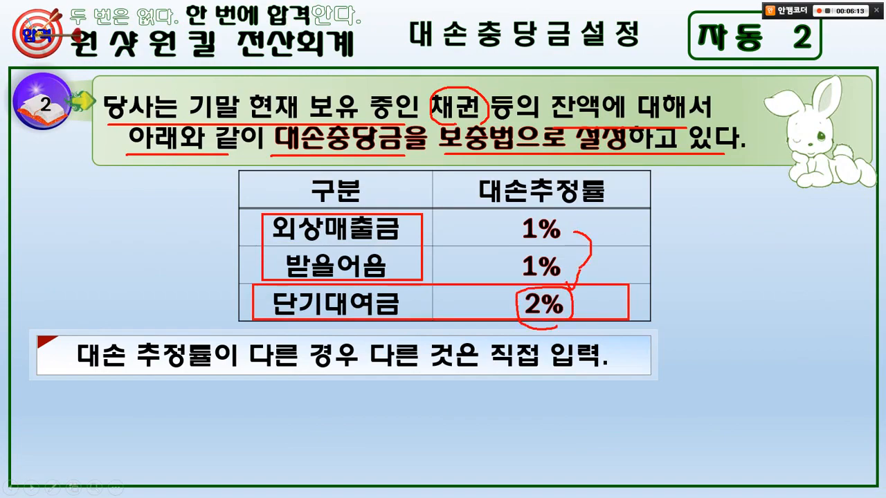
drag(80, 372, 599, 370)
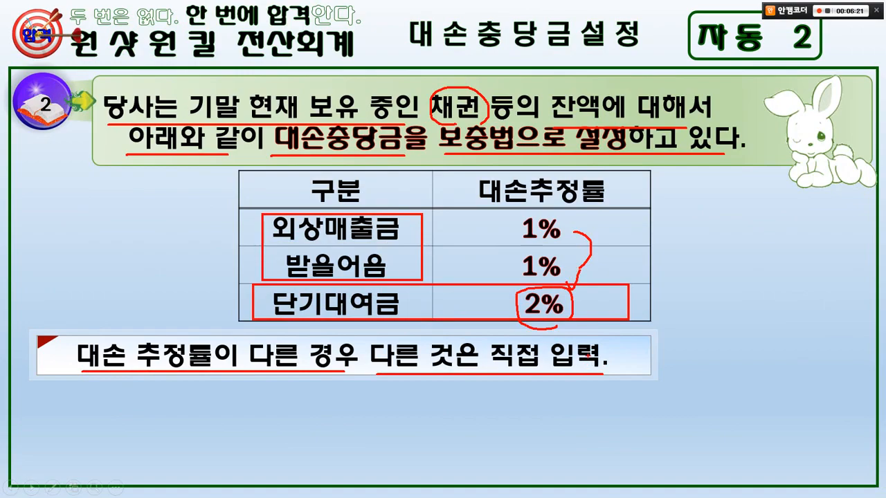
key(e)
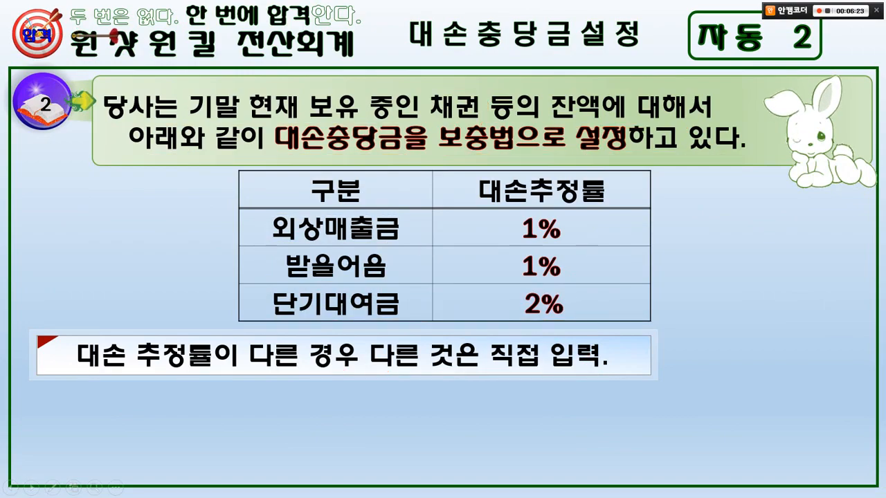
Switch to KcLep and open the closing data entry (결산자료입력) for January to December 2022 without loading the previously entered data.
key(alt+Tab)
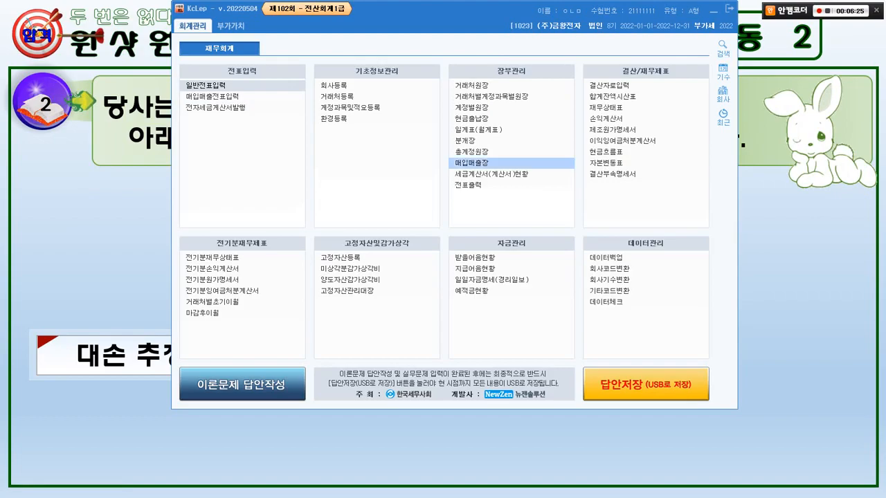
click(609, 85)
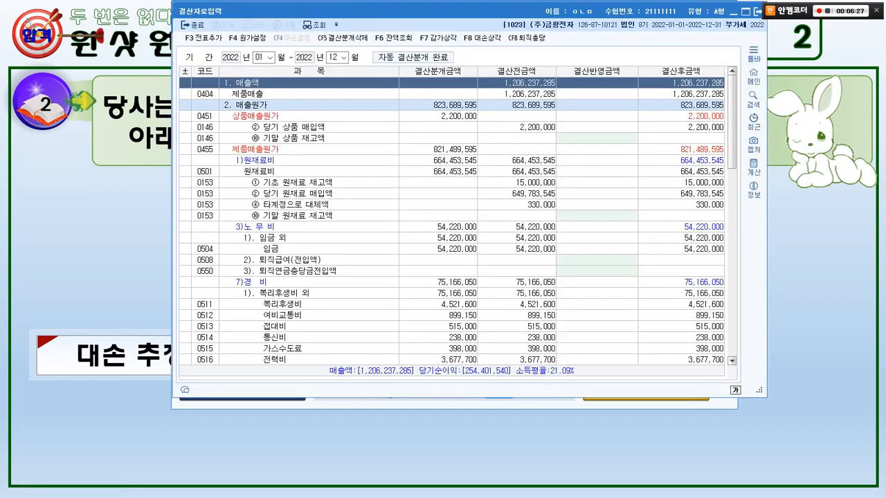
key(Return)
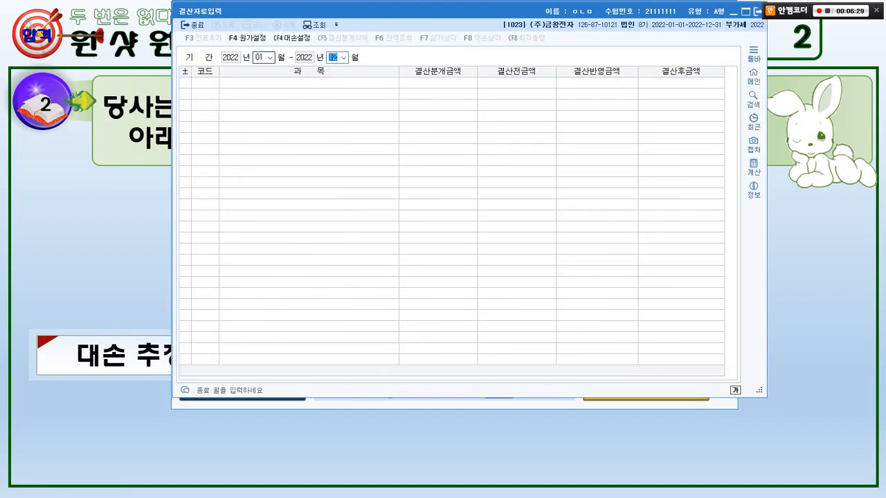
key(Return)
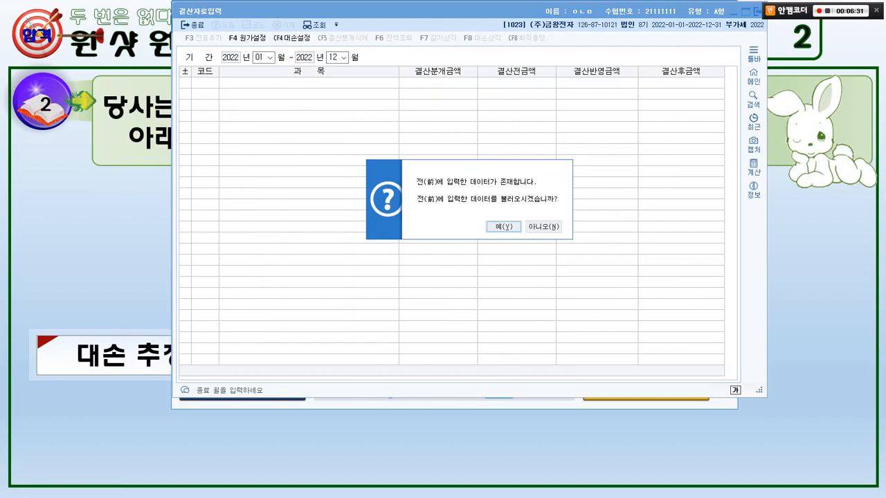
mouse_move(516, 289)
mouse_down()
mouse_move(436, 291)
mouse_move(573, 135)
mouse_move(539, 241)
mouse_up()
mouse_move(472, 122)
mouse_down()
mouse_move(480, 129)
mouse_move(491, 106)
mouse_up()
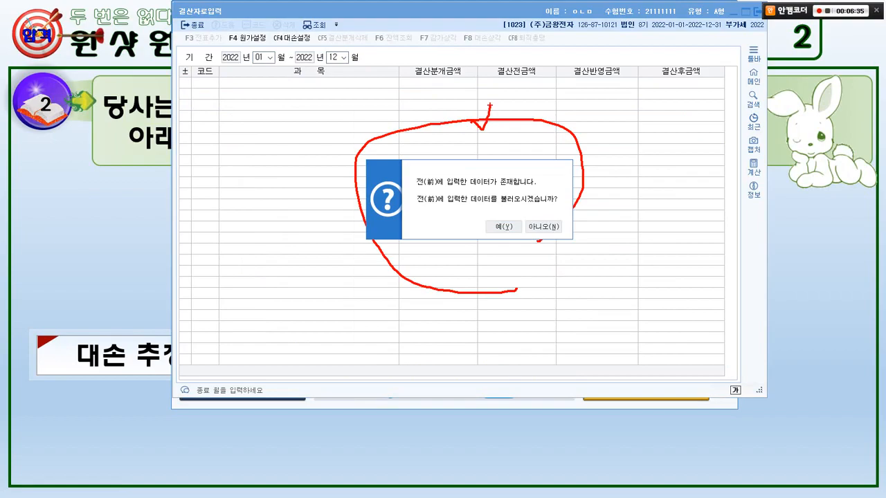
key(Escape)
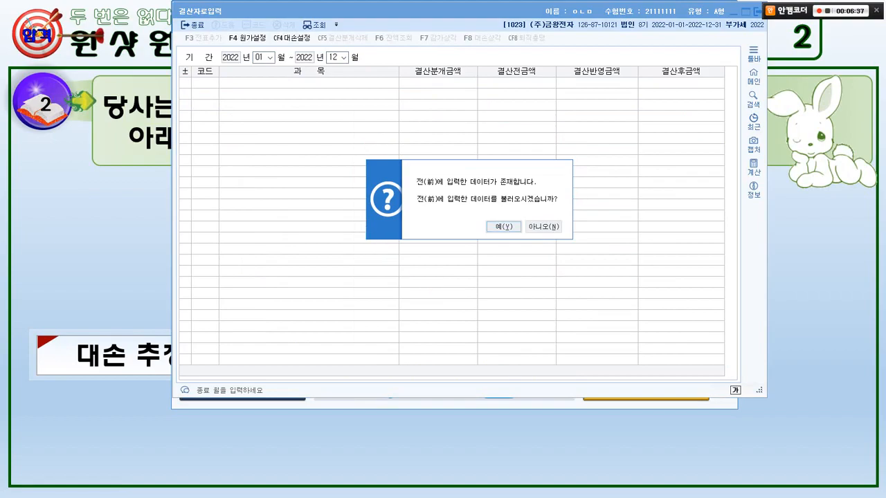
click(544, 226)
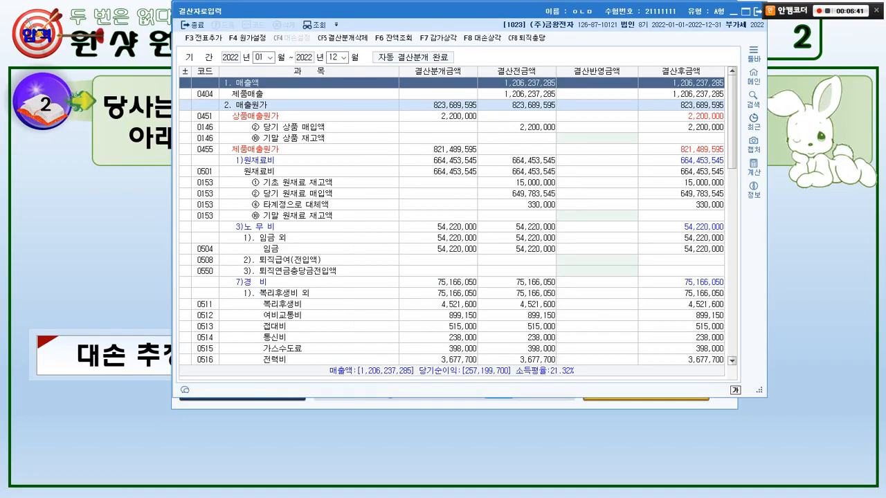
Open the bad debt calculation (대손상각) without applying the saved data, and reload its account balances (새로불러오기).
mouse_move(466, 55)
mouse_down()
mouse_move(504, 25)
mouse_move(489, 45)
mouse_up()
key(Escape)
key(F8)
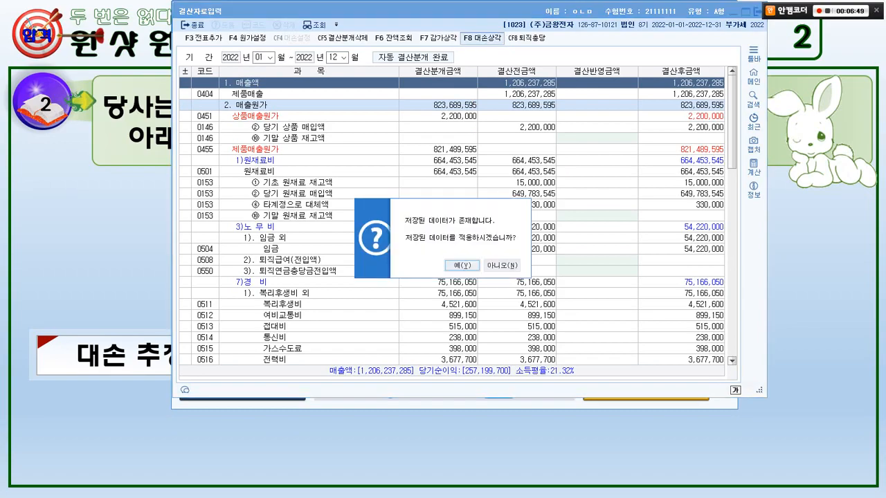
click(502, 265)
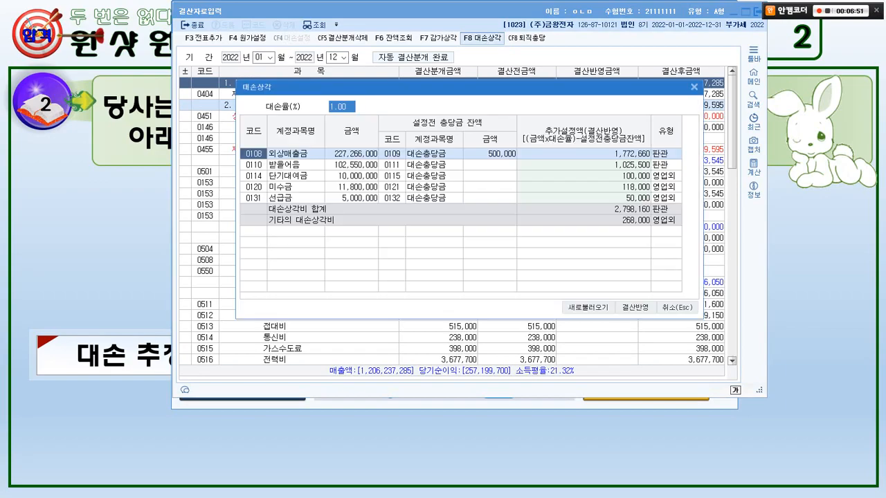
drag(443, 87, 462, 31)
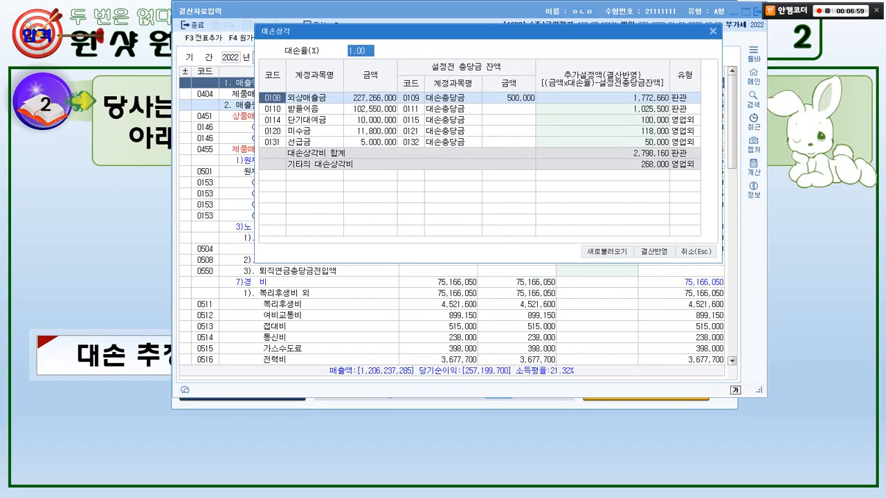
click(607, 252)
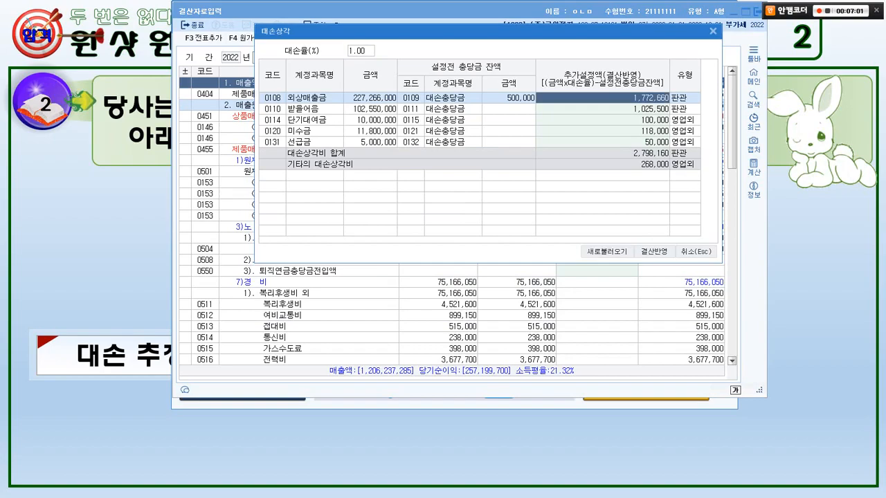
drag(361, 35, 369, 52)
mouse_move(261, 89)
mouse_down()
mouse_move(407, 115)
mouse_move(678, 115)
mouse_up()
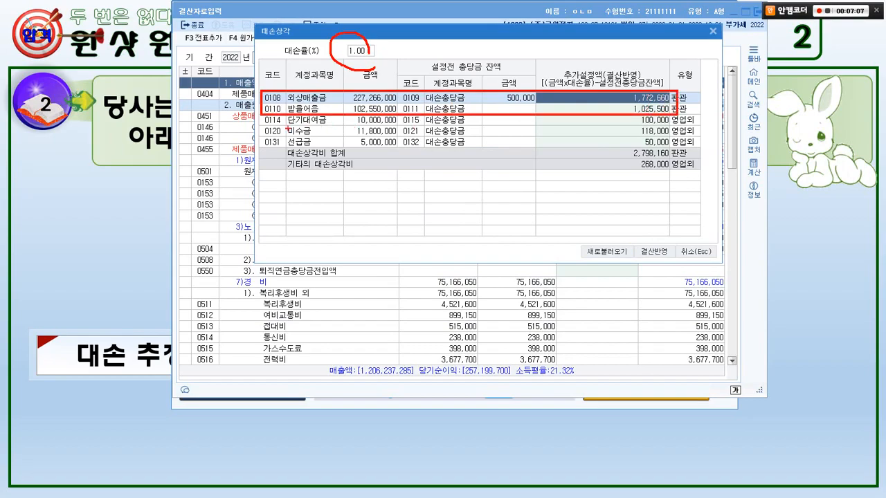
mouse_move(264, 127)
mouse_down()
mouse_move(700, 127)
mouse_move(644, 133)
mouse_move(654, 110)
mouse_up()
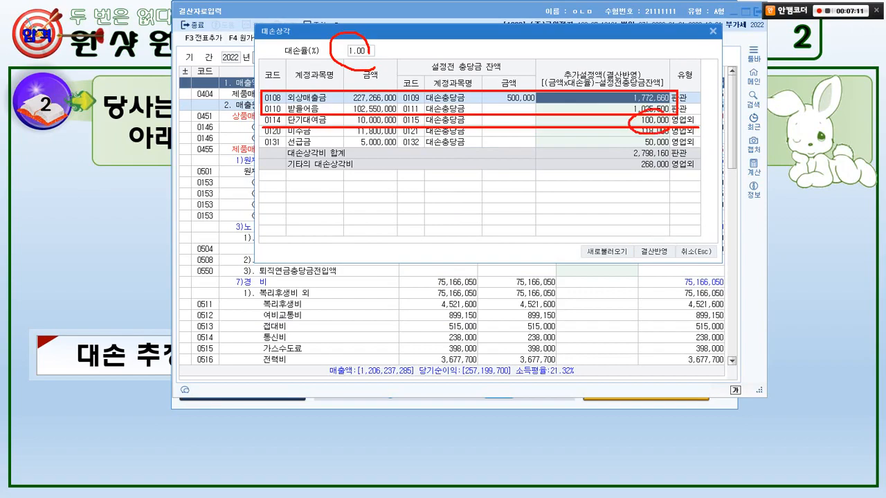
Try a 2% bad debt rate to read the additional allowance for 단기대여금, and set the rate back to 1%.
key(Escape)
click(361, 50)
text(2)
key(Return)
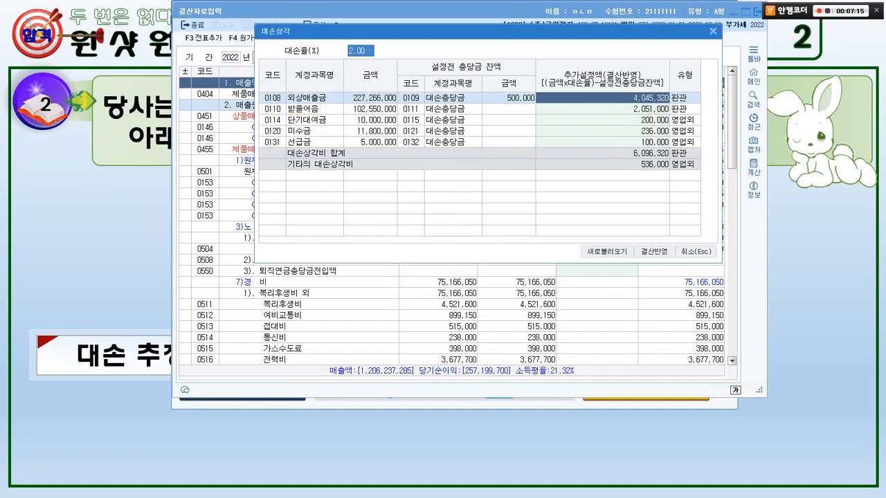
mouse_move(262, 110)
mouse_down()
mouse_move(326, 126)
mouse_move(698, 129)
mouse_move(650, 122)
mouse_up()
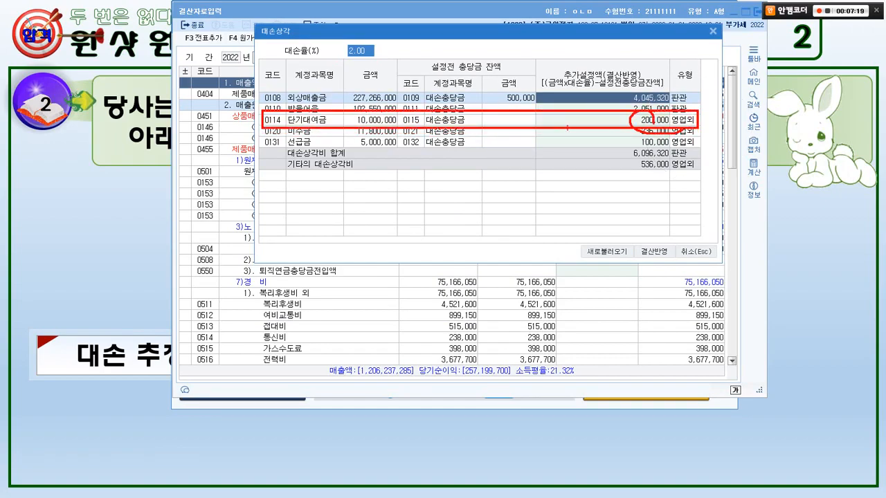
key(Escape)
text(1)
key(Return)
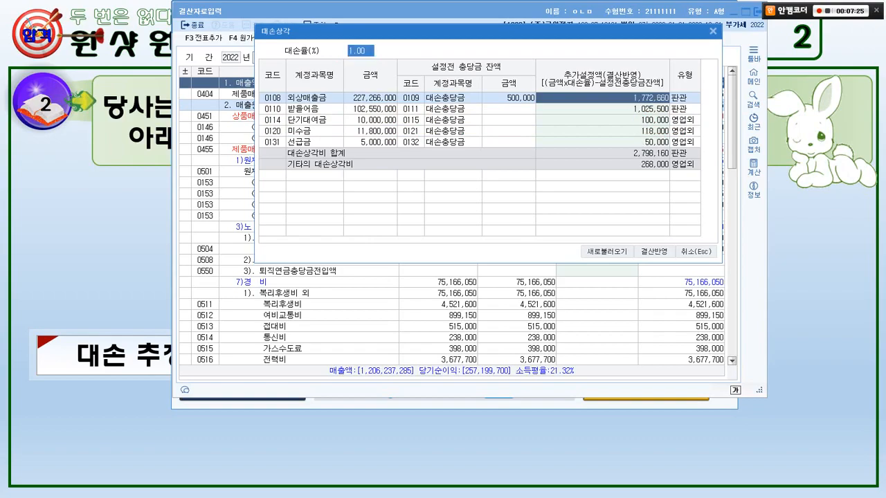
Set the additional allowance for 단기대여금 to 200,000 and clear the amounts for 미수금 and 선급금.
click(603, 120)
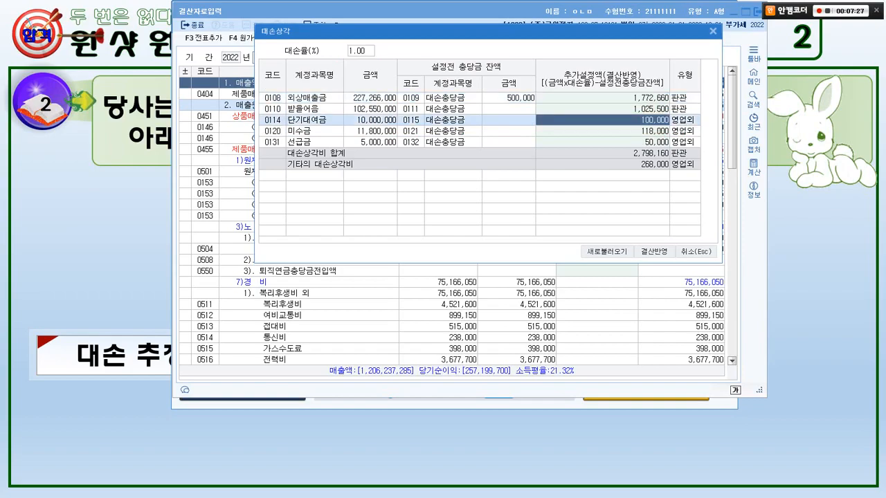
text(200,000)
key(Return)
key(Delete)
key(Return)
key(Delete)
key(Return)
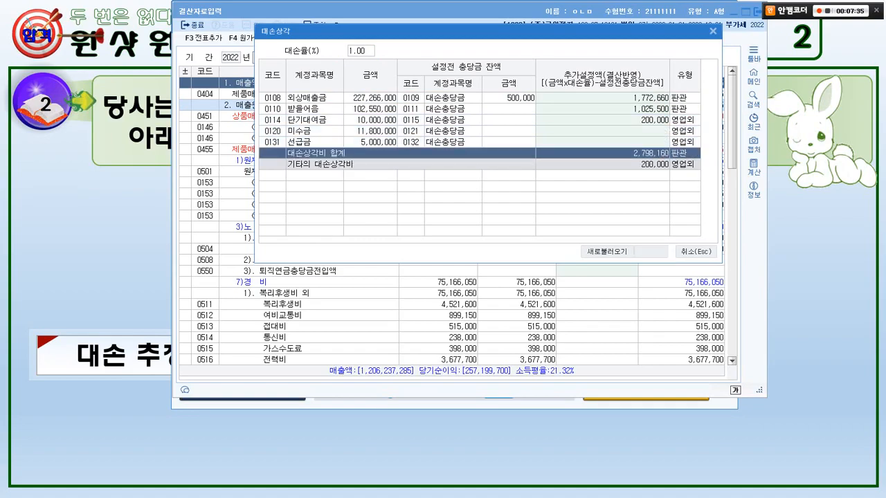
Apply the allowances to the closing data (결산반영) and add the closing entries to the general vouchers (전표추가), accepting the confirmation.
click(654, 251)
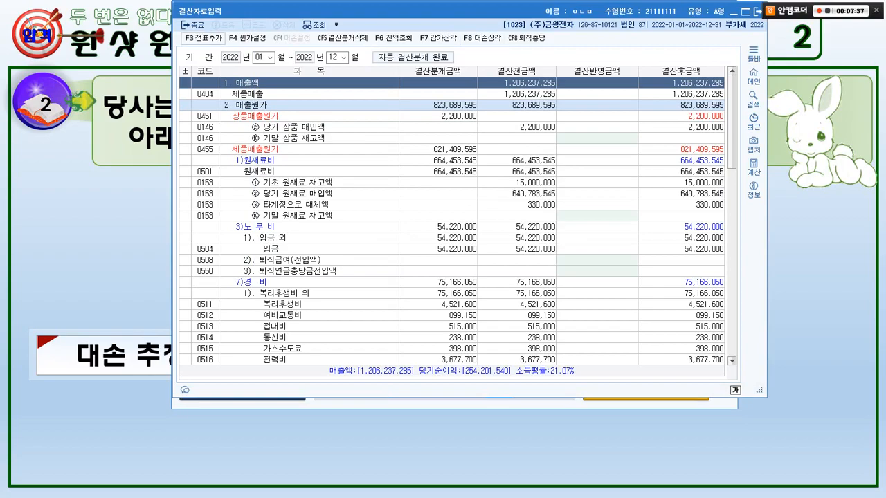
click(203, 37)
key(Return)
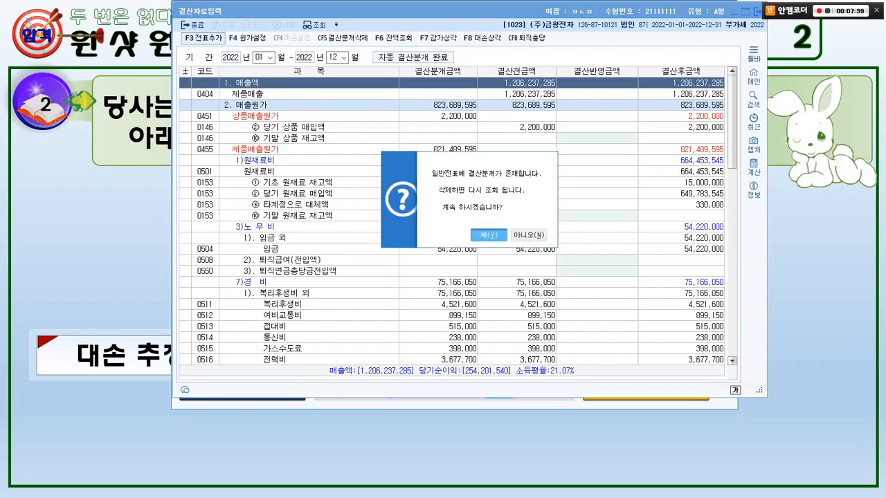
key(Return)
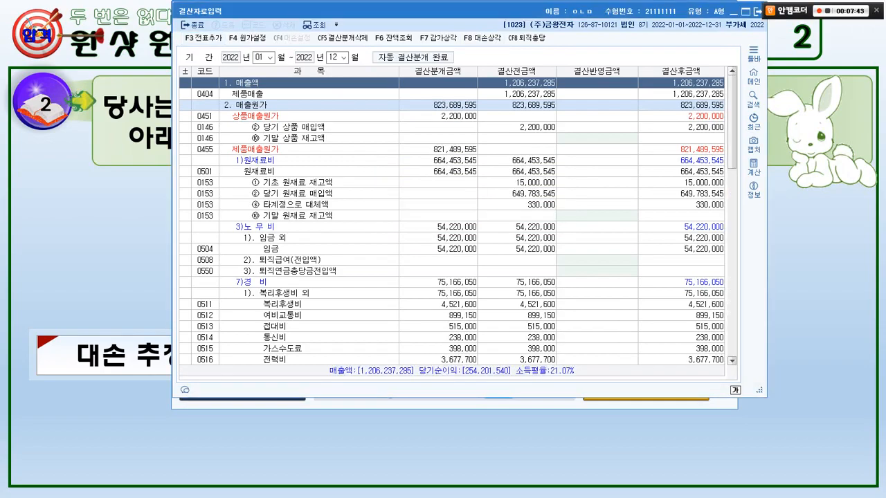
click(734, 12)
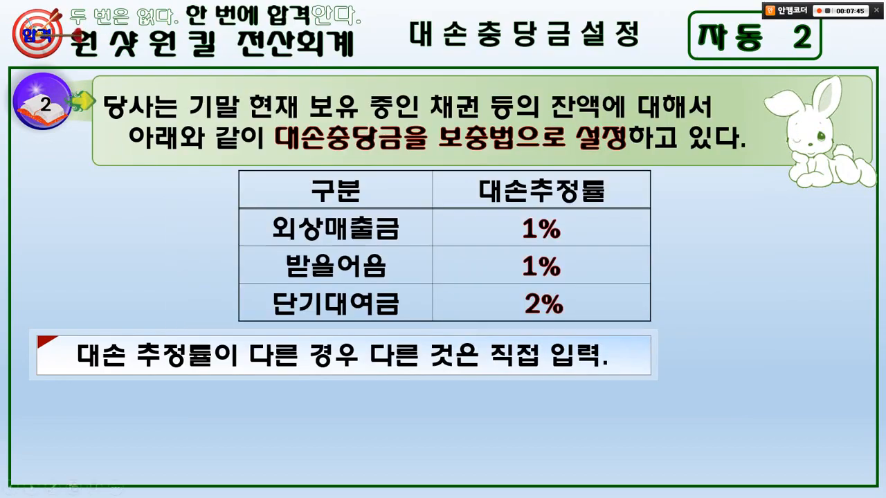
key(Right)
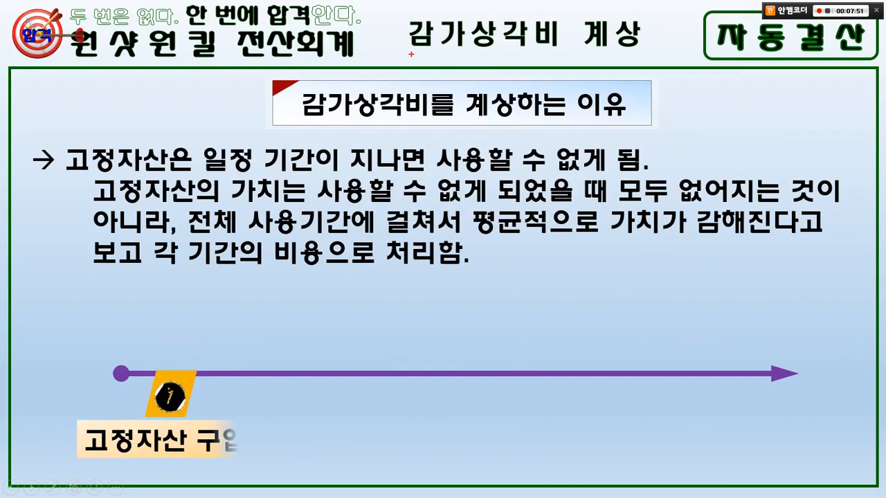
drag(411, 53, 552, 53)
mouse_move(616, 55)
mouse_down()
mouse_move(595, 14)
mouse_move(628, 43)
mouse_up()
key(Escape)
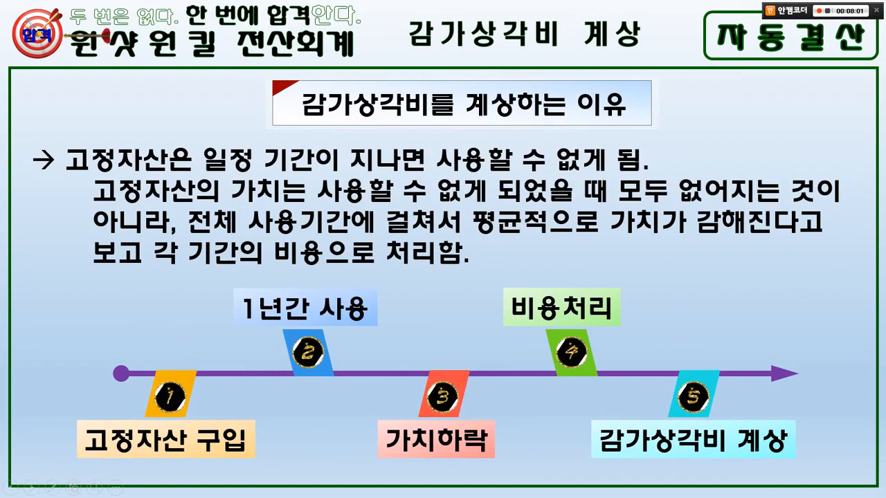
drag(309, 121, 612, 120)
mouse_move(587, 76)
mouse_down()
mouse_move(581, 119)
mouse_move(618, 121)
mouse_up()
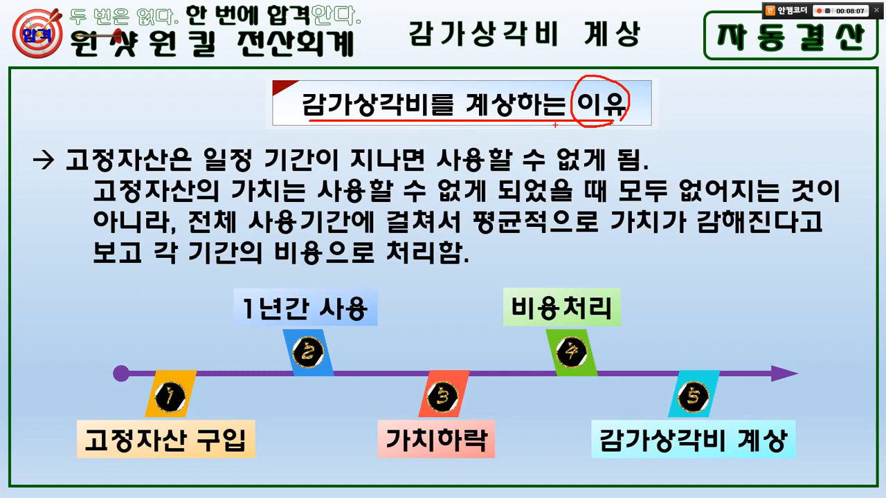
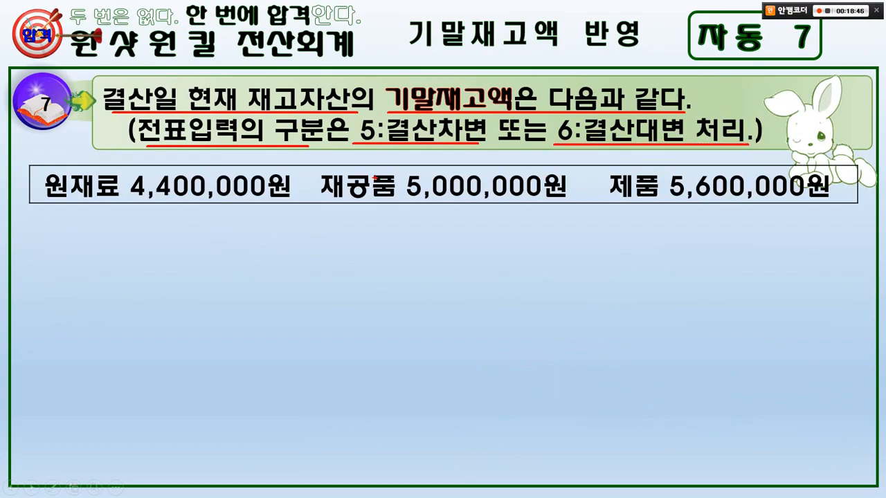
key(e)
drag(129, 115, 761, 146)
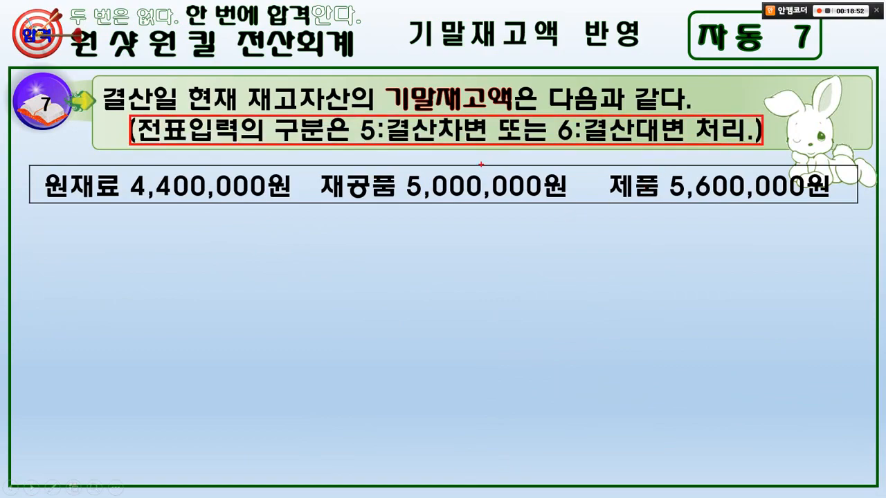
mouse_move(481, 164)
mouse_down()
mouse_move(368, 154)
mouse_move(443, 151)
mouse_up()
mouse_move(568, 154)
mouse_down()
mouse_move(534, 136)
mouse_move(572, 153)
mouse_up()
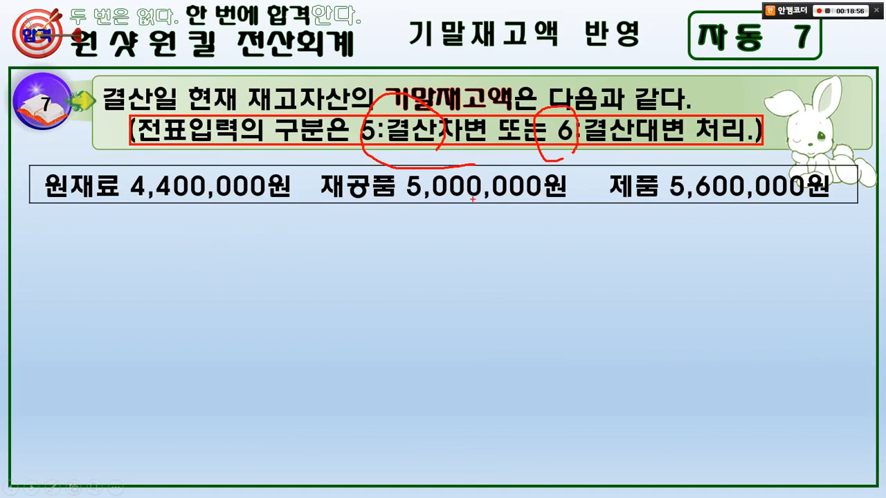
drag(415, 74, 432, 85)
drag(533, 73, 538, 79)
mouse_move(538, 230)
mouse_down()
mouse_move(419, 206)
mouse_move(441, 206)
mouse_up()
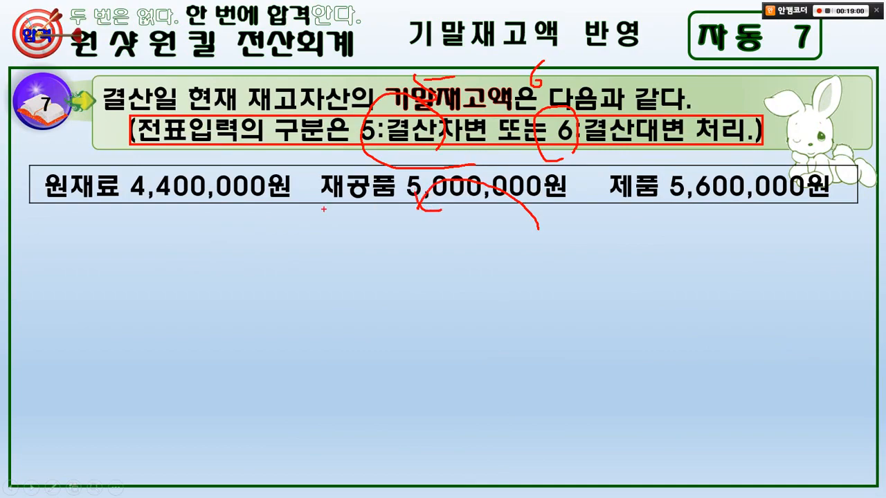
drag(145, 136, 750, 135)
drag(139, 125, 753, 128)
key(e)
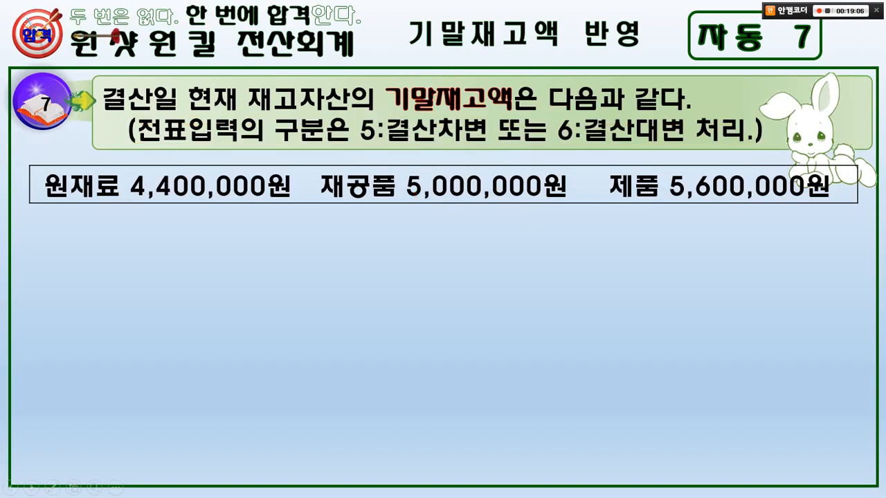
mouse_move(125, 225)
mouse_down()
mouse_move(158, 152)
mouse_move(149, 212)
mouse_up()
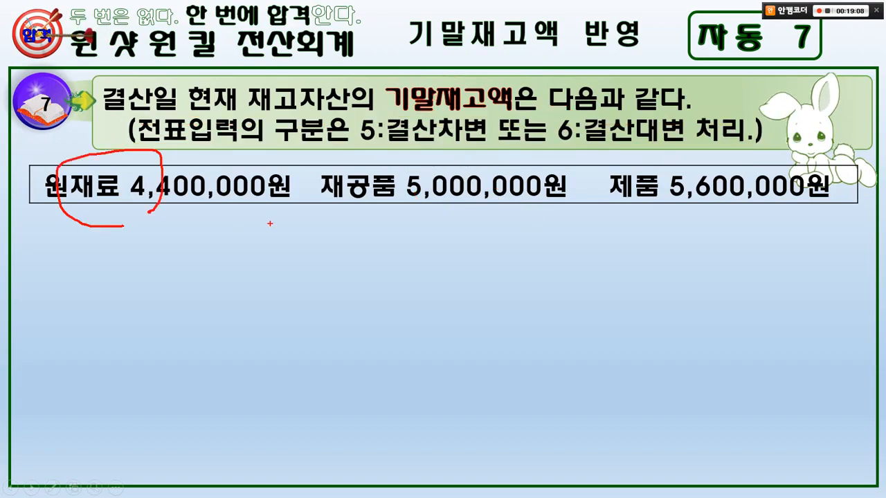
mouse_move(416, 229)
mouse_down()
mouse_move(332, 169)
mouse_move(425, 223)
mouse_up()
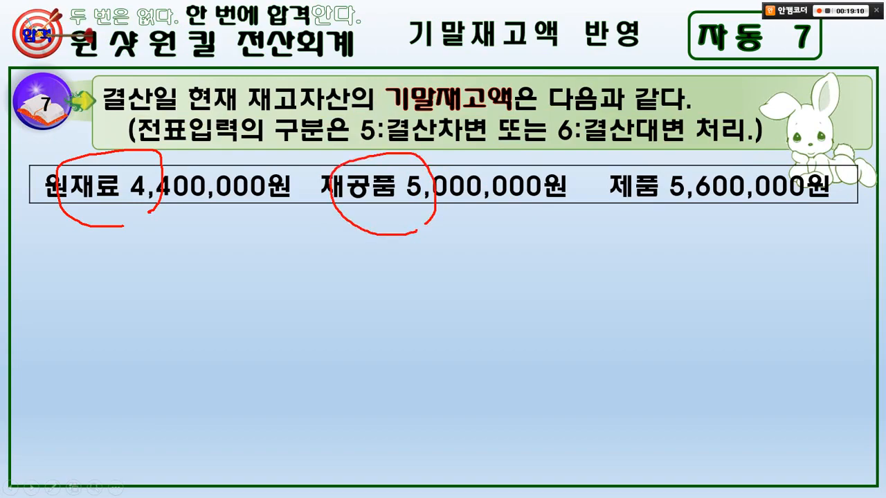
mouse_move(673, 213)
mouse_down()
mouse_move(604, 201)
mouse_move(644, 202)
mouse_up()
key(e)
key(alt+Tab)
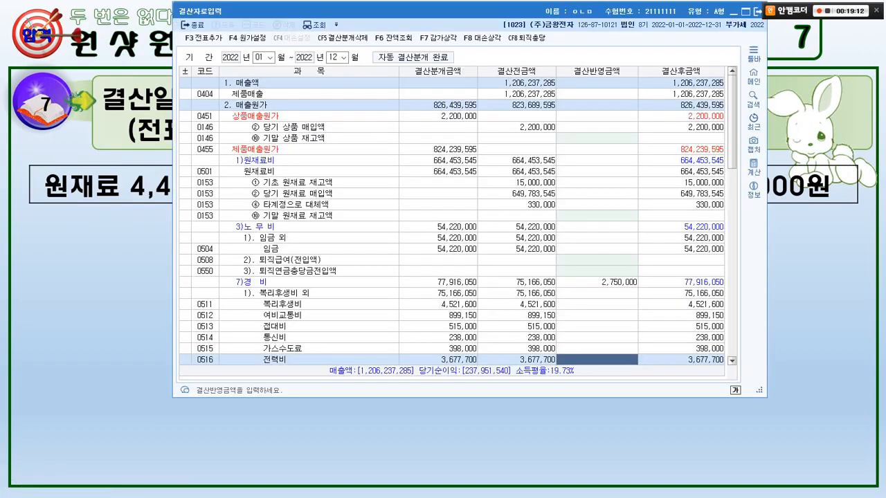
key(alt+Tab)
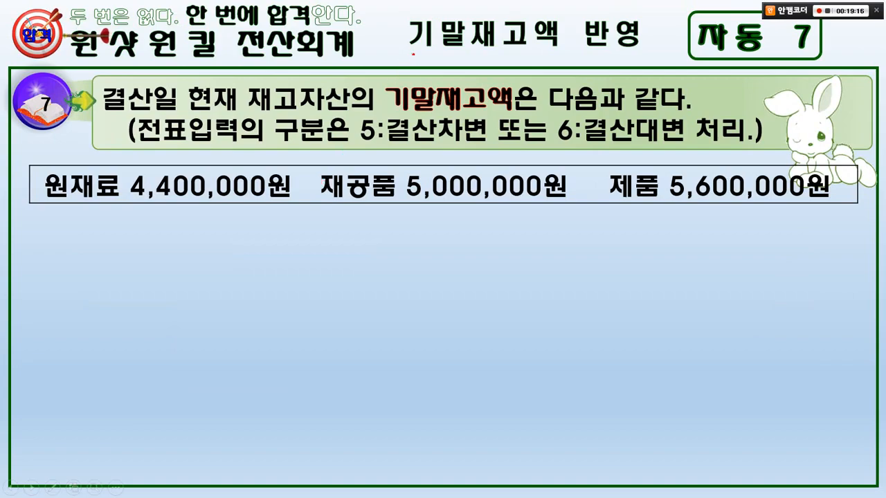
drag(436, 76, 471, 52)
mouse_move(134, 215)
mouse_down()
mouse_move(42, 172)
mouse_move(124, 200)
mouse_move(339, 7)
mouse_move(414, 54)
mouse_up()
mouse_move(409, 205)
mouse_down()
mouse_move(335, 211)
mouse_move(374, 200)
mouse_move(492, 41)
mouse_move(421, 46)
mouse_up()
mouse_move(648, 219)
mouse_down()
mouse_move(603, 220)
mouse_move(659, 208)
mouse_move(531, 15)
mouse_move(464, 51)
mouse_move(492, 56)
mouse_up()
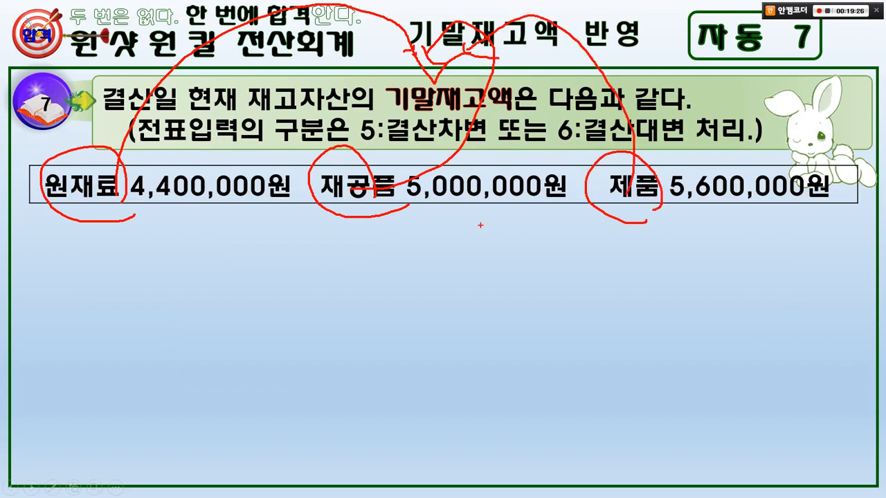
key(e)
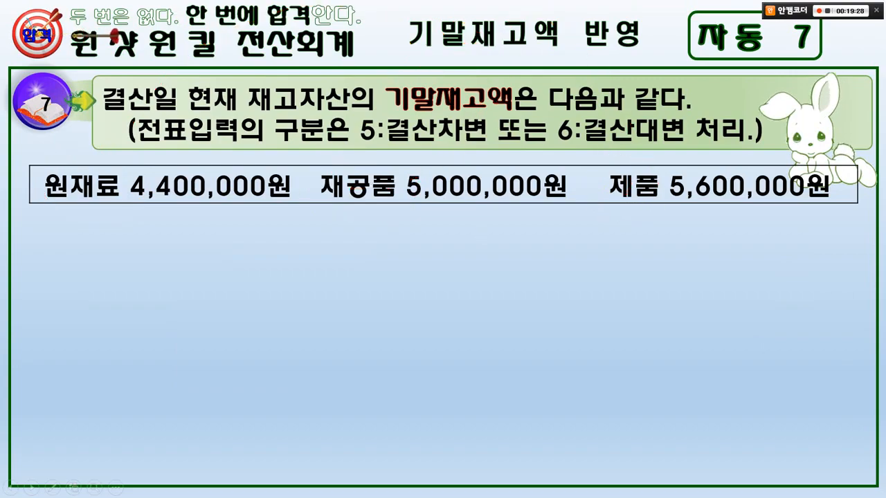
Switch to KcLep's 결산자료입력, find 기말원재료, and set the closing amount of 기말 원재료 재고액 to 4,400,000.
key(alt+Tab)
click(309, 171)
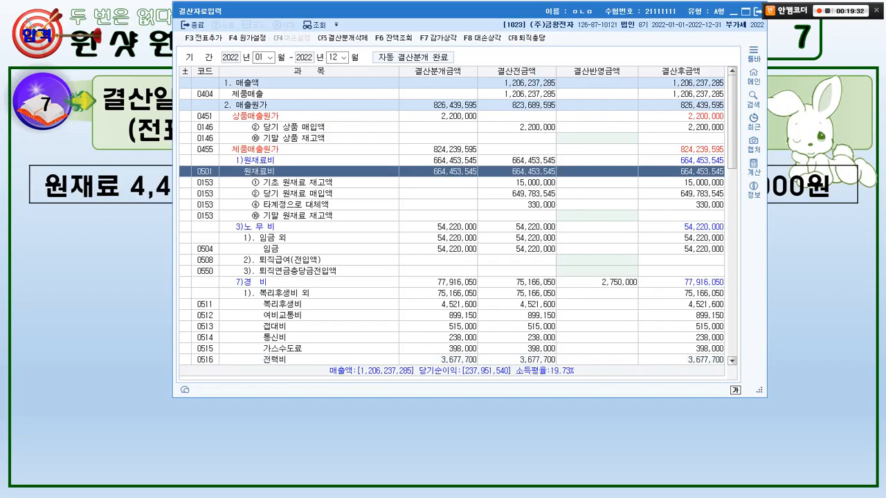
key(ctrl+f)
text(기)
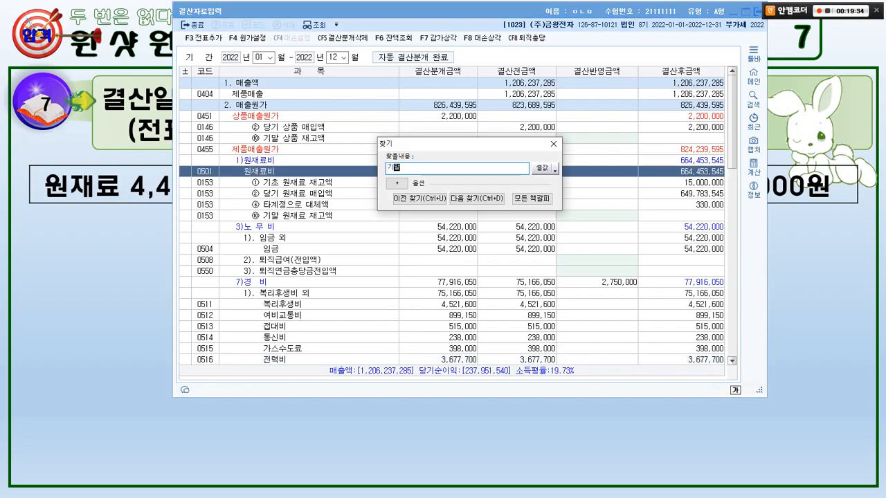
text(말원재료)
key(Return)
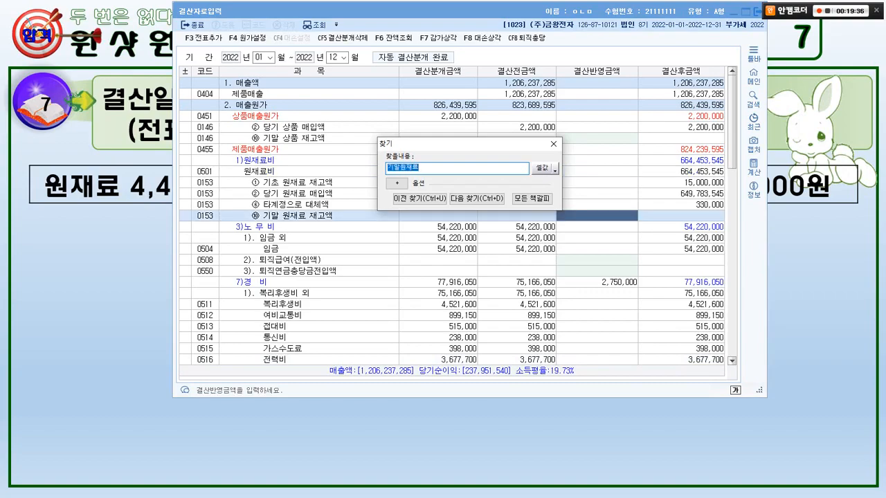
key(Escape)
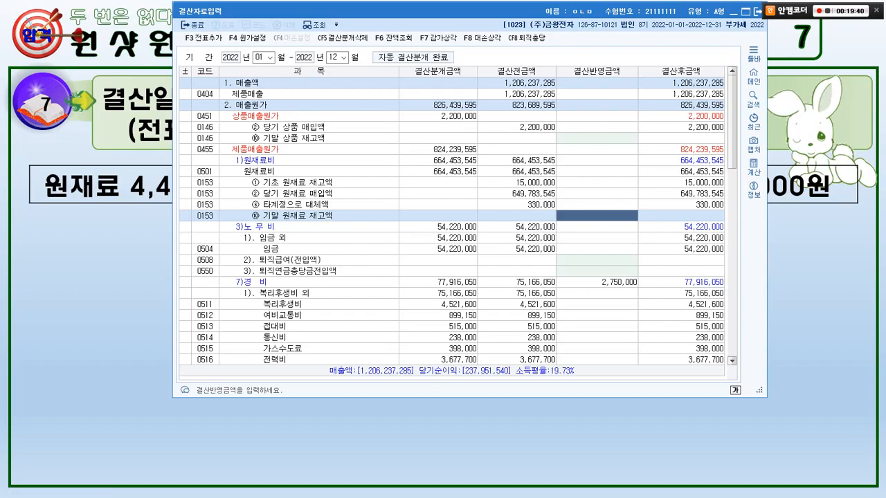
text(4,400,000)
key(Return)
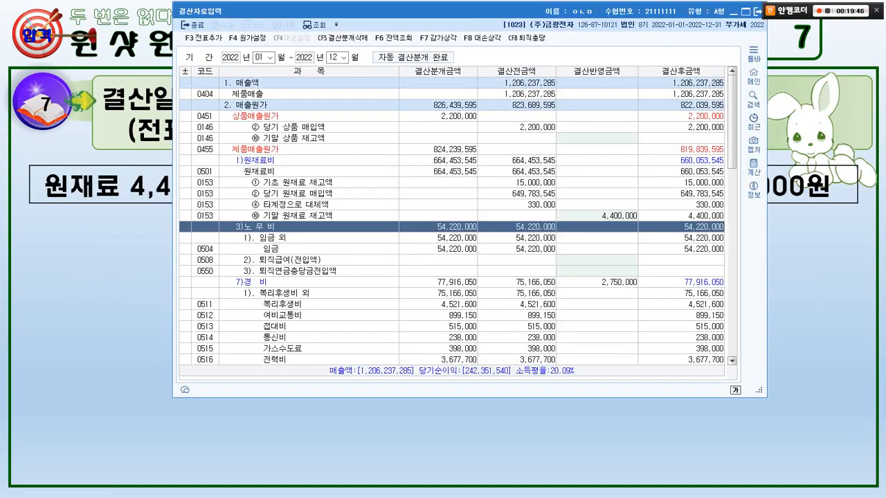
Find 재공품 in the closing data and set the closing amount of 기말 재공품 재고액 to 5,000,000.
key(ctrl+f)
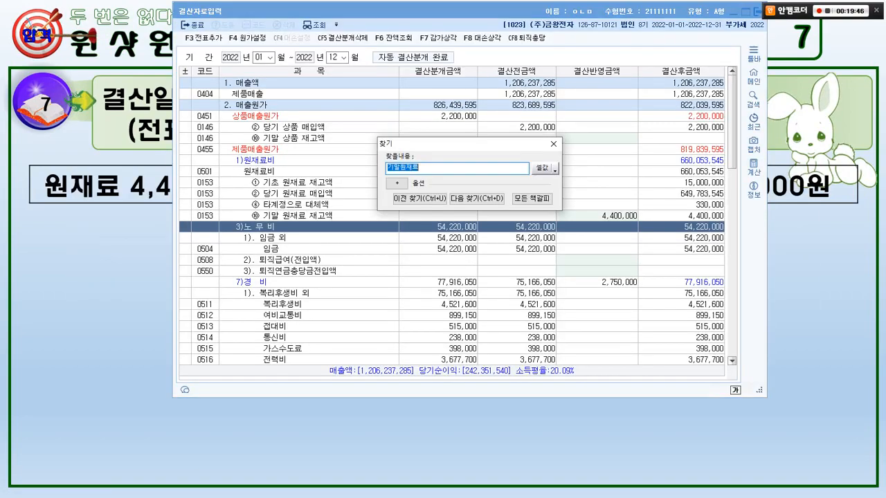
text(재공품)
key(Return)
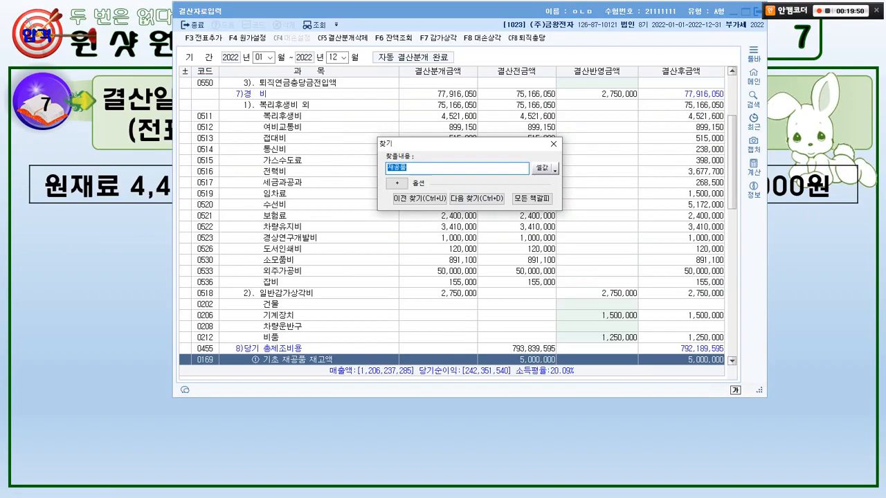
click(476, 199)
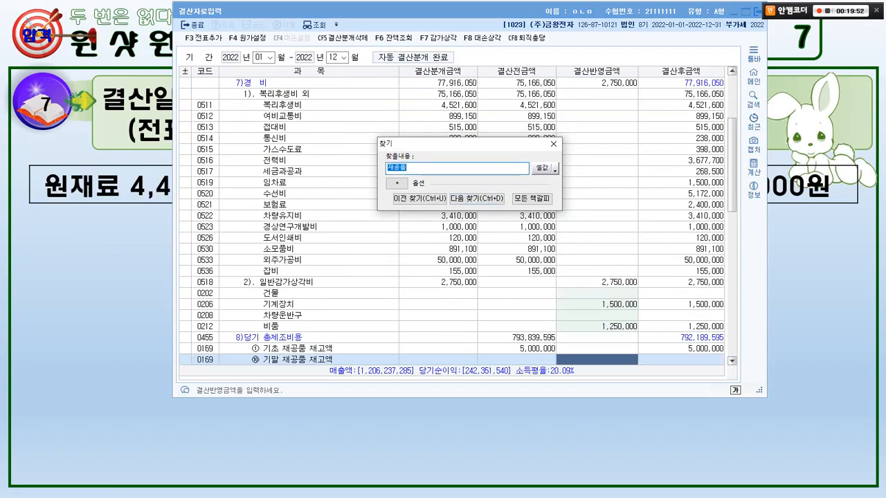
click(553, 144)
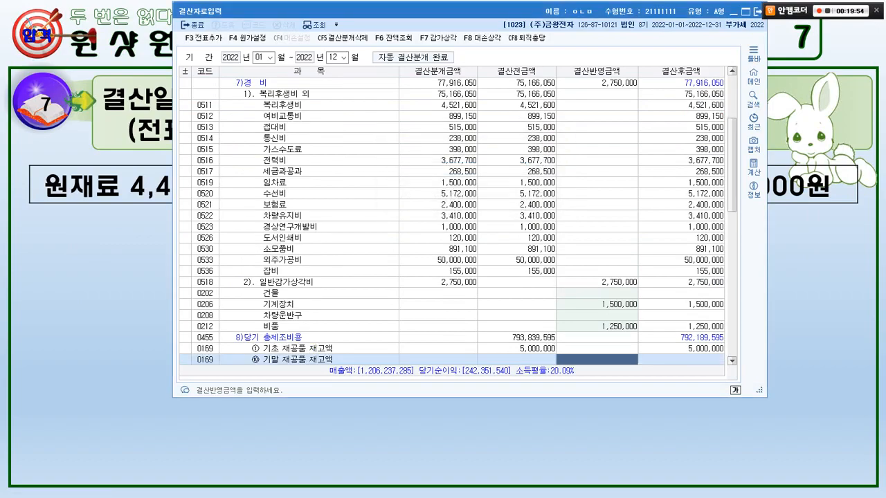
text(5000)
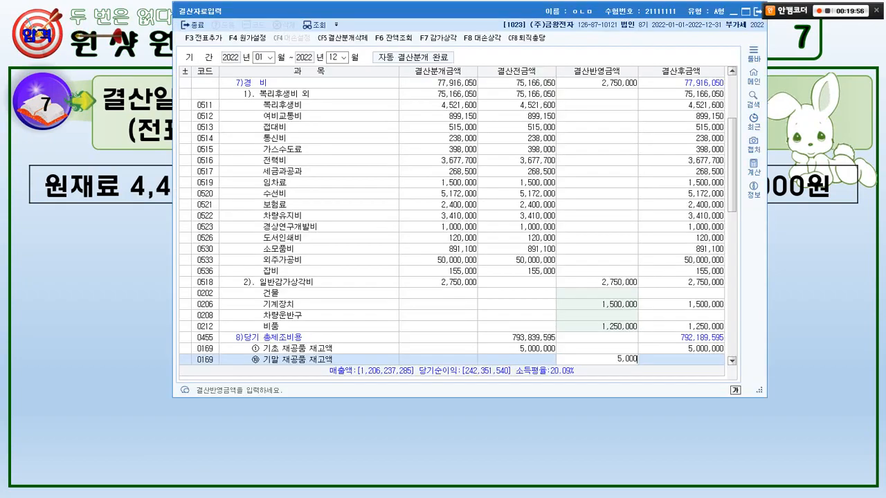
text(000)
key(Return)
Find 기말제품 in the closing data and set the closing amount of 기말 제품 재고액 to 5,600,000.
key(alt+Tab)
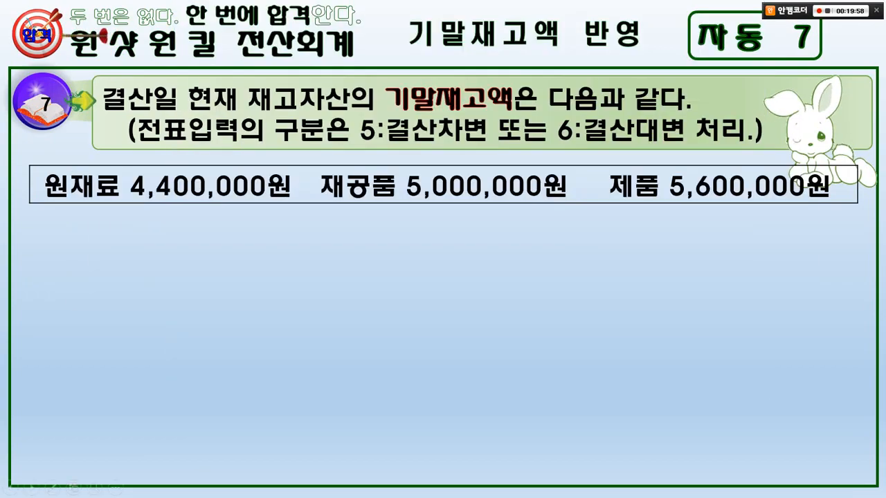
key(alt+Tab)
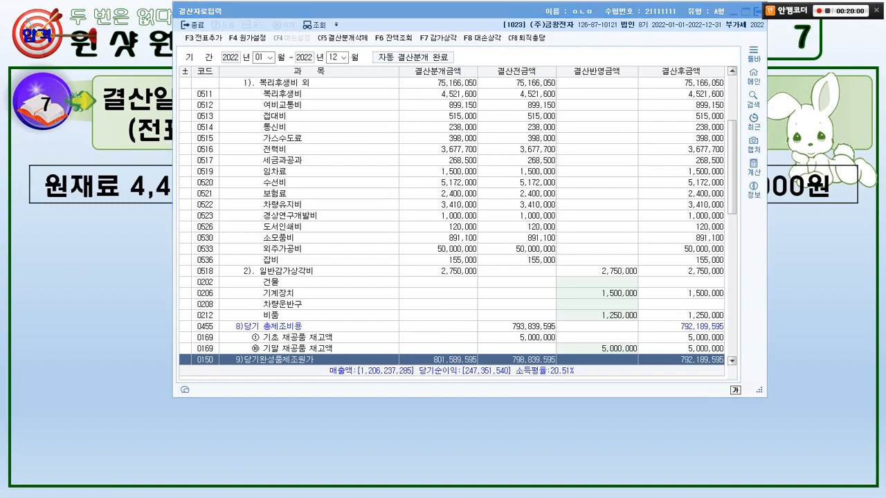
key(ctrl+f)
text(기말제품)
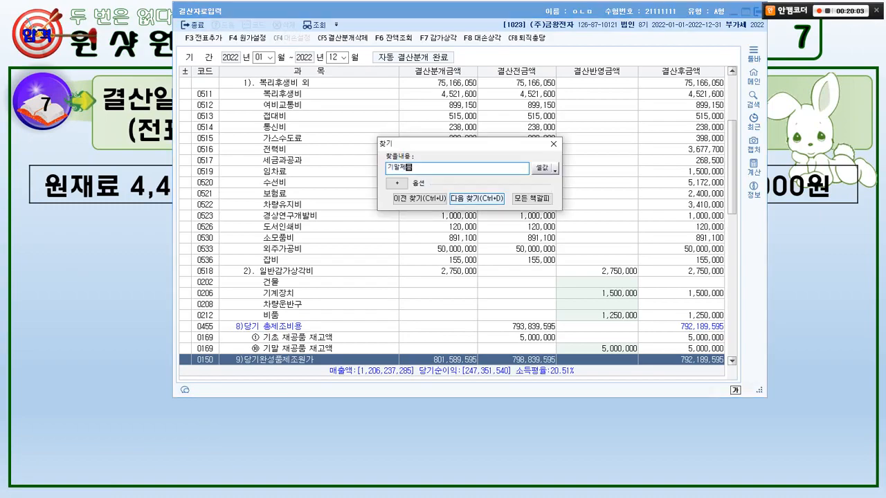
key(Return)
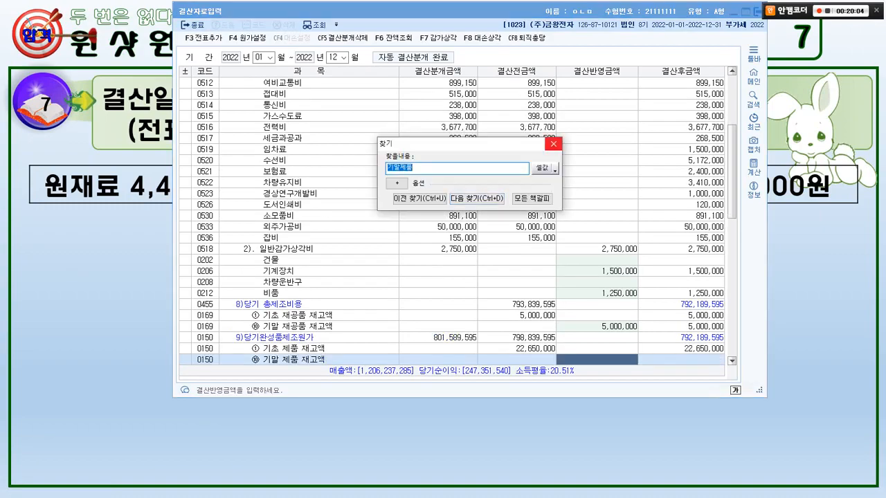
click(553, 144)
key(alt+Tab)
key(alt+Tab)
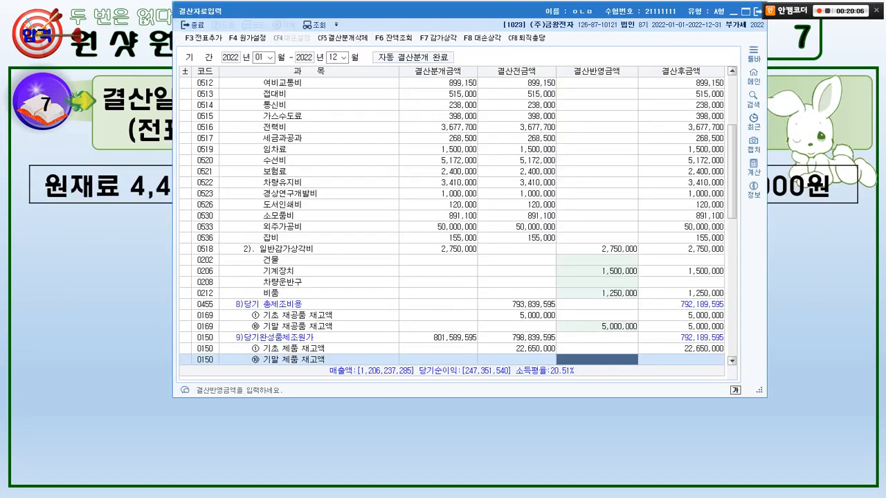
text(5,600,000)
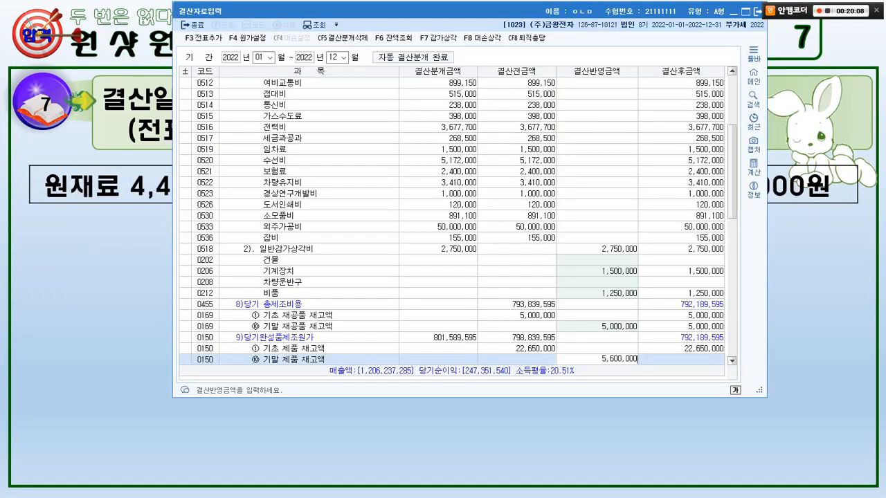
key(Return)
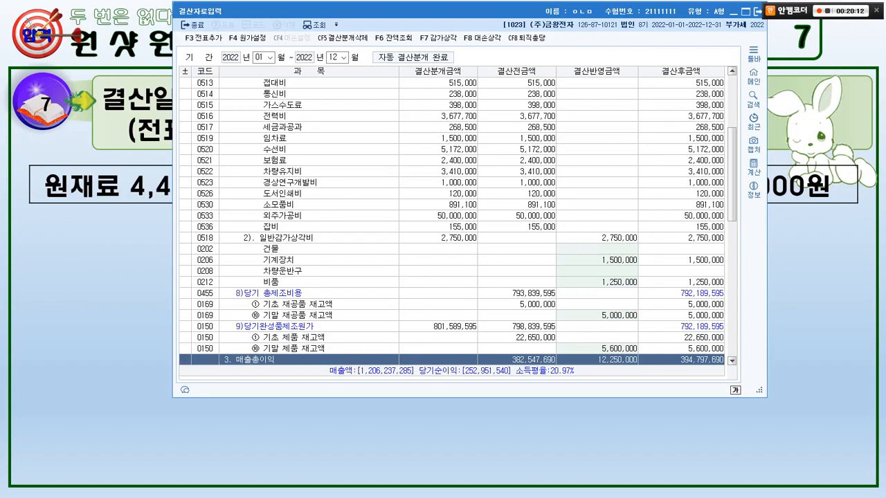
Add the closing entries with the ending inventories to the general vouchers (전표추가), accepting the confirmation.
key(F3)
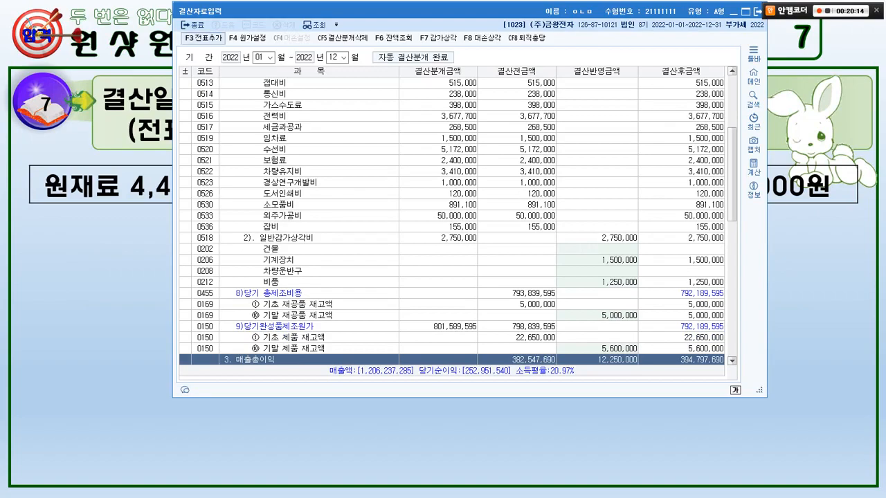
key(Return)
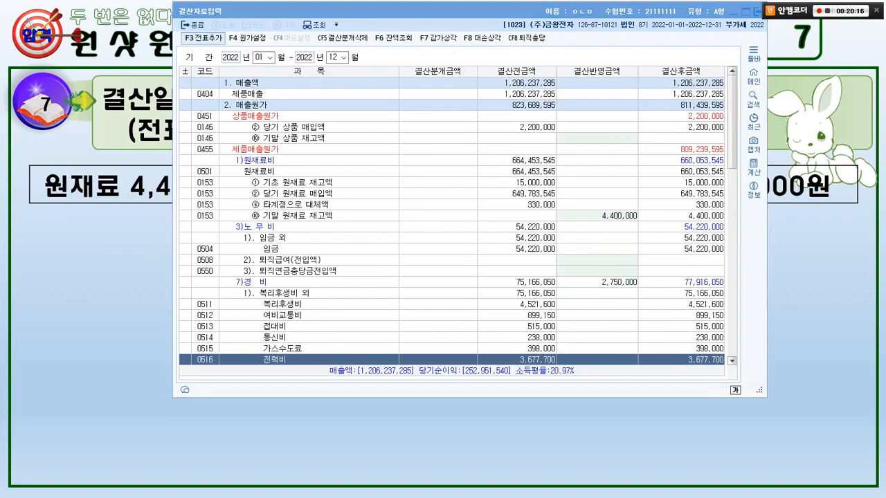
key(Return)
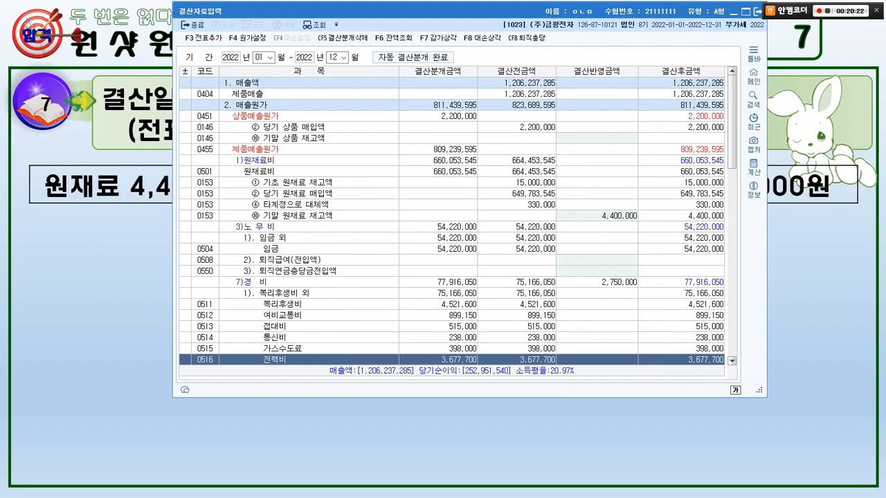
key(alt+Tab)
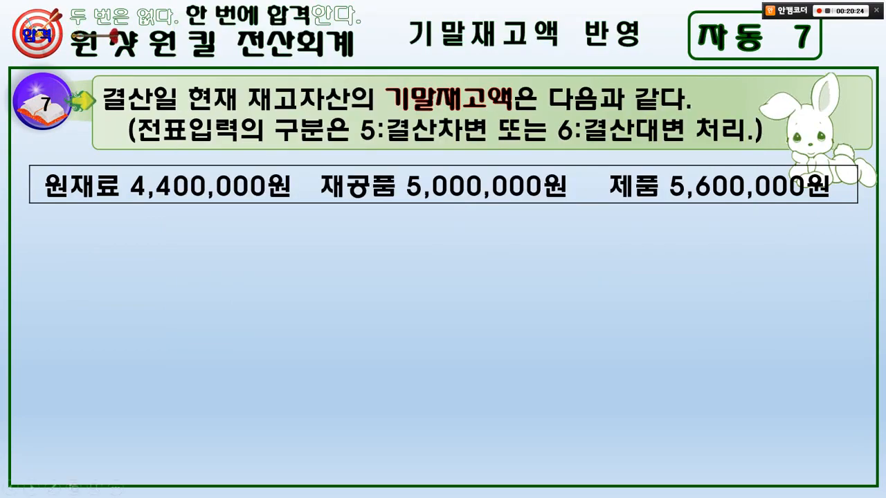
key(Right)
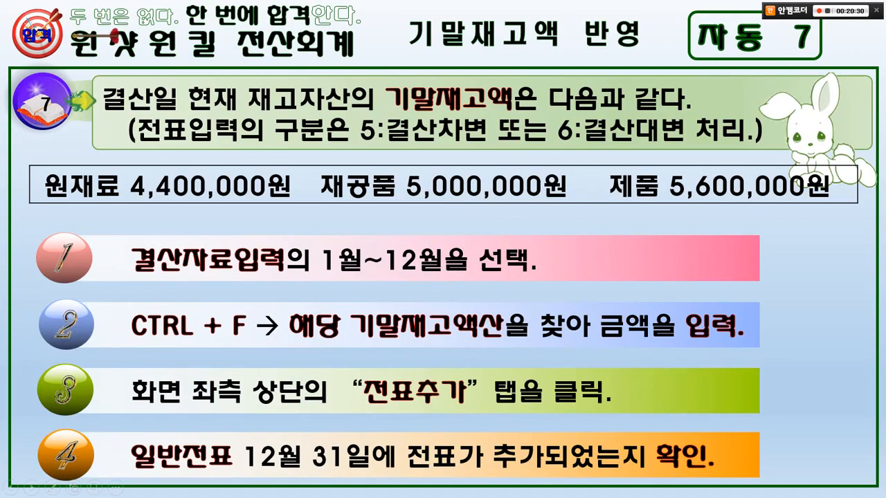
mouse_move(419, 481)
mouse_down()
mouse_move(276, 297)
mouse_move(472, 476)
mouse_up()
drag(493, 291, 537, 272)
key(e)
key(Right)
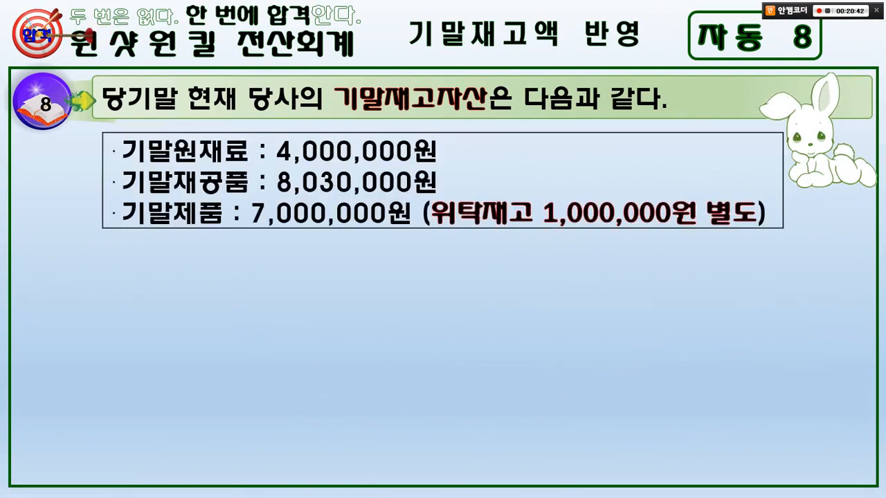
drag(351, 116, 662, 115)
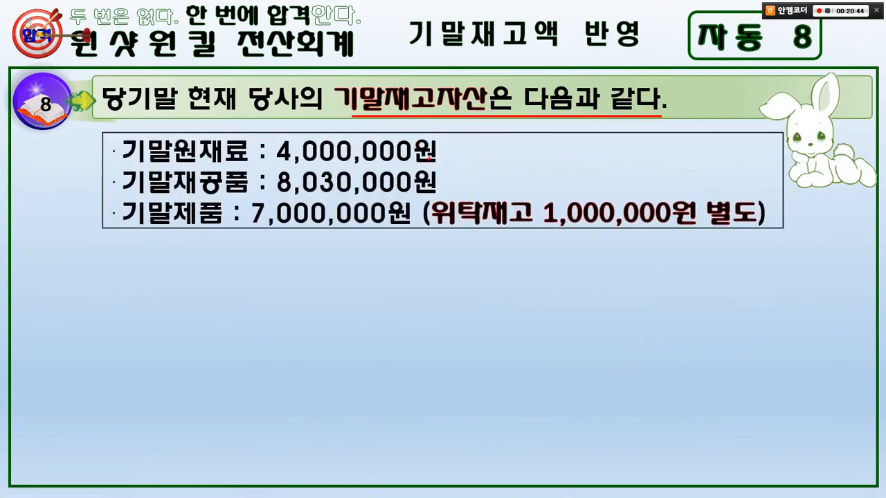
drag(117, 137, 253, 235)
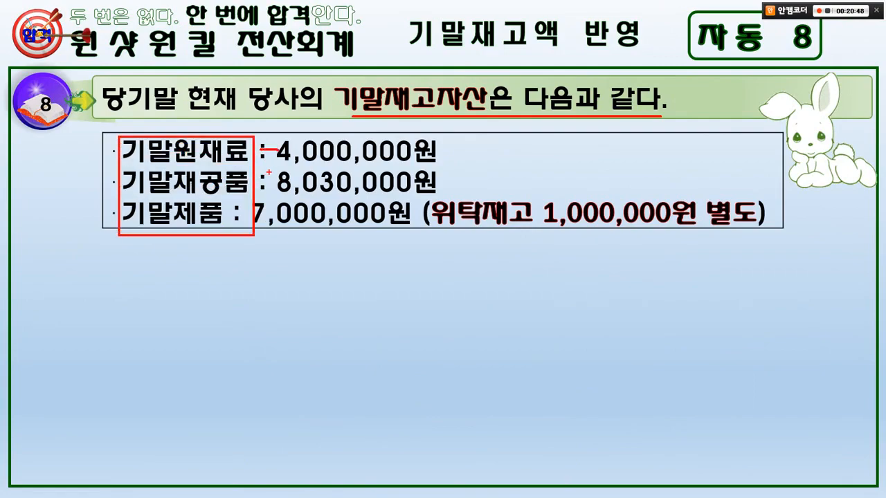
key(Escape)
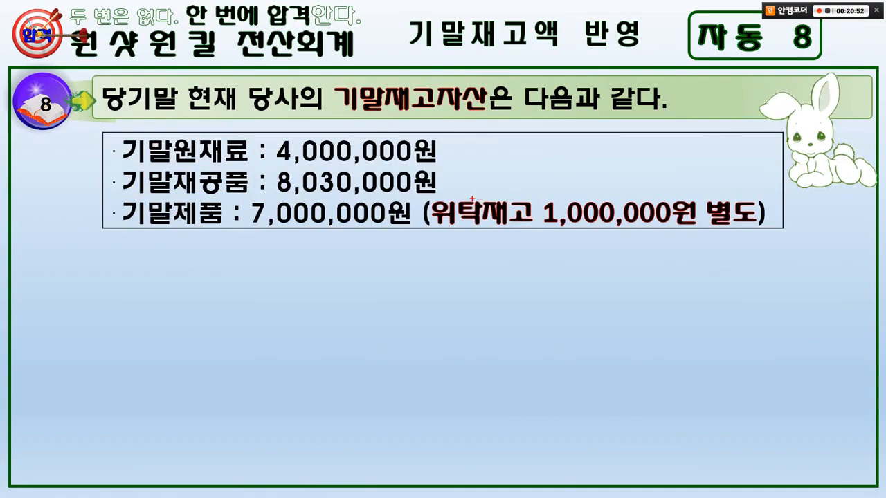
drag(436, 193, 759, 233)
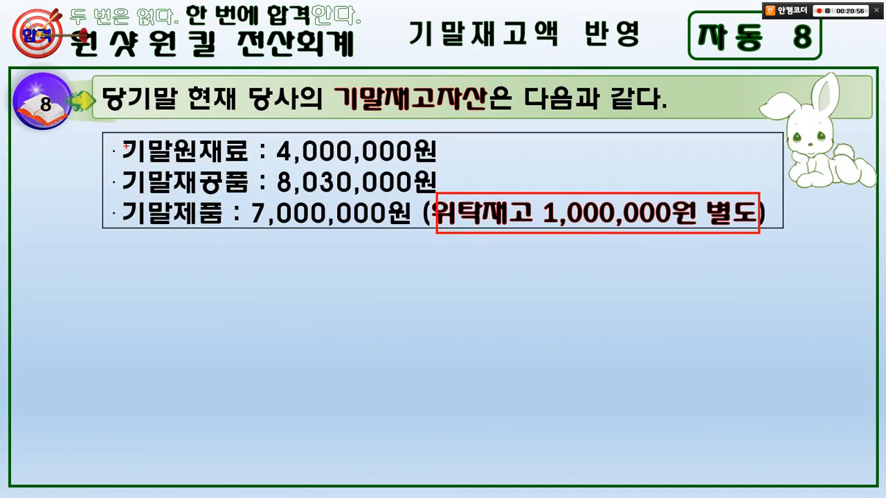
drag(99, 135, 442, 201)
mouse_move(392, 142)
mouse_down()
mouse_move(397, 150)
mouse_move(419, 126)
mouse_up()
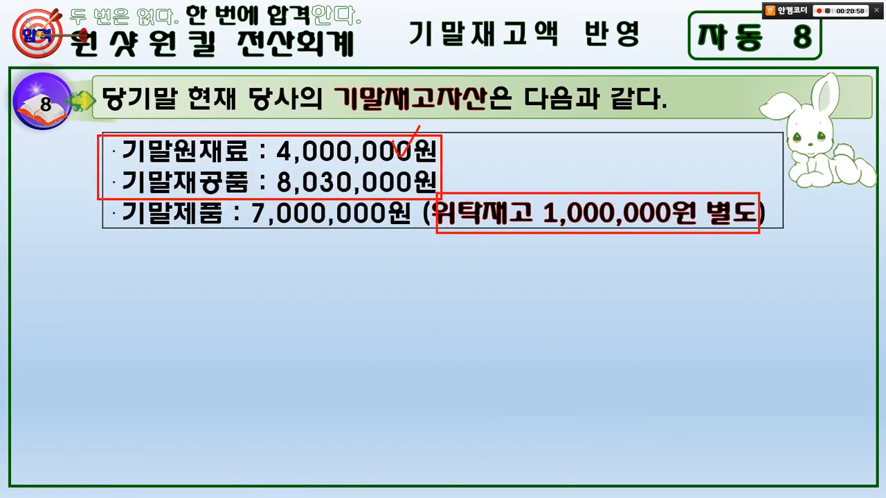
key(e)
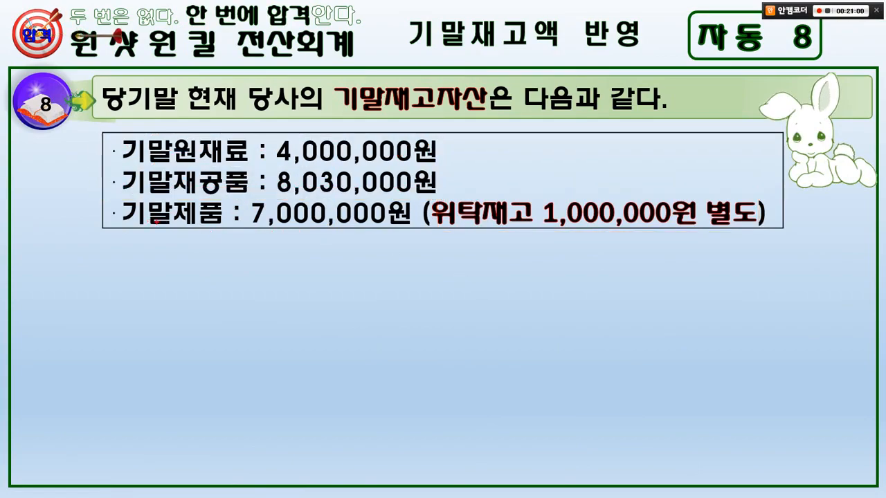
drag(109, 192, 406, 242)
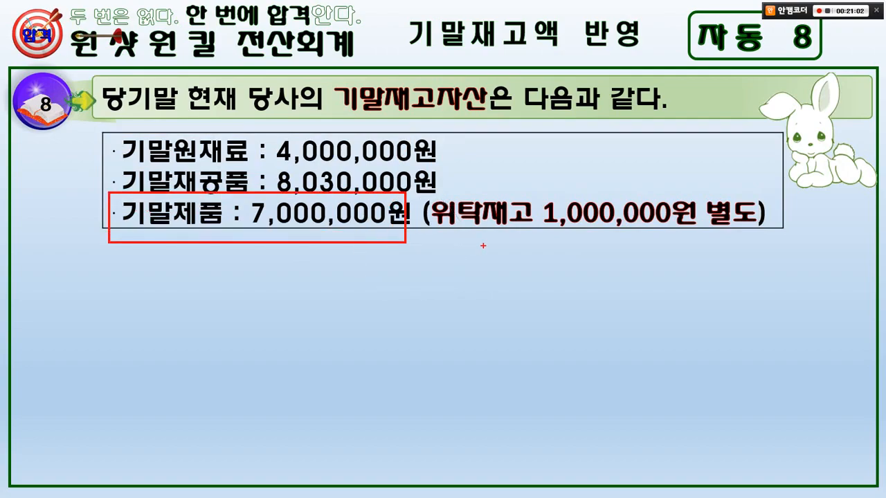
mouse_move(482, 247)
mouse_down()
mouse_move(506, 177)
mouse_move(516, 222)
mouse_move(533, 169)
mouse_move(566, 156)
mouse_up()
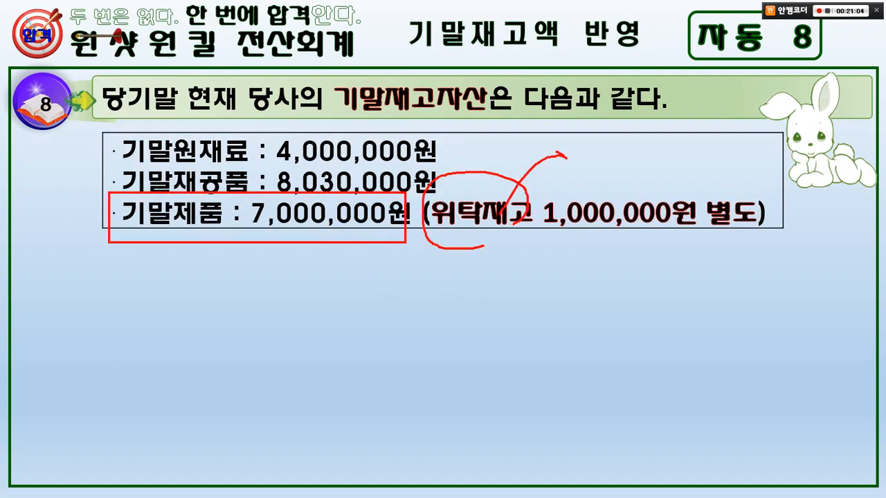
mouse_move(649, 163)
mouse_down()
mouse_move(623, 111)
mouse_move(670, 159)
mouse_up()
drag(622, 130, 615, 153)
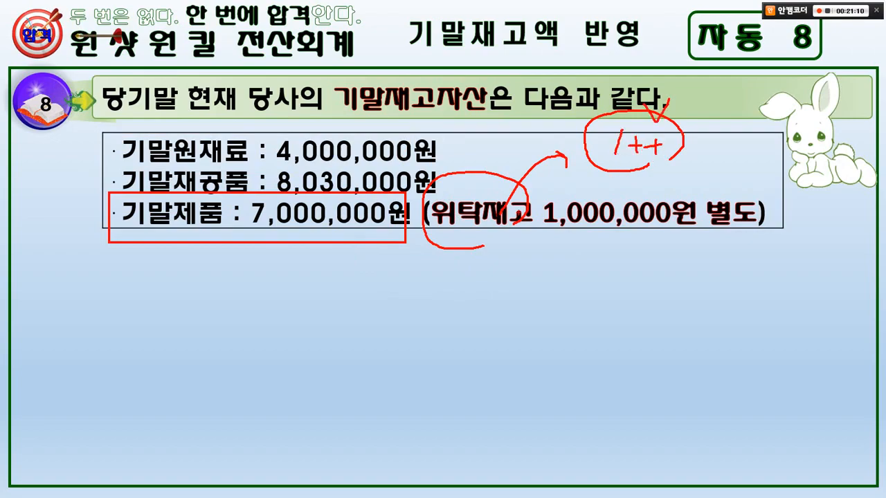
mouse_move(491, 229)
mouse_down()
mouse_move(516, 277)
mouse_move(628, 169)
mouse_move(599, 122)
mouse_move(531, 156)
mouse_up()
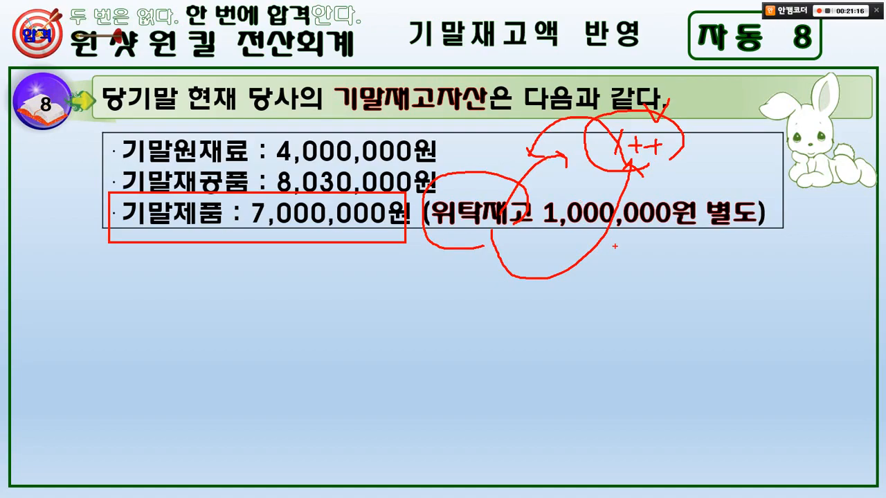
mouse_move(615, 246)
mouse_down()
mouse_move(594, 181)
mouse_move(598, 220)
mouse_up()
mouse_move(565, 212)
mouse_down()
mouse_move(560, 235)
mouse_move(405, 322)
mouse_move(374, 233)
mouse_move(406, 246)
mouse_up()
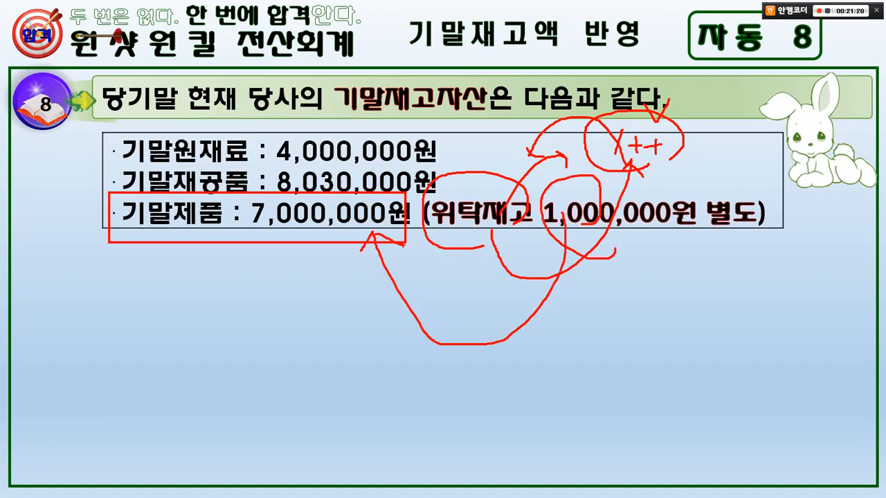
key(Escape)
key(Right)
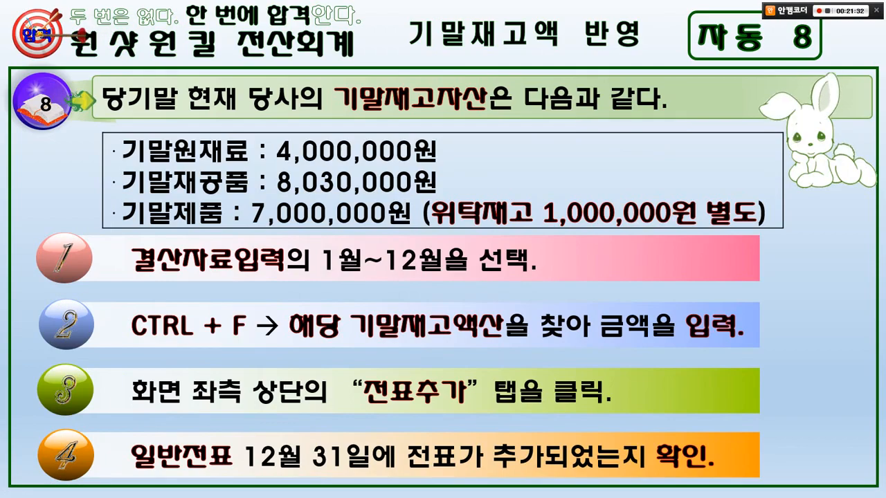
Switch to KcLep's 결산자료입력 and set the closing amount of 기말 원재료 재고액 to 4,000,000.
key(alt+Tab)
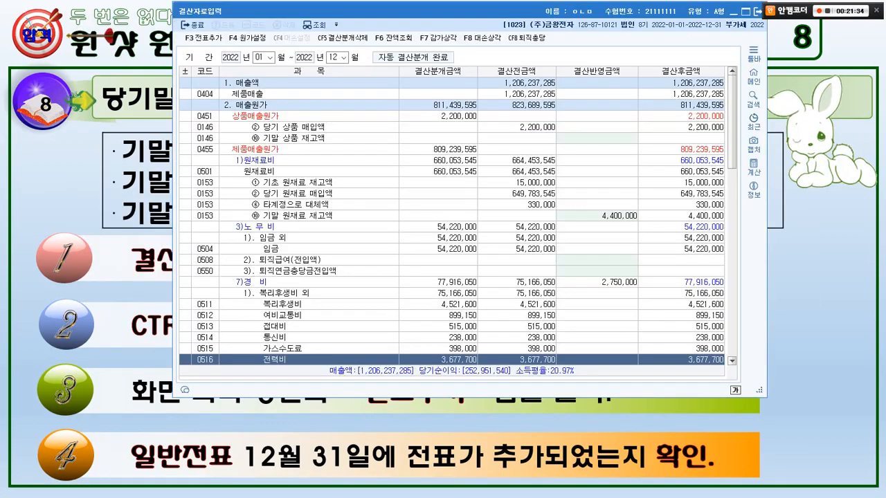
click(452, 182)
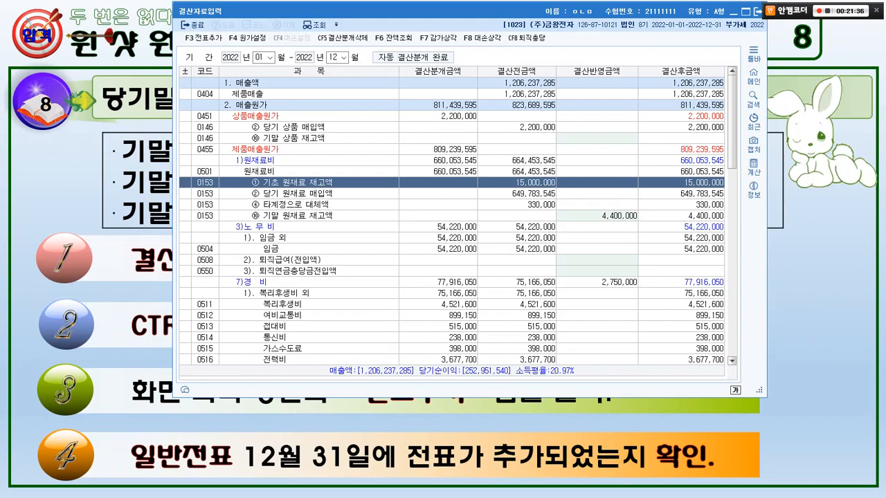
click(597, 216)
key(alt+Tab)
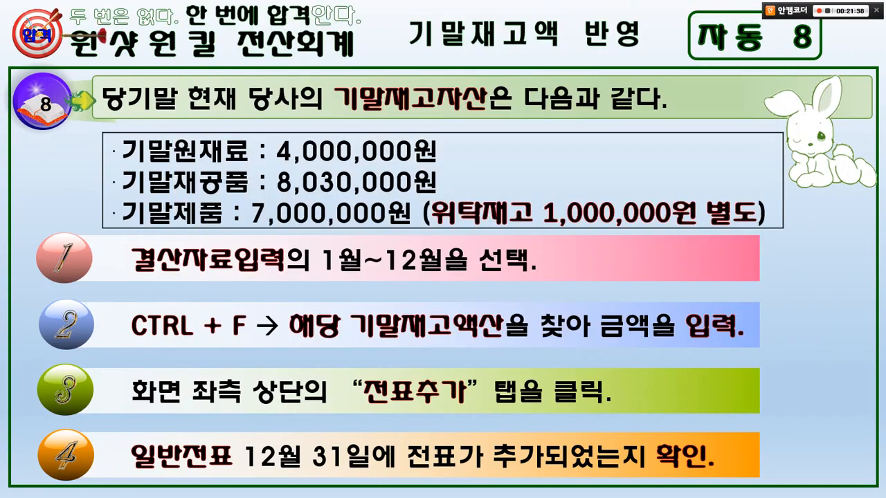
key(alt+Tab)
text(4000000)
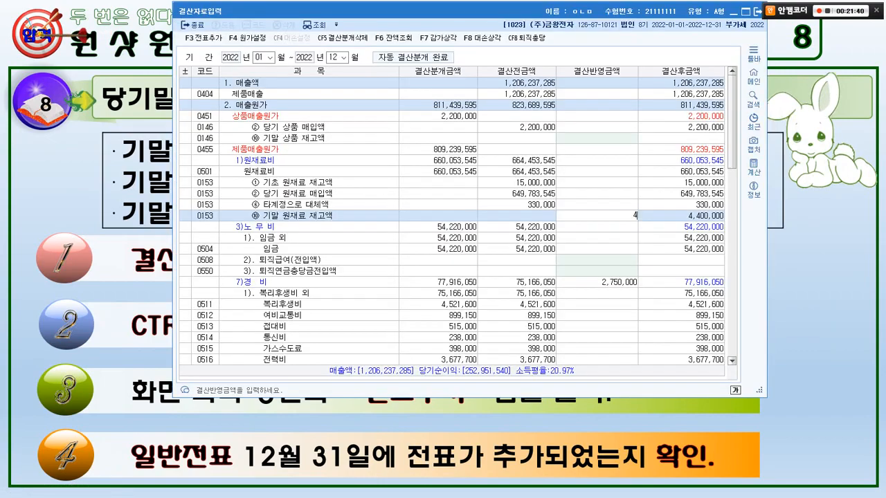
key(Return)
Find 기말재공품 in the closing data and set the closing amount of 기말 재공품 재고액 to 8,030,000.
key(ctrl+f)
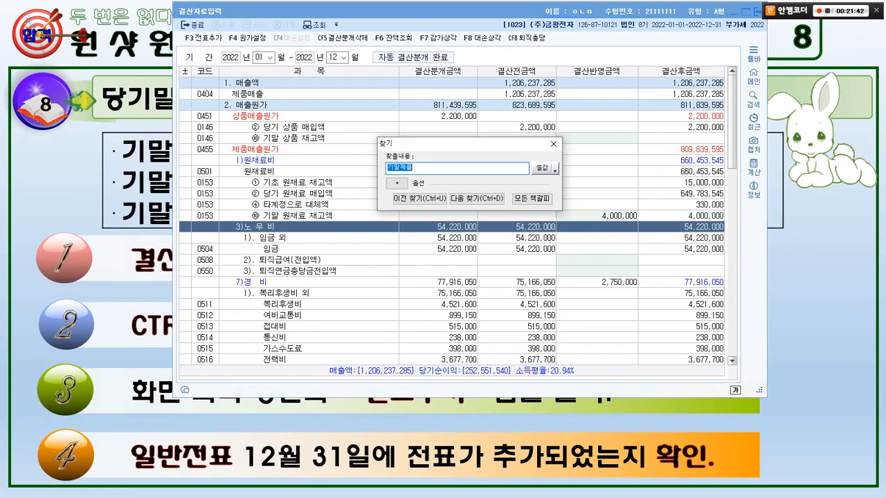
text(기말제품품)
key(Return)
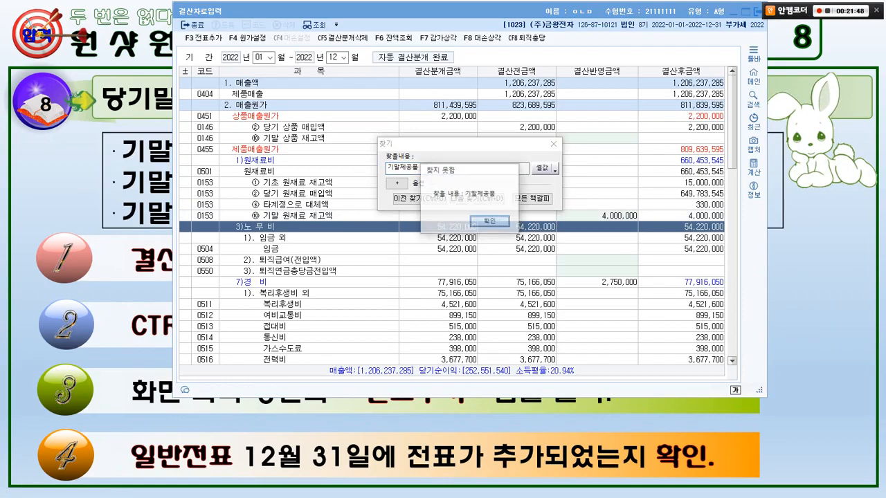
key(Return)
text(ㄱ말재공품)
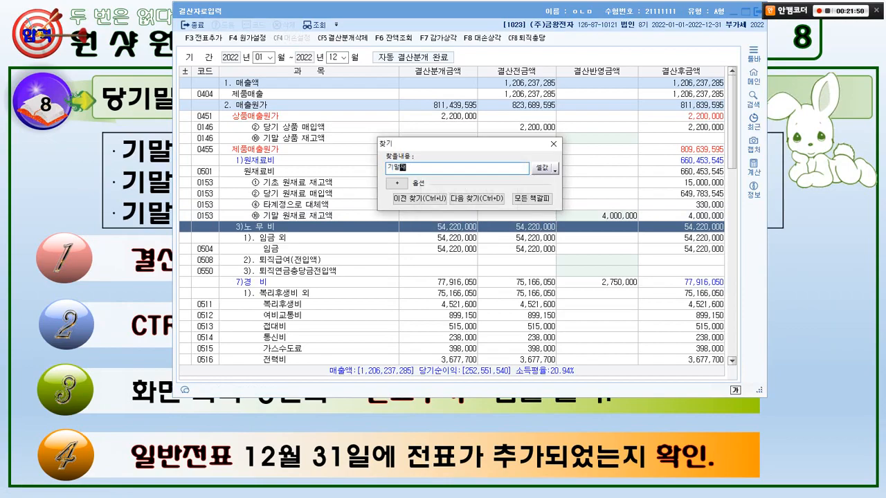
key(Return)
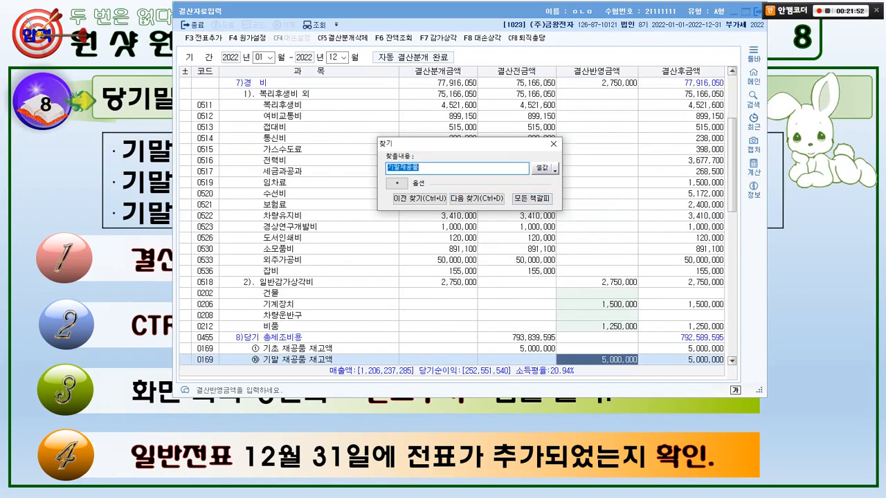
click(553, 144)
key(alt+Tab)
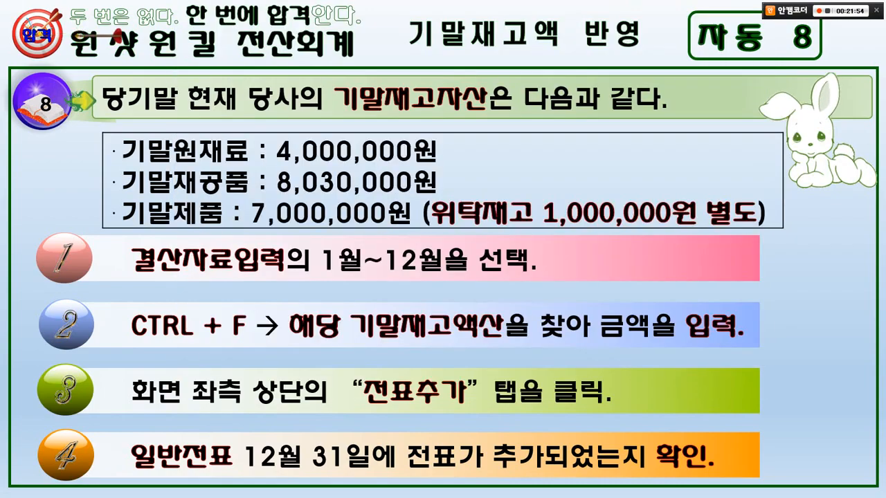
key(alt+Tab)
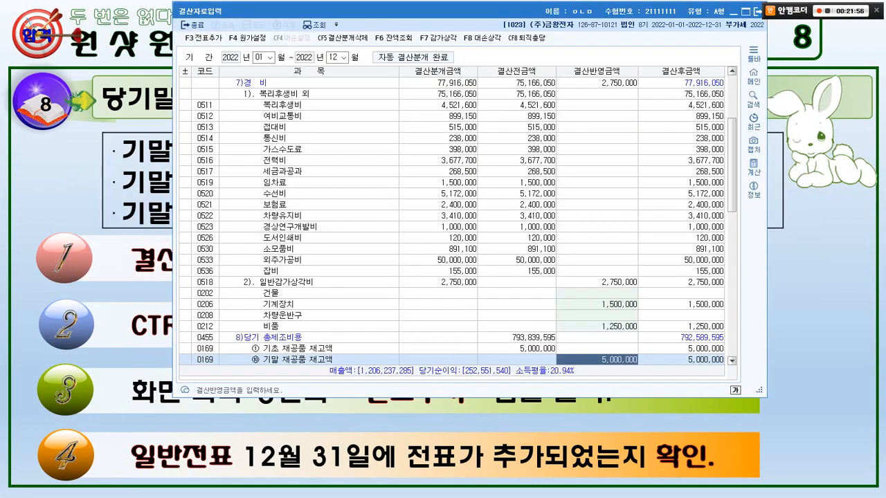
text(8,030,000)
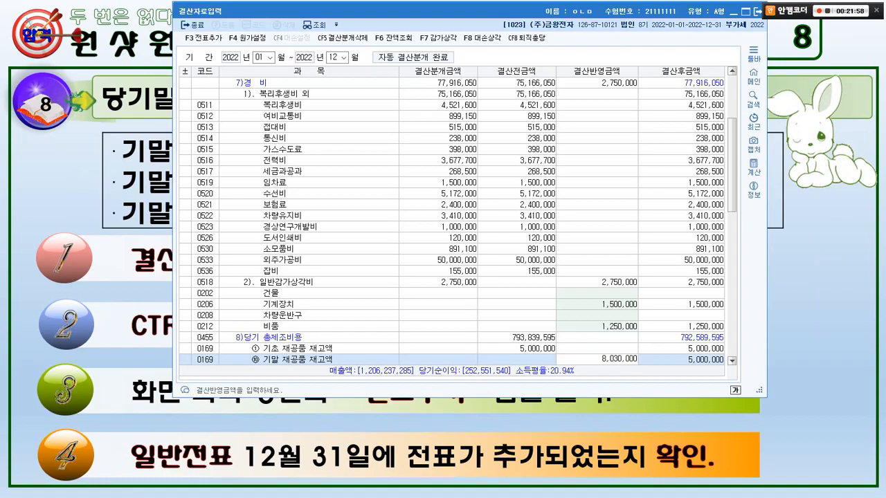
key(Return)
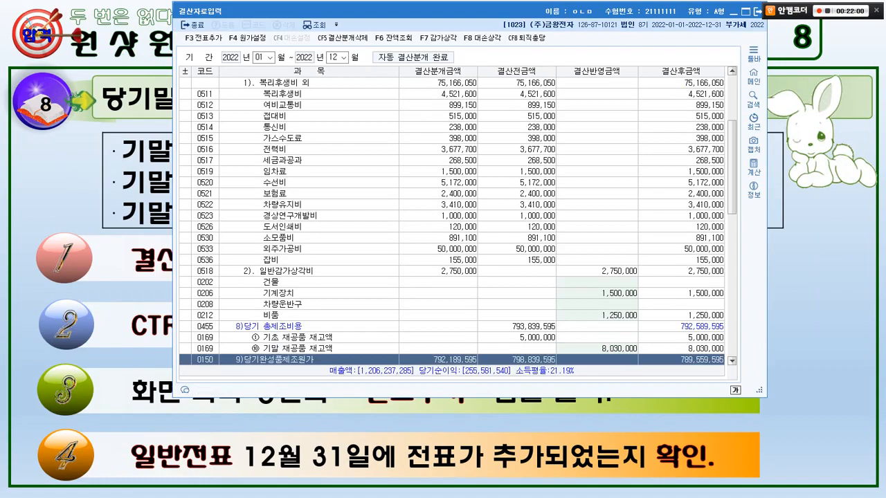
Find 기말제품 in the closing data and set the closing amount of 기말 제품 재고액 to 8,000,000, including the consigned stock.
key(ctrl+f)
text(기말제품)
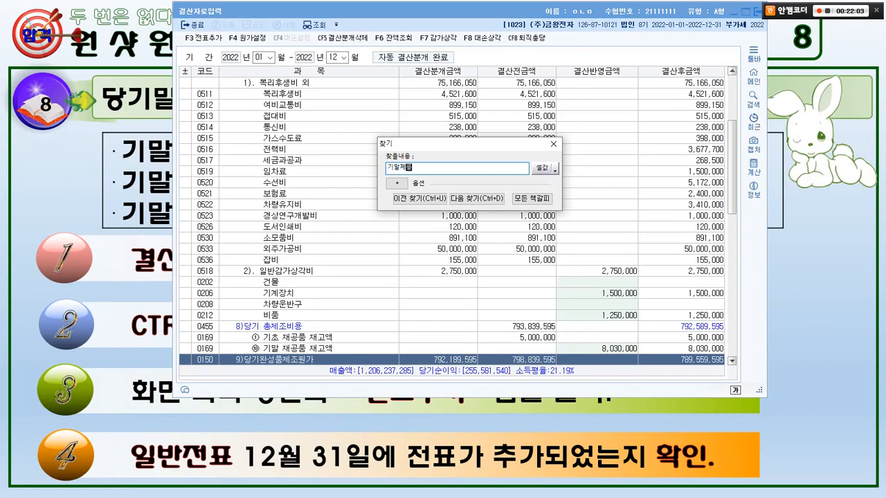
key(Return)
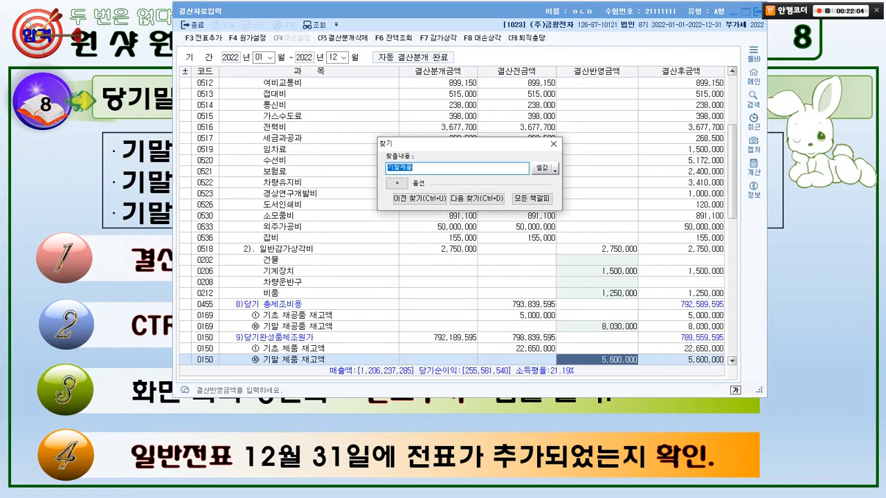
click(553, 144)
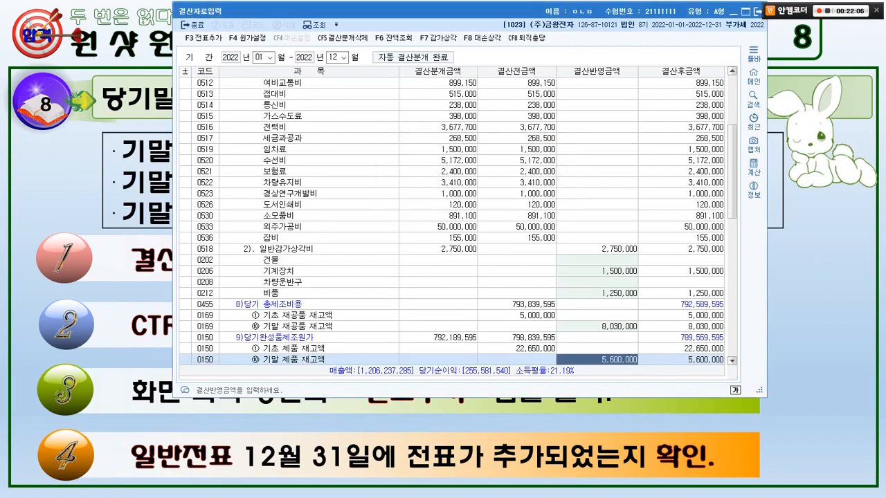
drag(316, 371, 273, 348)
key(Escape)
key(alt+Tab)
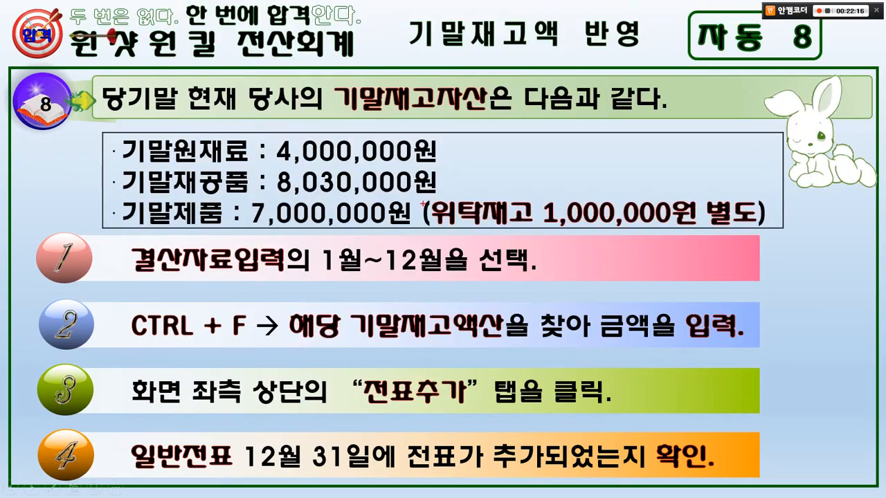
mouse_move(426, 194)
mouse_down()
mouse_move(612, 226)
mouse_move(756, 230)
mouse_up()
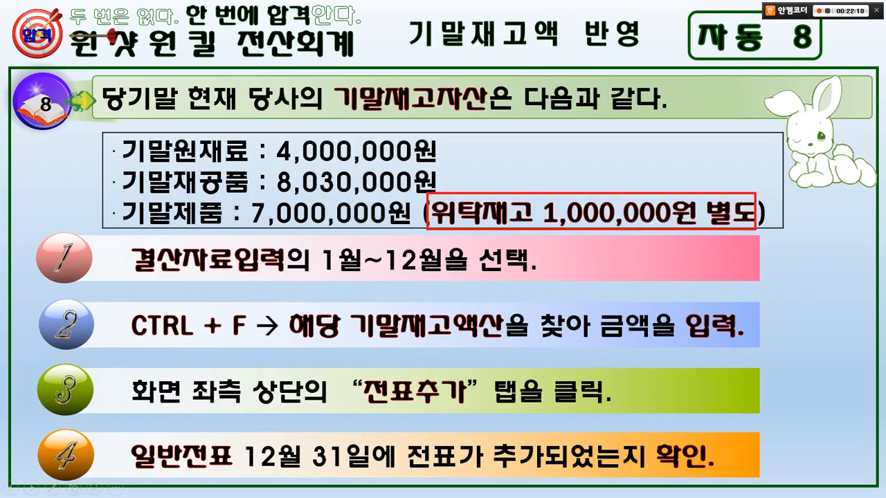
mouse_move(595, 207)
mouse_down()
mouse_move(557, 151)
mouse_move(392, 199)
mouse_move(425, 205)
mouse_up()
key(Escape)
key(alt+Tab)
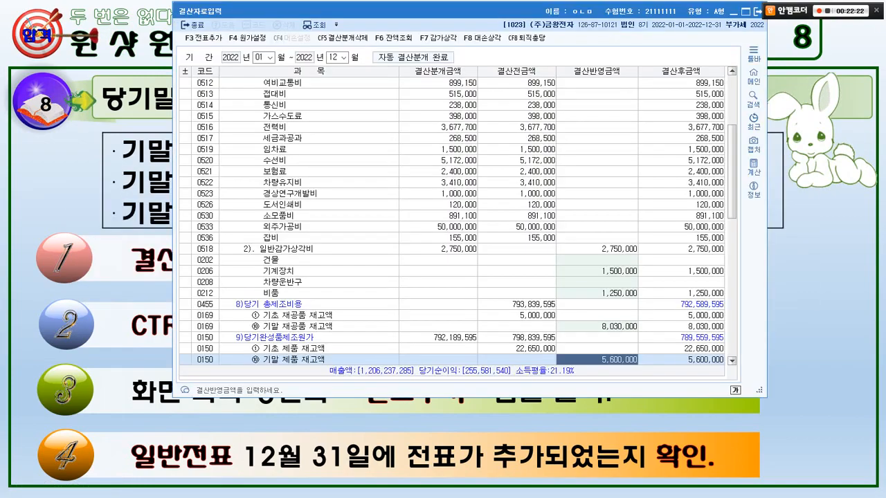
text(8,000,000)
key(Return)
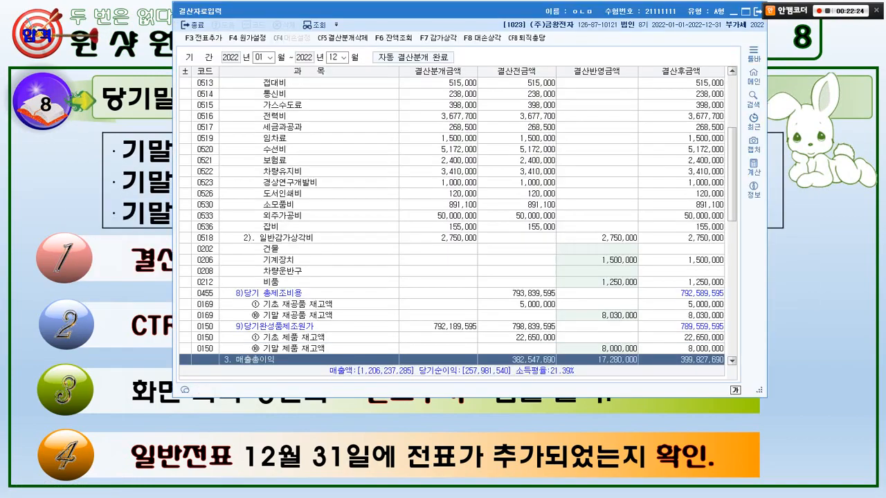
Delete the existing closing entries and add the updated ones to the general vouchers (전표추가), accepting both confirmations.
key(F3)
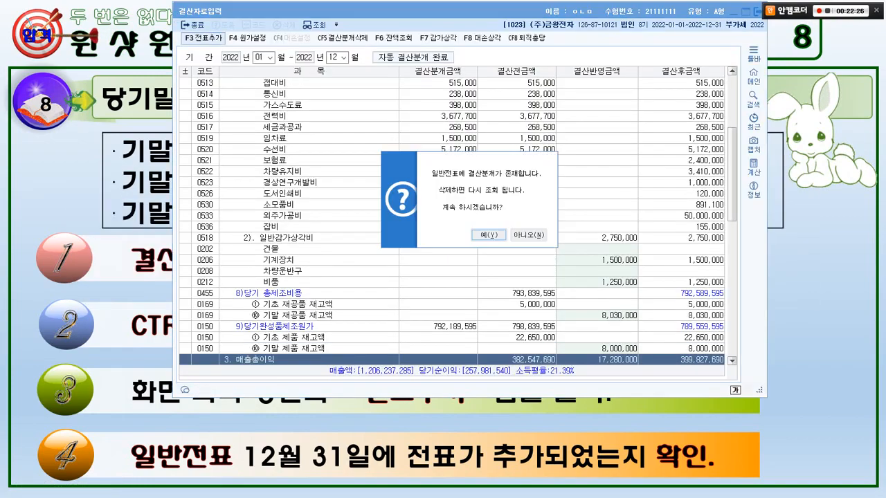
key(Return)
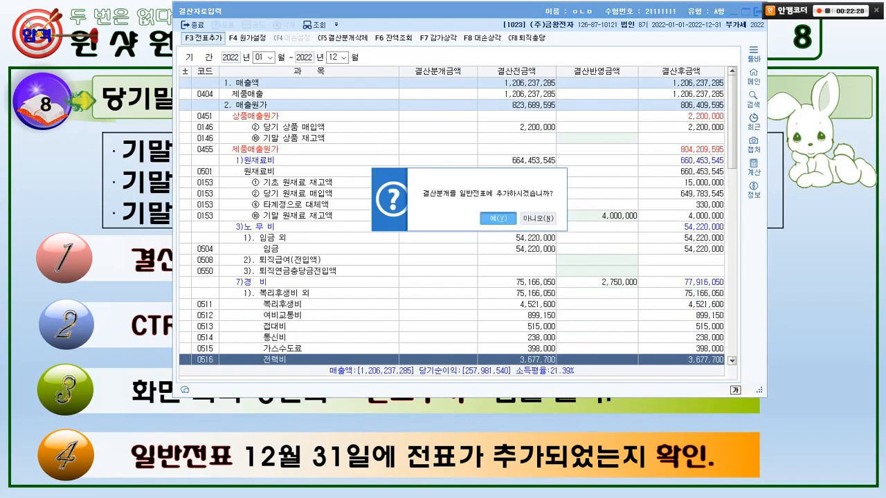
key(Return)
key(alt+Tab)
key(Right)
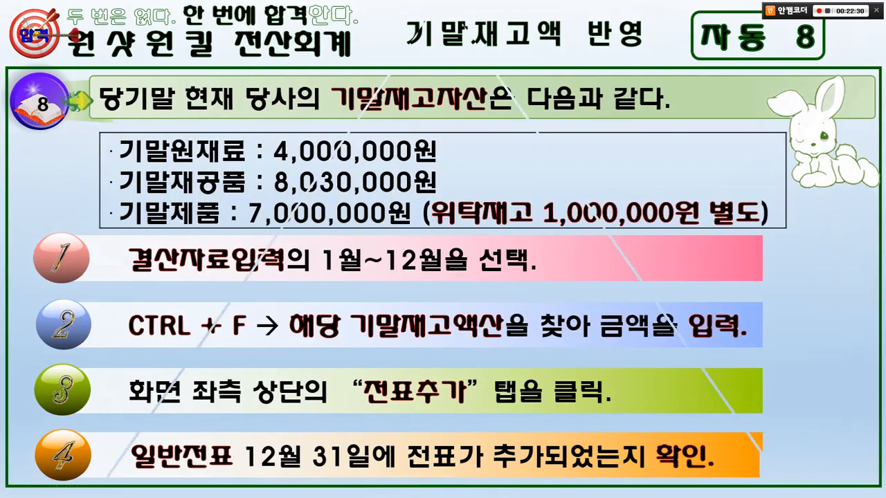
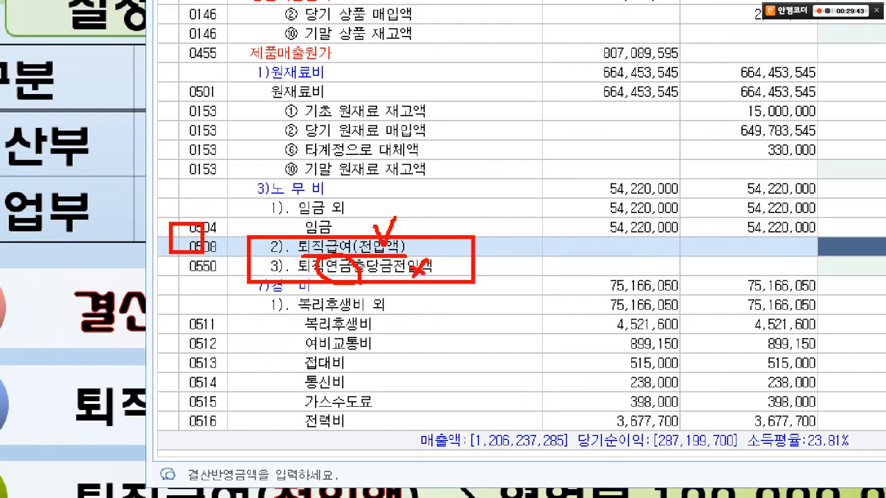
Mark the production 퇴직급여(전입액) row (code 0508), check the exercise slide, and set its closing amount to 50,000,000.
drag(313, 261, 299, 279)
drag(302, 270, 313, 283)
drag(833, 244, 457, 245)
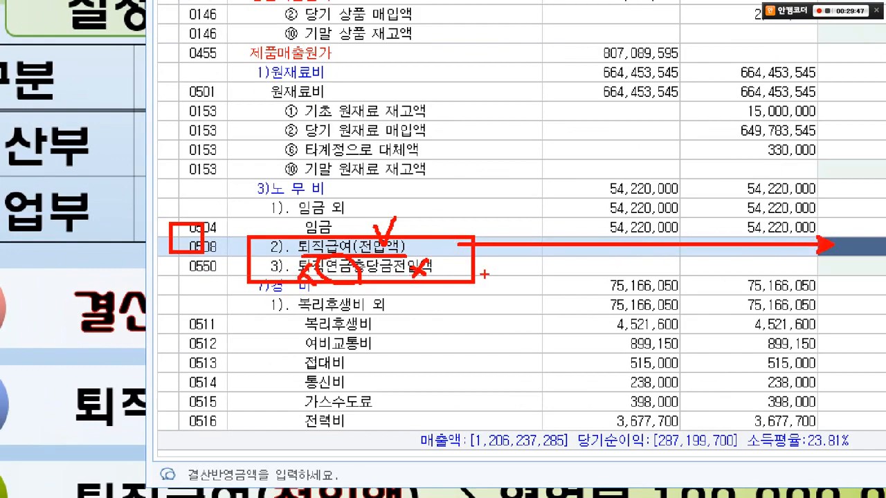
key(Escape)
key(alt+Tab)
key(alt+Tab)
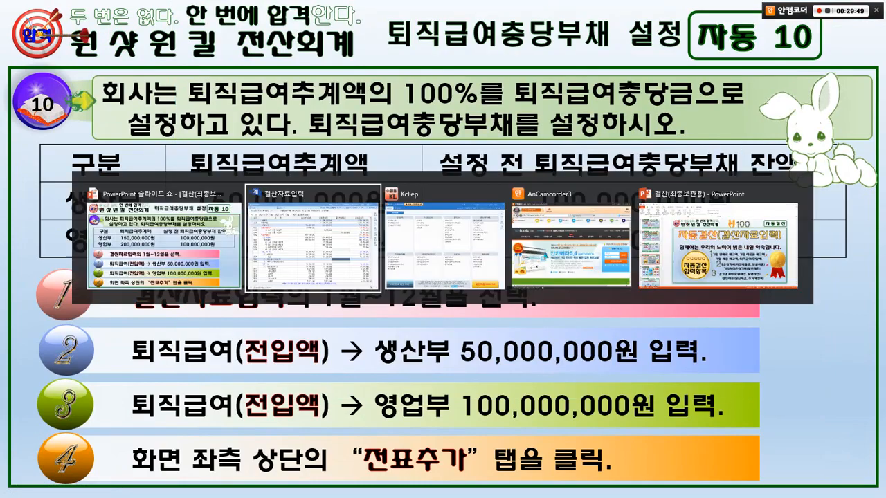
text(50000000)
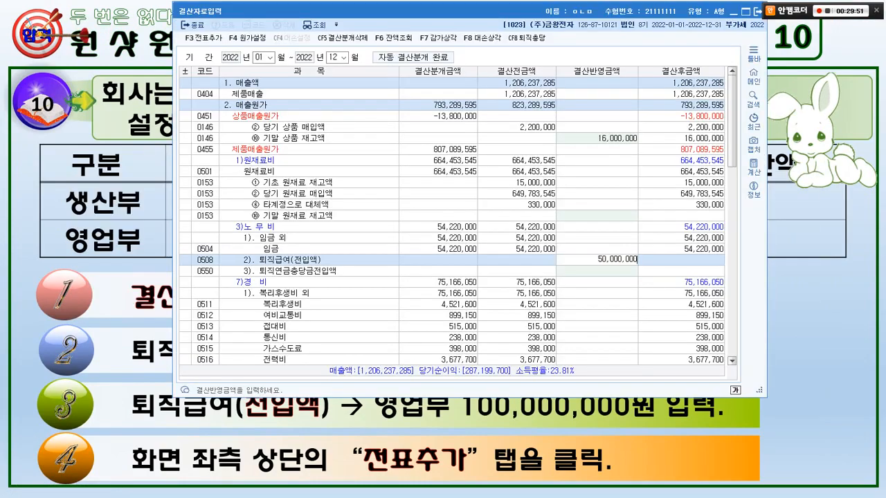
key(Return)
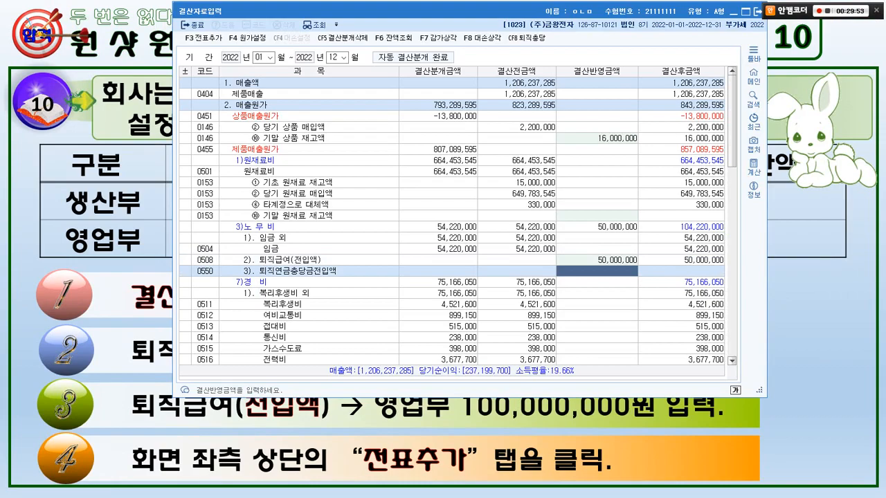
Find the next 퇴직 entry in the closing data and set the closing amount of 퇴직급여(전입액) (code 0806) to 100,000,000.
key(ctrl+f)
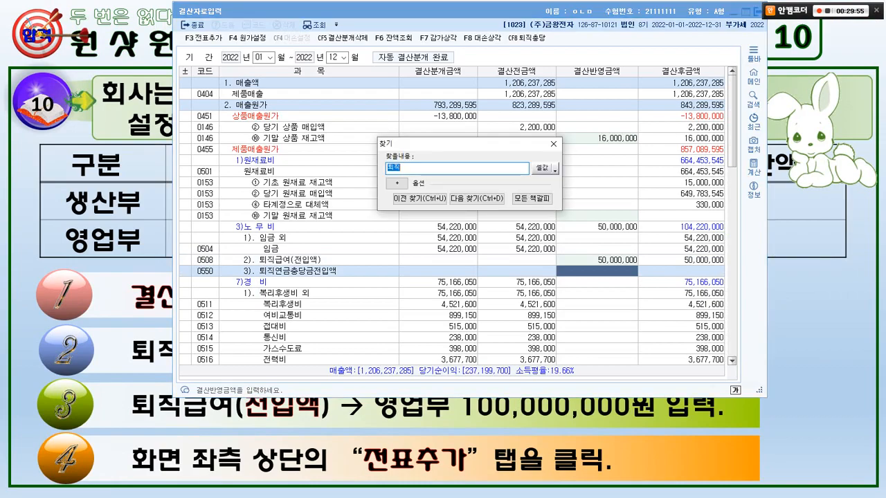
key(ctrl+d)
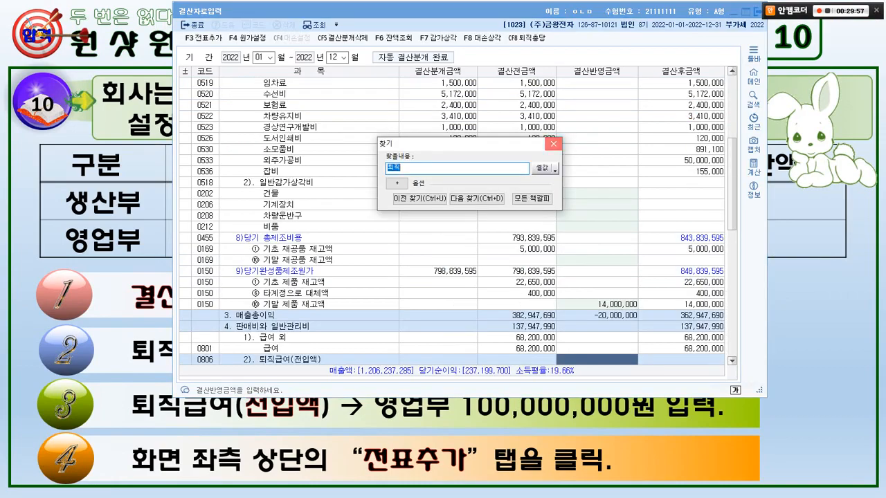
click(554, 144)
drag(191, 353, 324, 374)
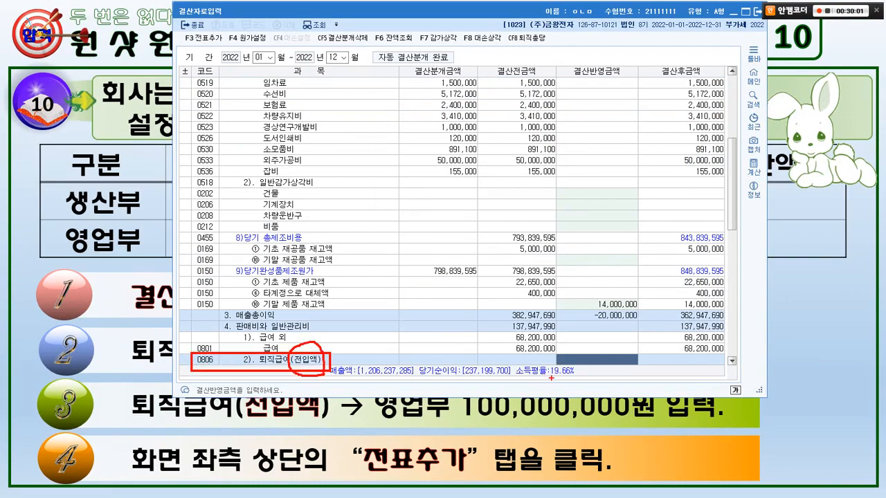
key(Escape)
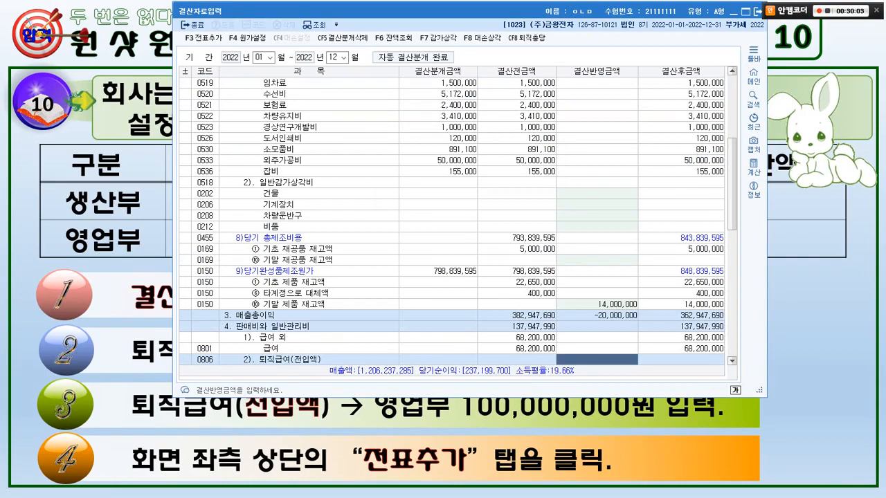
text(100,000,000)
key(Return)
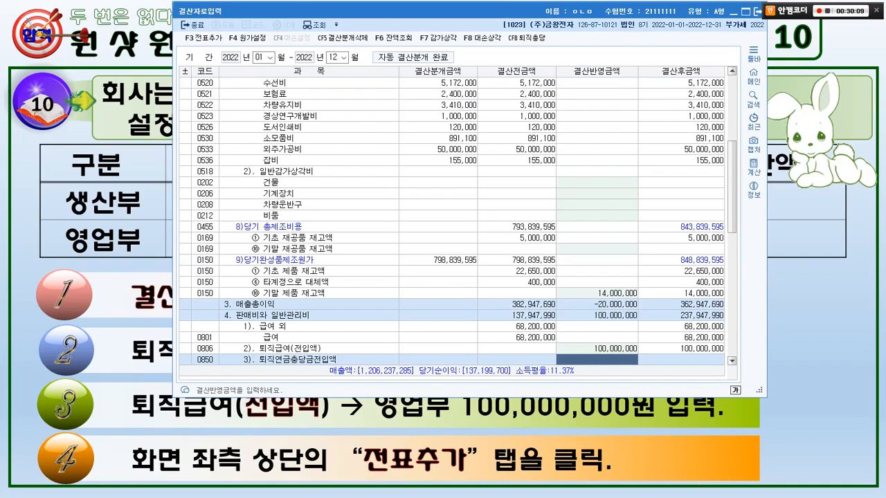
Delete the existing closing entries and add the severance provisions to the general vouchers (전표추가), accepting the confirmations.
key(F3)
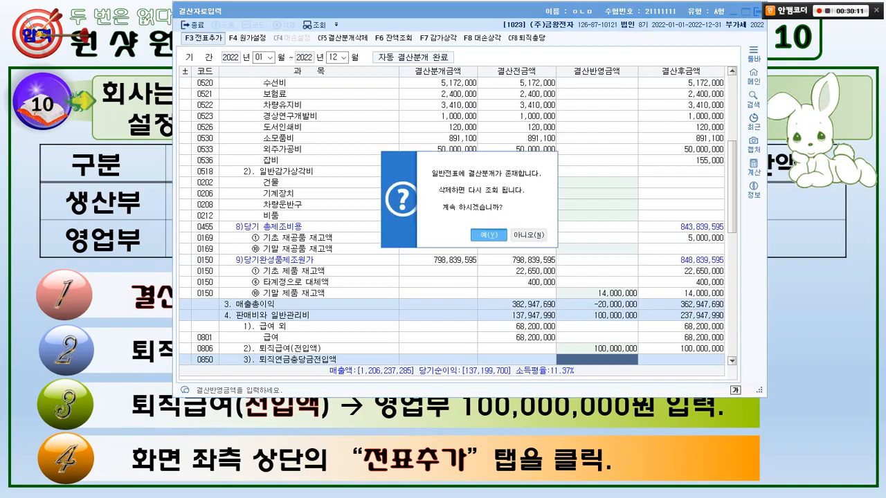
key(Return)
key(Return)
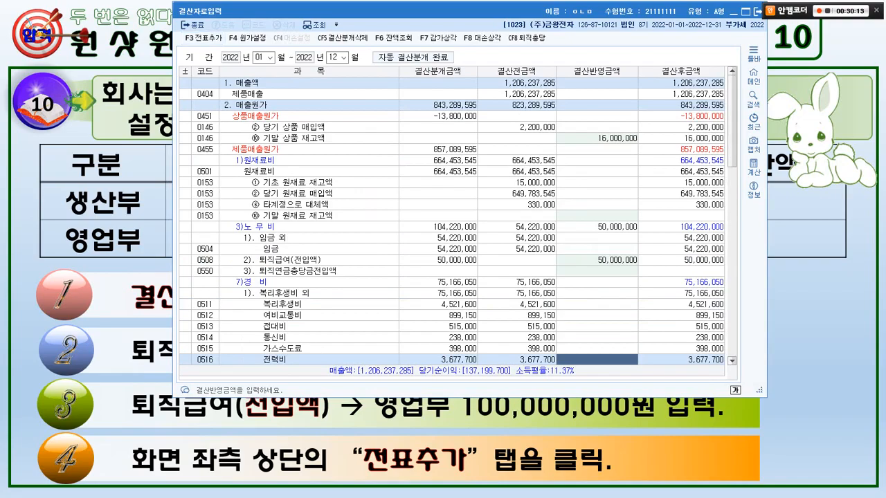
Switch to the slide show's exercise 11, underline the 100% provision rule, and circle the 공장 and 본사 rows.
key(Escape)
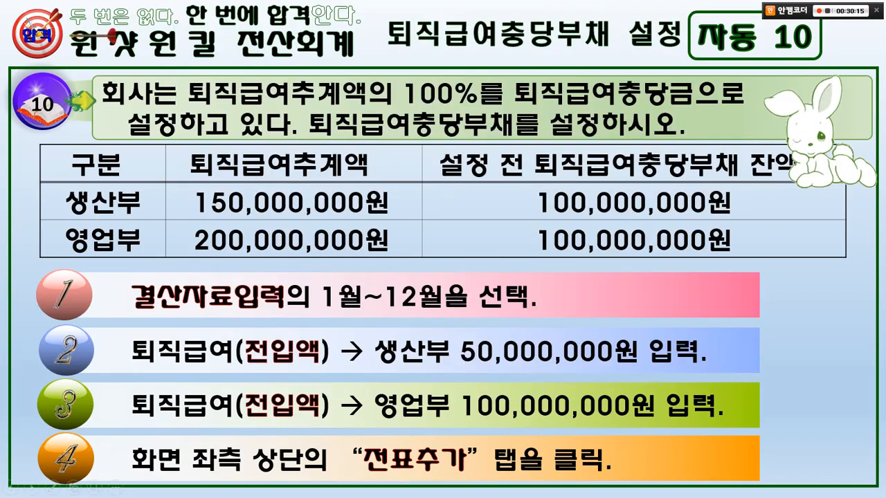
key(Page_Down)
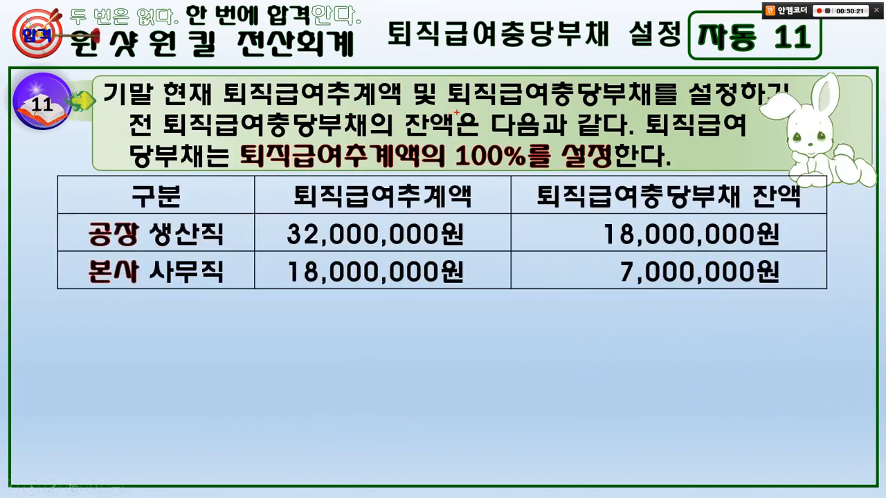
drag(459, 110, 779, 108)
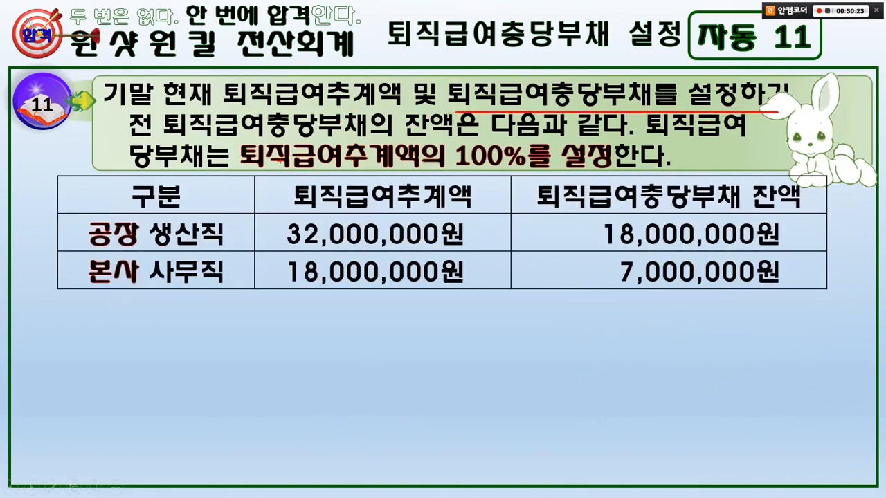
drag(141, 142, 737, 139)
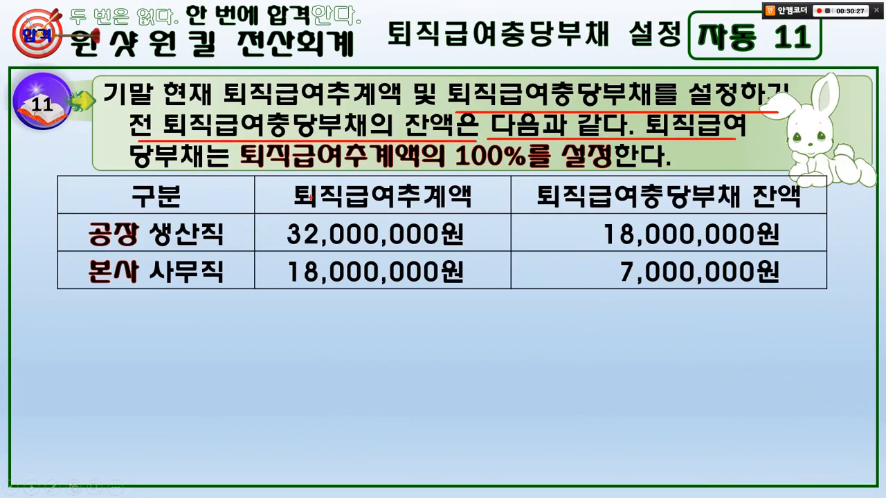
drag(132, 170, 616, 171)
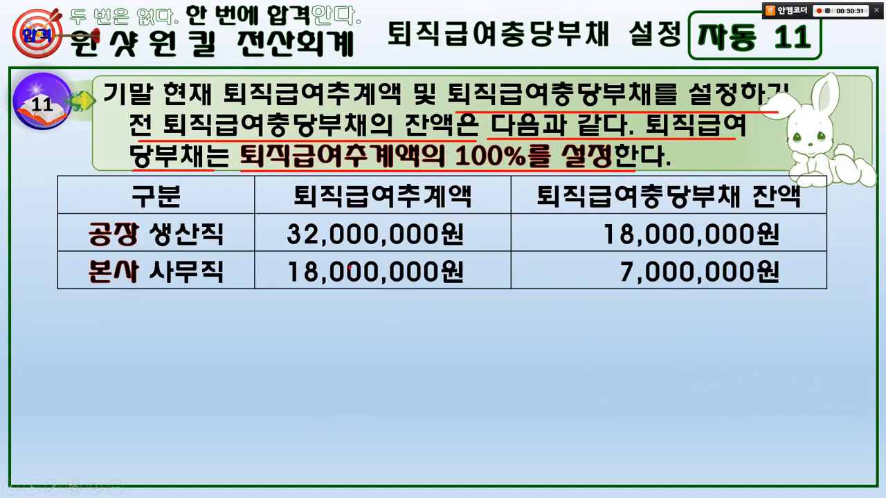
mouse_move(159, 238)
mouse_down()
mouse_move(71, 209)
mouse_move(131, 218)
mouse_up()
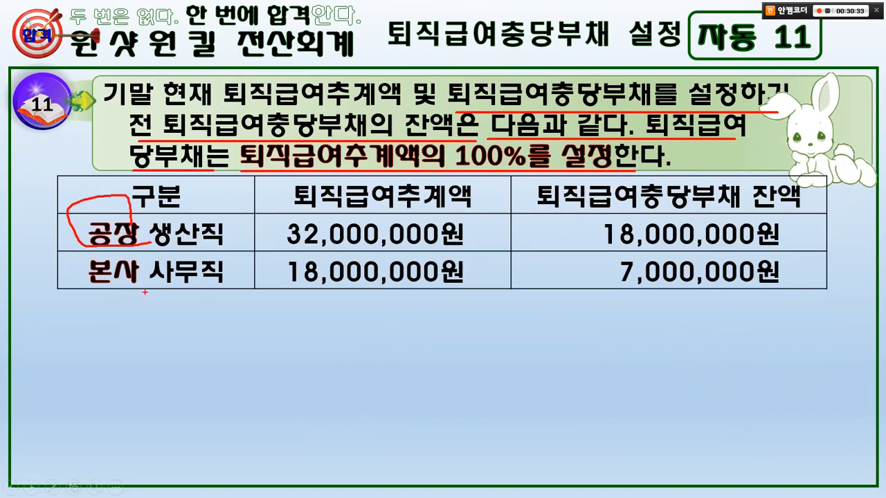
mouse_move(144, 292)
mouse_down()
mouse_move(79, 283)
mouse_move(143, 289)
mouse_up()
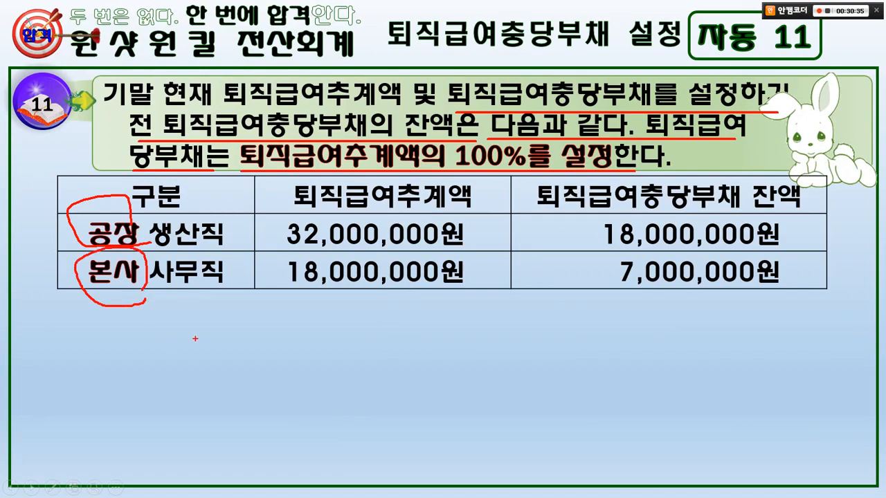
Mark the 공장 생산직 추계액 and 충당부채 잔액 figures on the slide and write their difference as 14.
drag(282, 178, 489, 213)
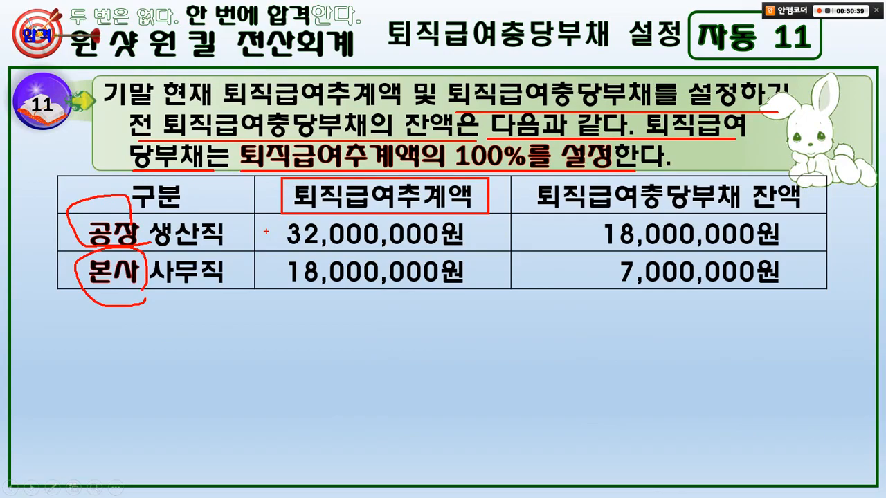
drag(271, 219, 478, 251)
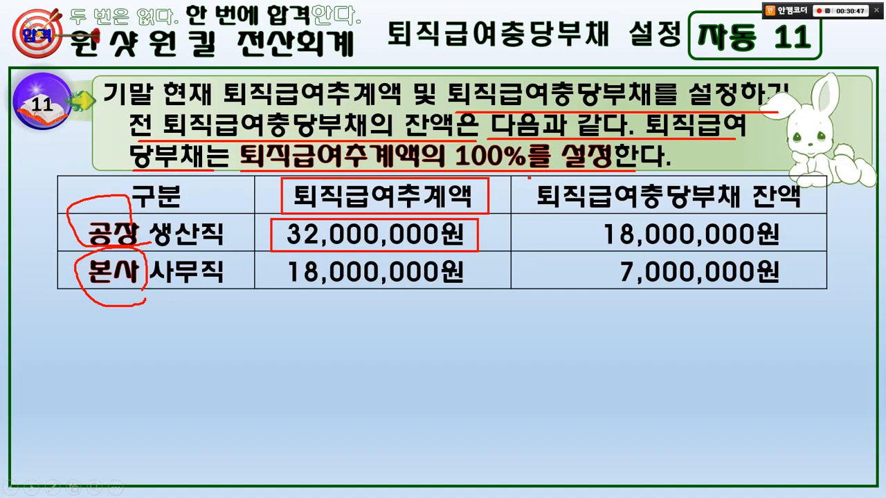
drag(530, 177, 818, 216)
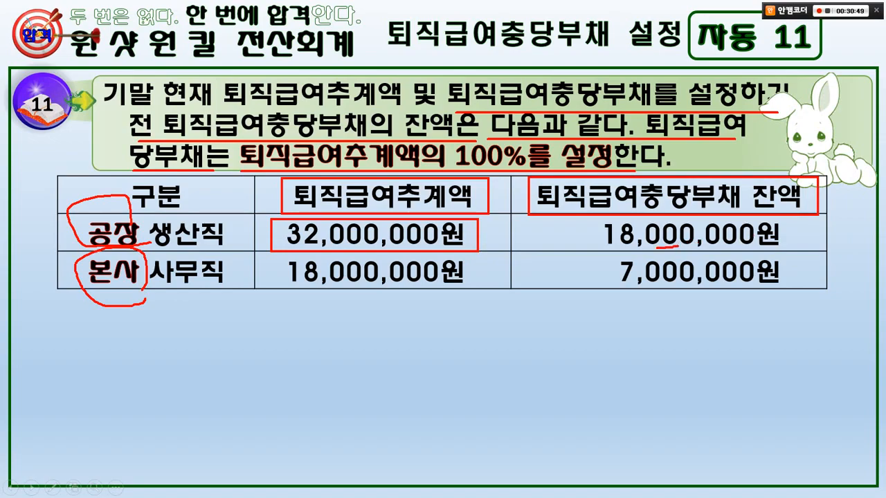
mouse_move(655, 246)
mouse_down()
mouse_move(644, 213)
mouse_move(651, 241)
mouse_move(567, 211)
mouse_move(511, 235)
mouse_up()
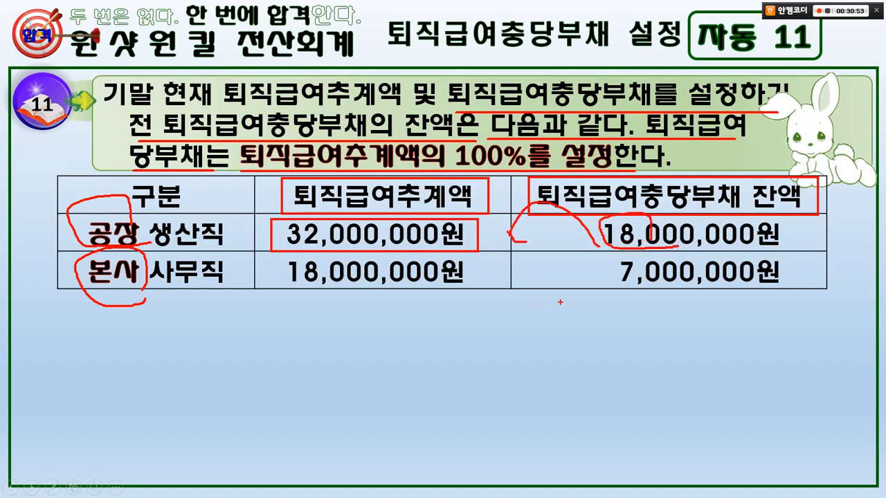
mouse_move(558, 302)
mouse_down()
mouse_move(553, 331)
mouse_move(594, 318)
mouse_move(585, 334)
mouse_up()
mouse_move(606, 317)
mouse_down()
mouse_move(632, 318)
mouse_move(623, 332)
mouse_up()
drag(642, 322, 668, 320)
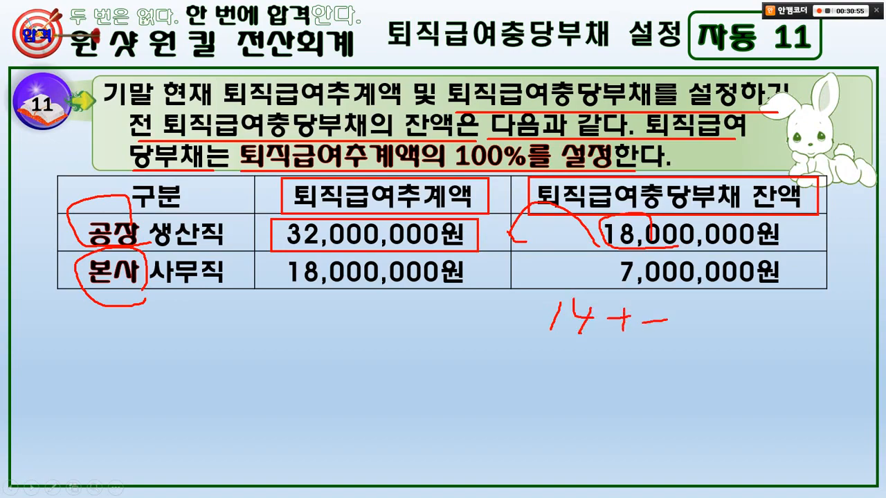
Mark the 본사 사무직 figures, write their difference as 11, clear the annotations, and reveal the slide's solution steps.
mouse_move(432, 317)
mouse_down()
mouse_move(299, 317)
mouse_move(384, 305)
mouse_move(363, 326)
mouse_up()
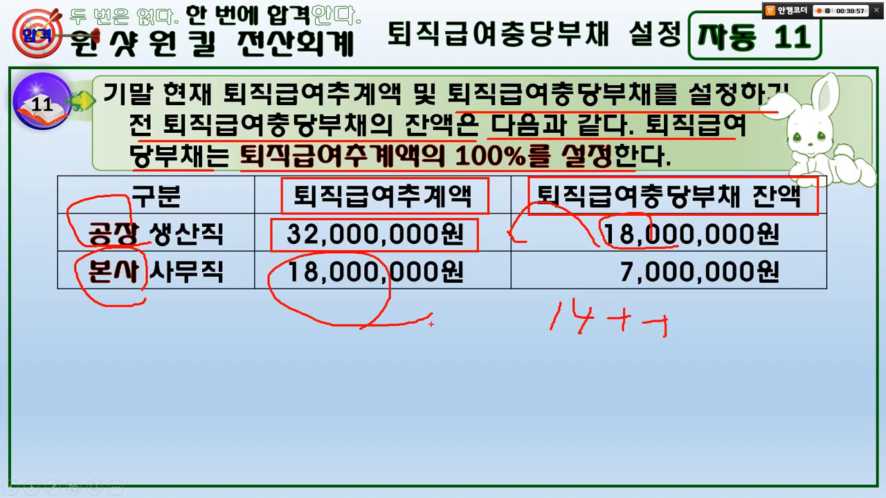
mouse_move(609, 282)
mouse_down()
mouse_move(487, 258)
mouse_move(493, 285)
mouse_up()
drag(543, 338, 542, 373)
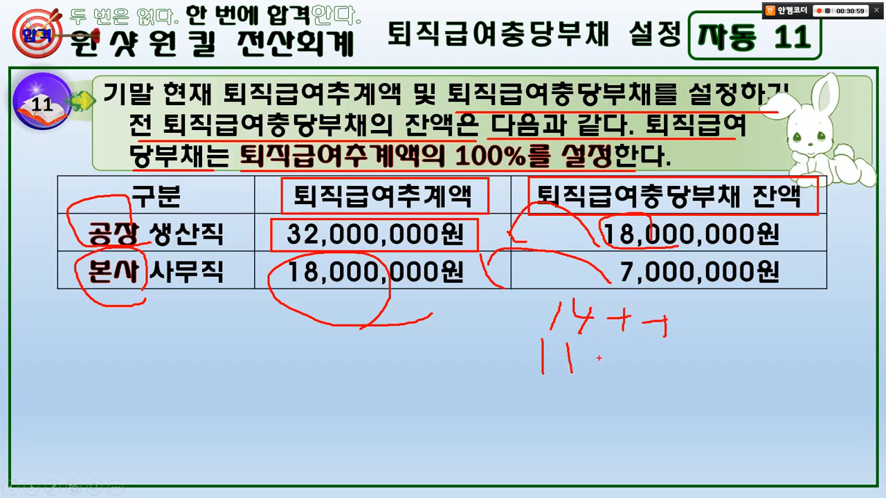
drag(598, 358, 622, 358)
mouse_move(621, 347)
mouse_down()
mouse_move(621, 370)
mouse_move(664, 376)
mouse_up()
key(Escape)
key(space)
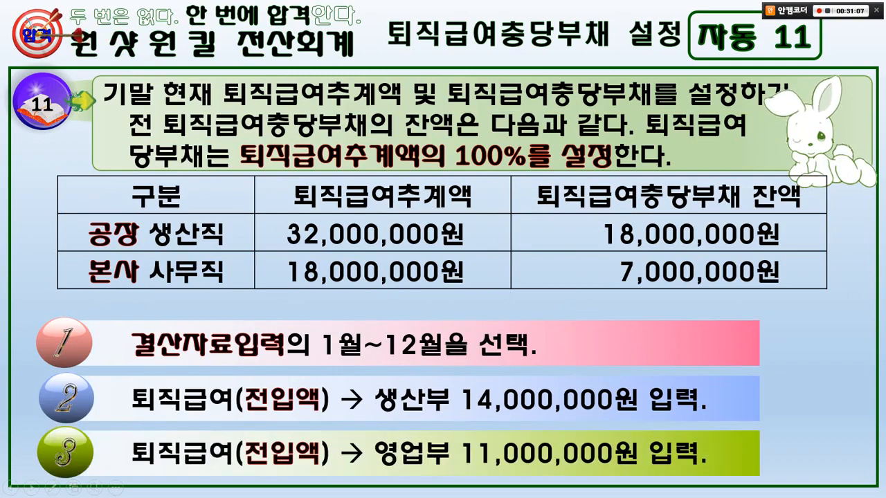
Switch to KcLep's 결산자료입력, find 퇴직, and set the closing amount of 퇴직급여(전입액) (code 0806) to 11,000,000.
key(alt+Tab)
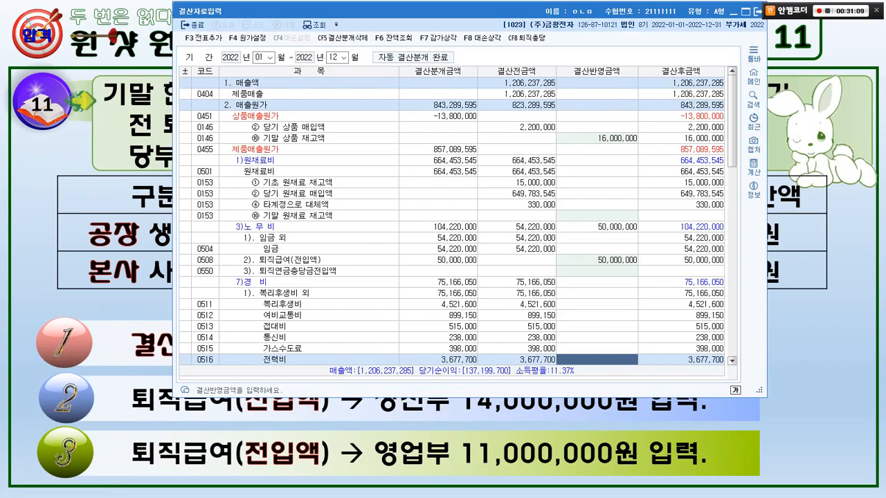
key(ctrl+f)
key(Return)
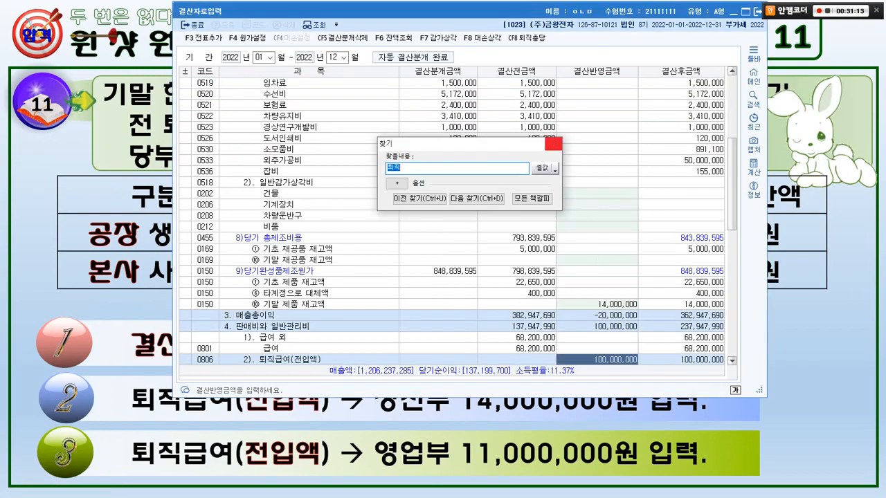
click(554, 144)
drag(247, 351, 334, 370)
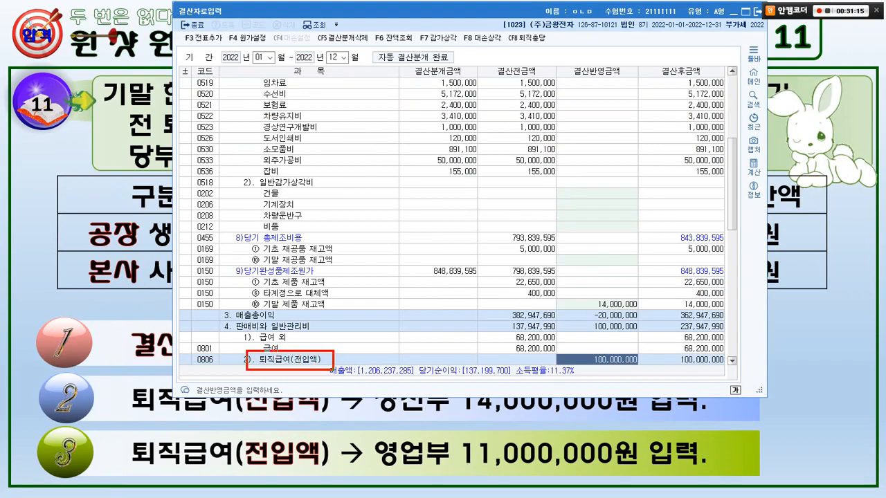
mouse_move(224, 368)
mouse_down()
mouse_move(191, 360)
mouse_move(211, 352)
mouse_up()
mouse_move(138, 288)
mouse_down()
mouse_move(114, 303)
mouse_move(118, 266)
mouse_up()
key(Escape)
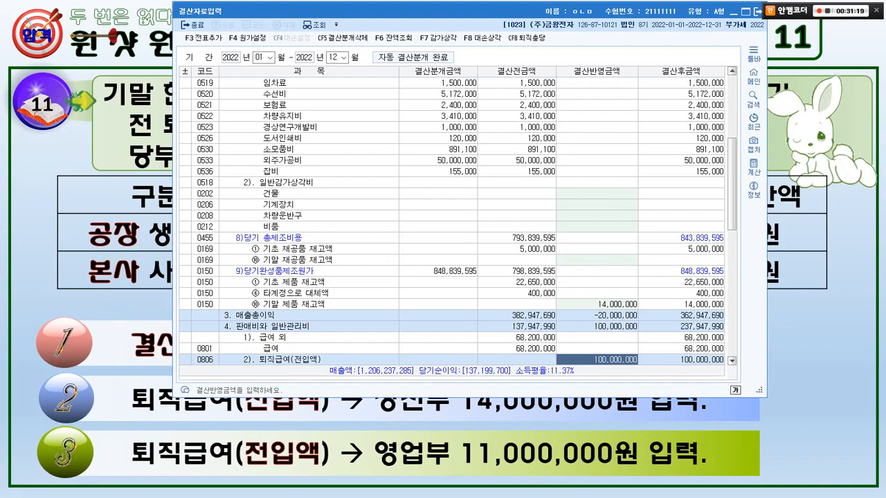
click(145, 296)
key(alt+Tab)
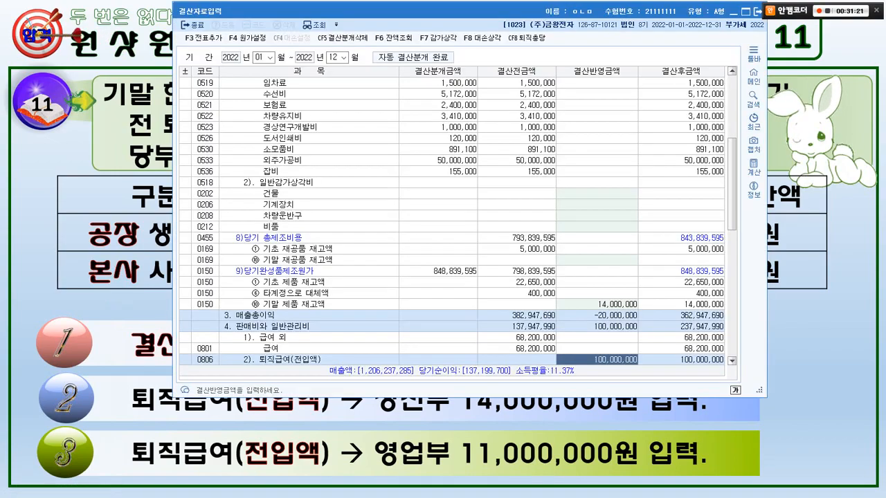
text(11,000,000)
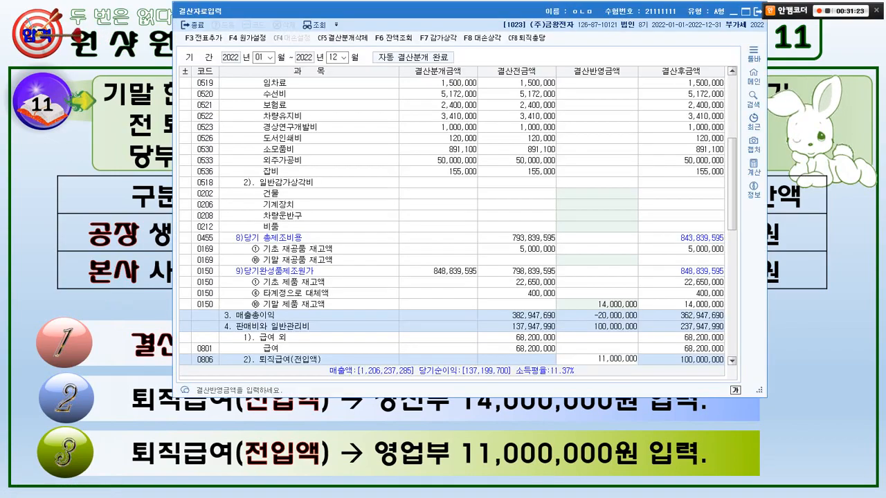
key(Return)
Find the 퇴직급여(전입액) row with code 0508 by searching for 퇴직 and set its closing amount to 14,000,000.
key(ctrl+f)
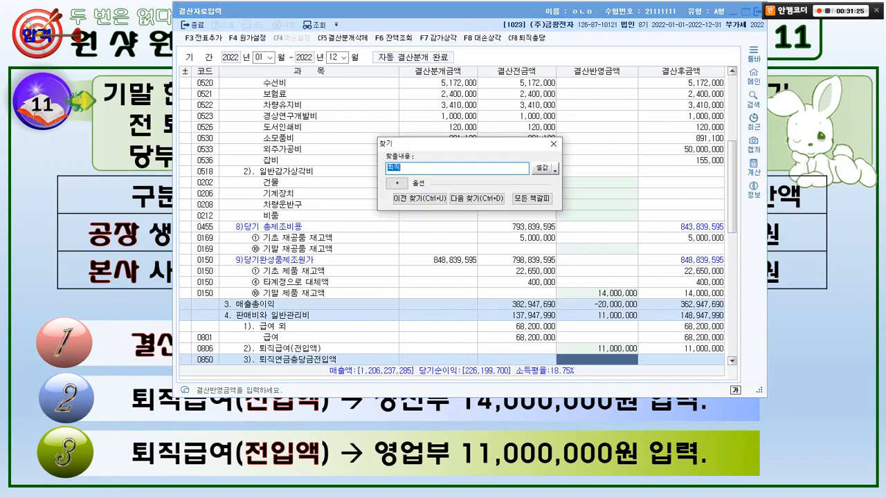
key(Return)
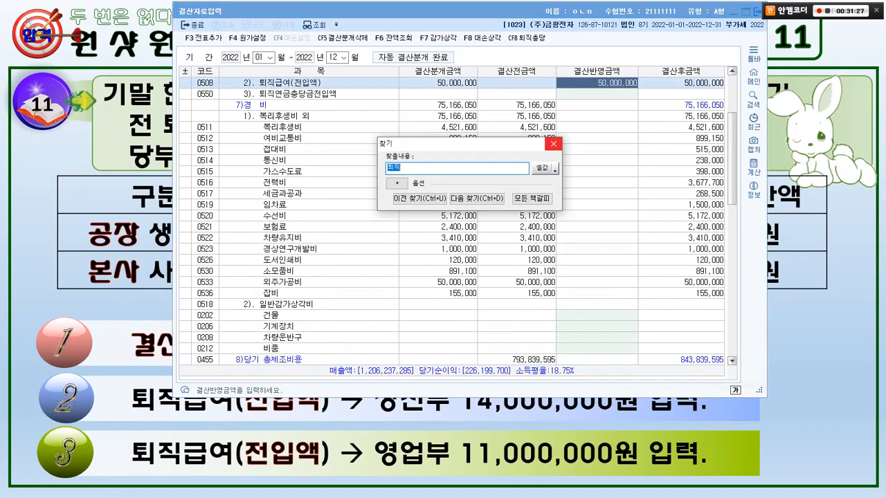
key(Escape)
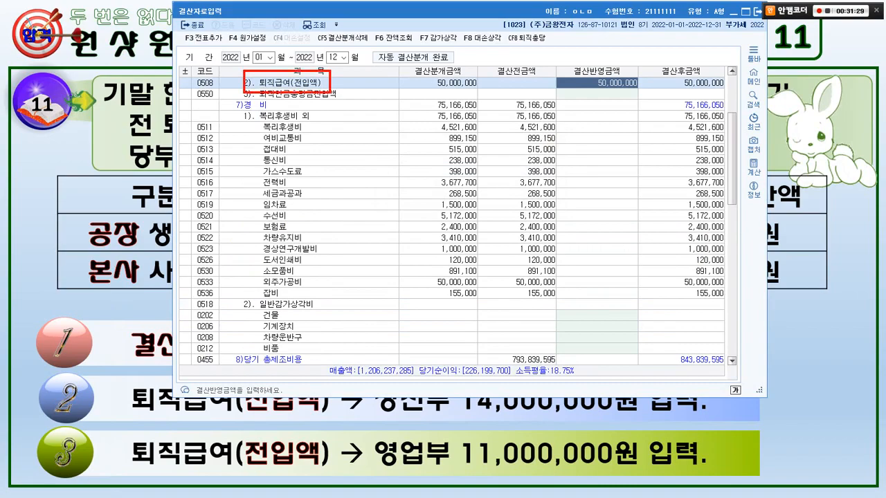
key(alt+Tab)
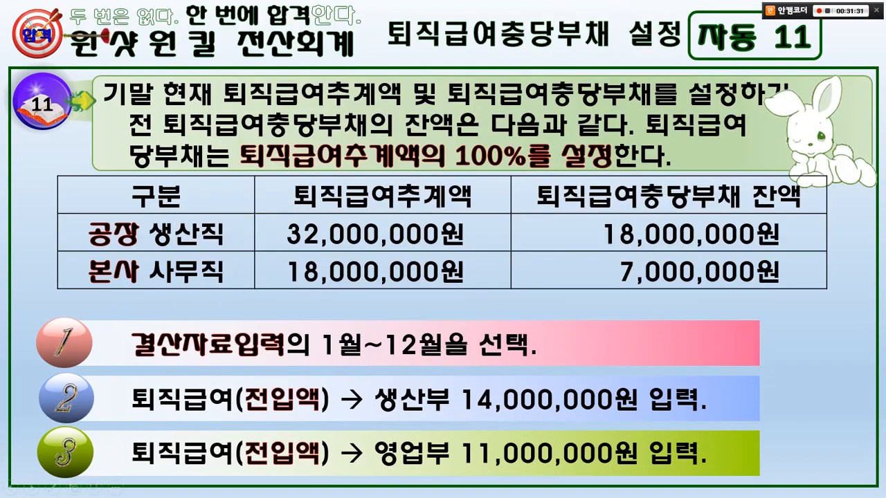
key(alt+Tab)
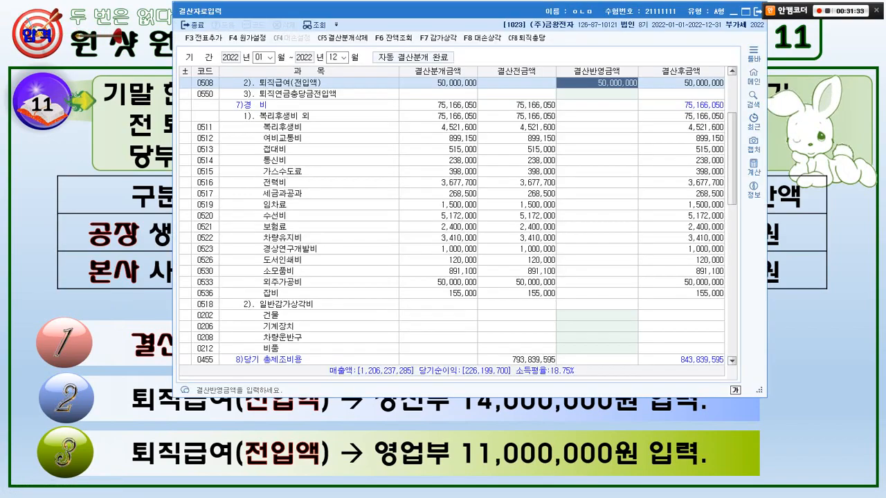
text(14000000)
key(Return)
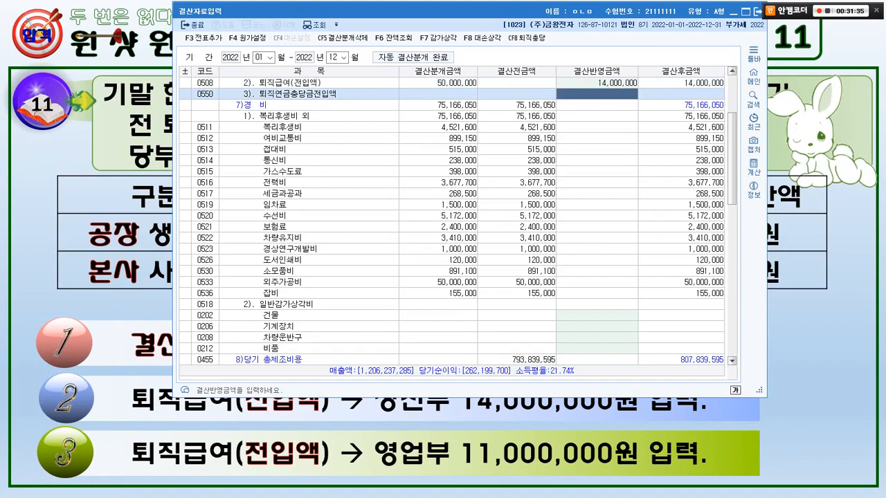
Add the closing entries from 결산자료입력 to the general vouchers (일반전표) and accept the confirmation.
key(F3)
key(Return)
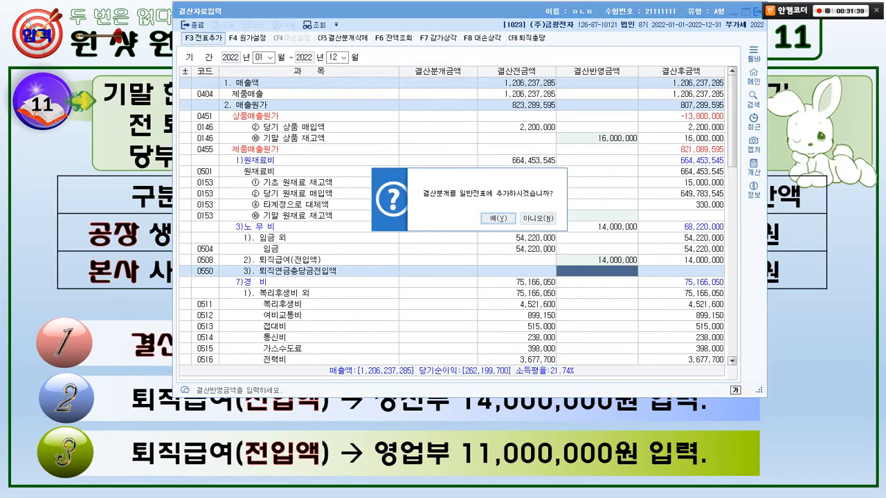
key(Return)
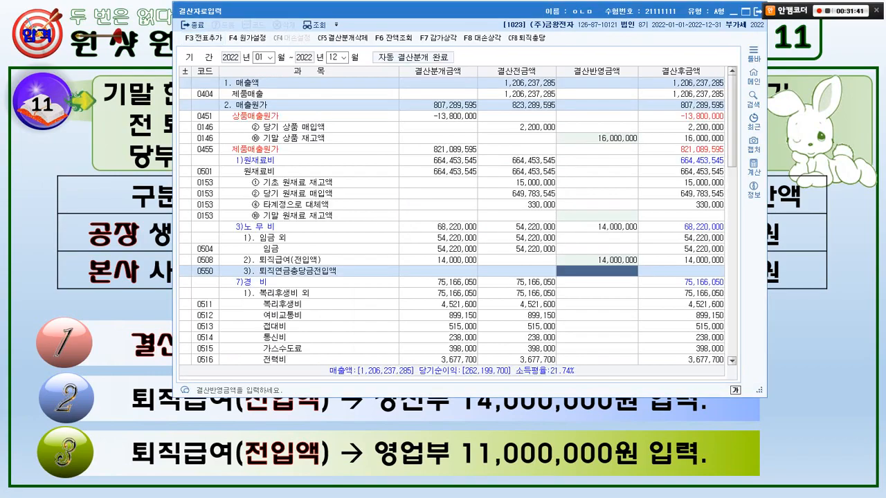
Switch to the slide show's exercise 12, underline the problem text, and circle the 100% provision rate.
key(alt+Tab)
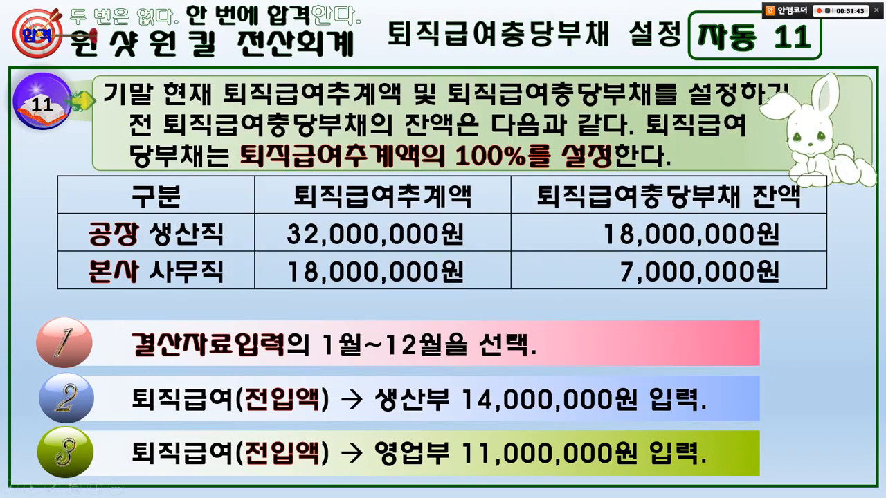
key(Right)
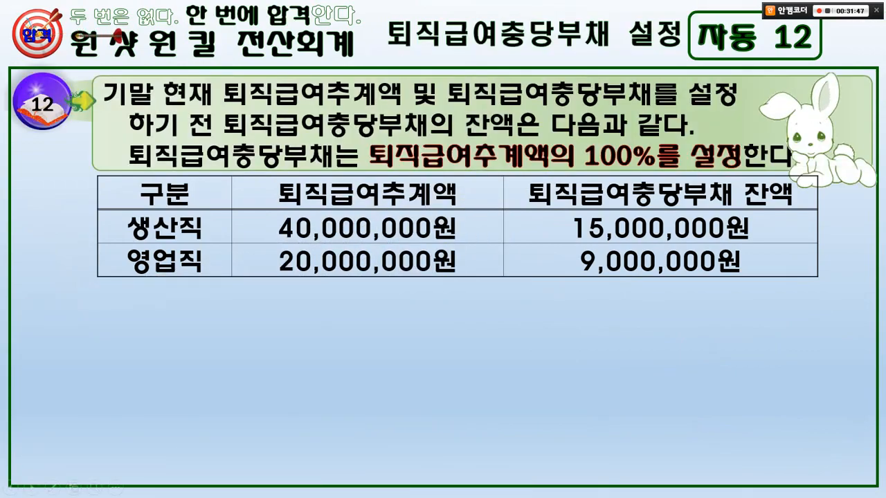
drag(116, 108, 725, 108)
drag(137, 143, 685, 138)
drag(136, 163, 565, 168)
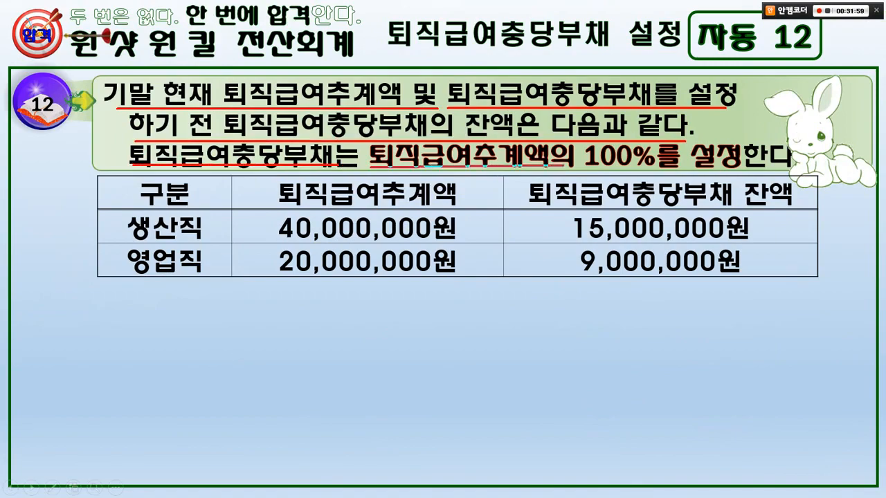
drag(629, 176, 647, 161)
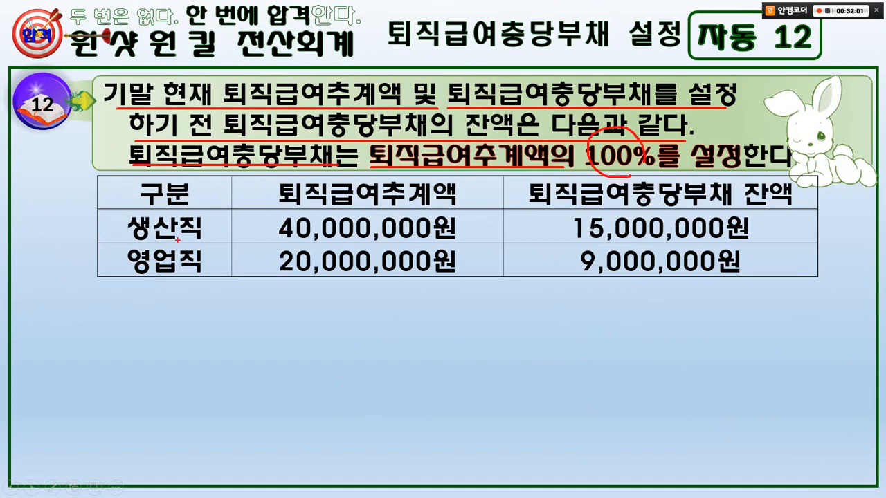
Box the 생산직 and 영업직 labels and the 추계액 heading, then mark the 생산직 figures with an arrow between them.
drag(117, 215, 217, 238)
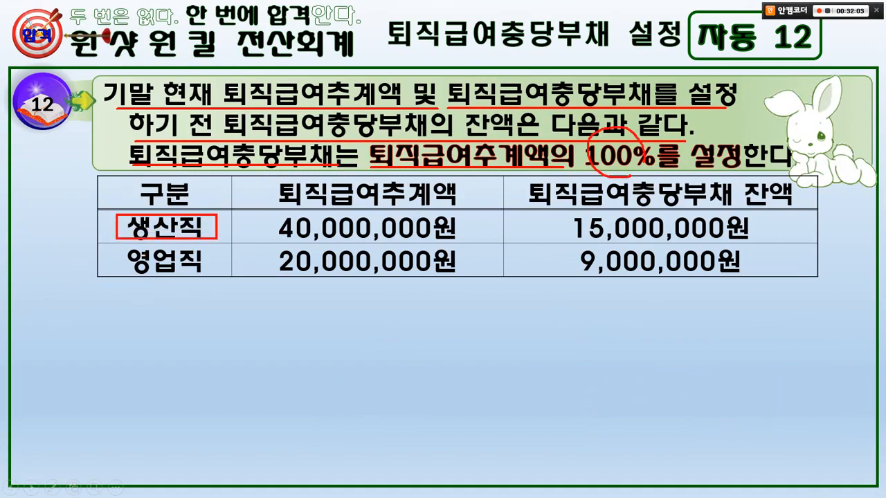
drag(117, 246, 212, 279)
mouse_move(269, 179)
mouse_down()
mouse_move(316, 197)
mouse_move(465, 210)
mouse_up()
drag(260, 215, 459, 244)
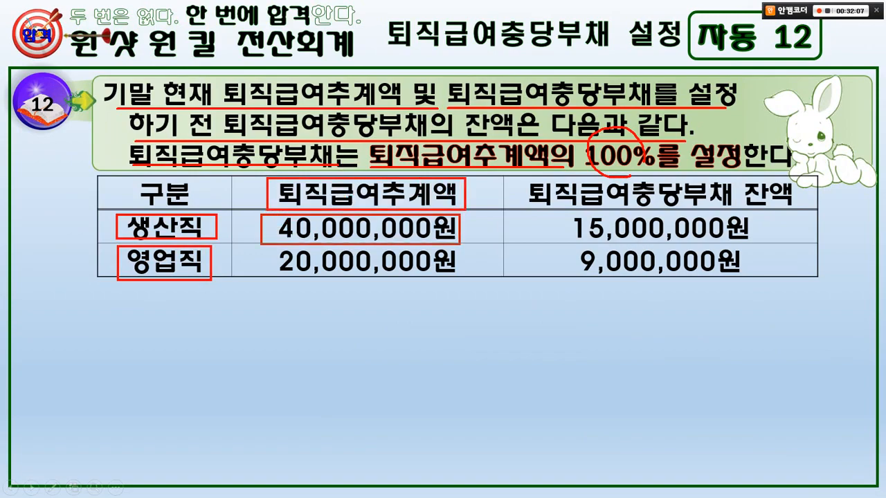
drag(554, 211, 774, 252)
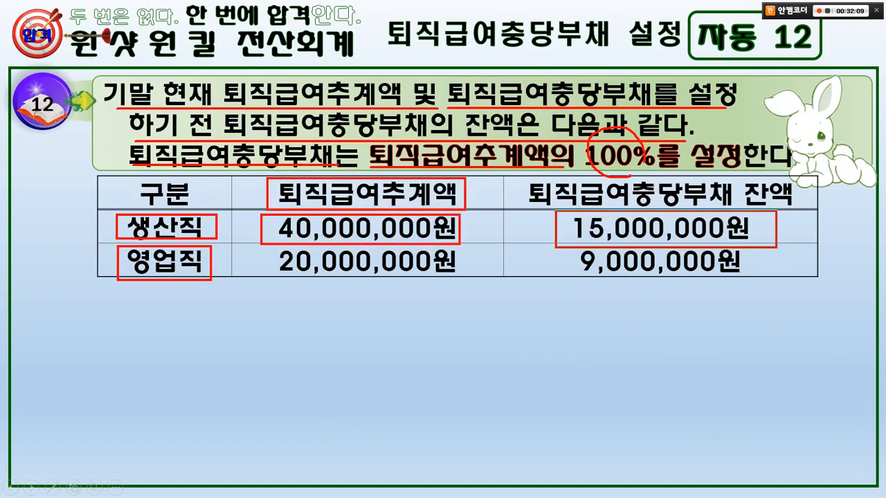
mouse_move(566, 236)
mouse_down()
mouse_move(511, 210)
mouse_move(491, 220)
mouse_move(505, 217)
mouse_up()
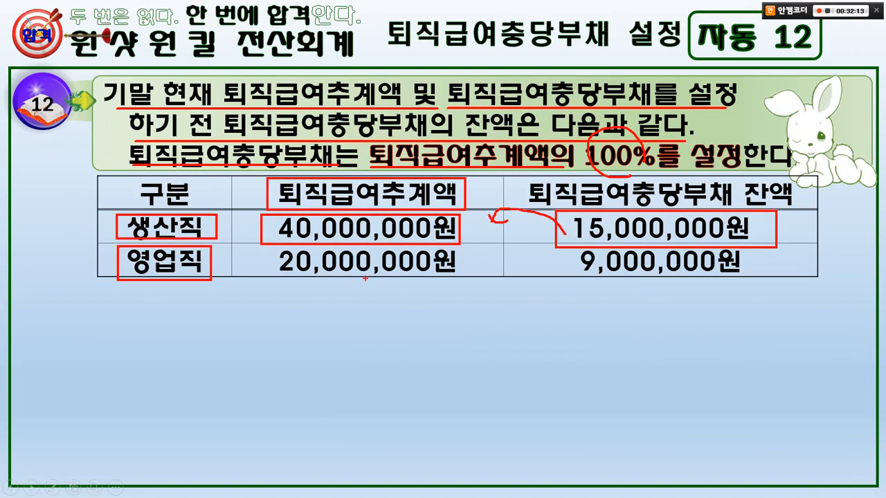
Mark the 영업직 추계액 and 충당부채 잔액 figures, clear the annotations, and reveal the slide's solution steps.
mouse_move(267, 242)
mouse_down()
mouse_move(440, 277)
mouse_move(268, 243)
mouse_up()
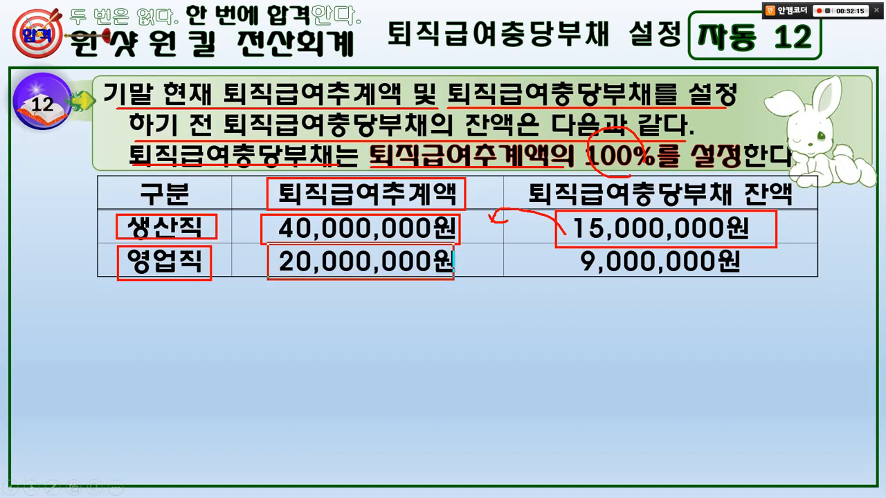
mouse_move(575, 272)
mouse_down()
mouse_move(580, 285)
mouse_move(626, 280)
mouse_move(609, 268)
mouse_move(488, 263)
mouse_move(511, 268)
mouse_up()
key(e)
key(Right)
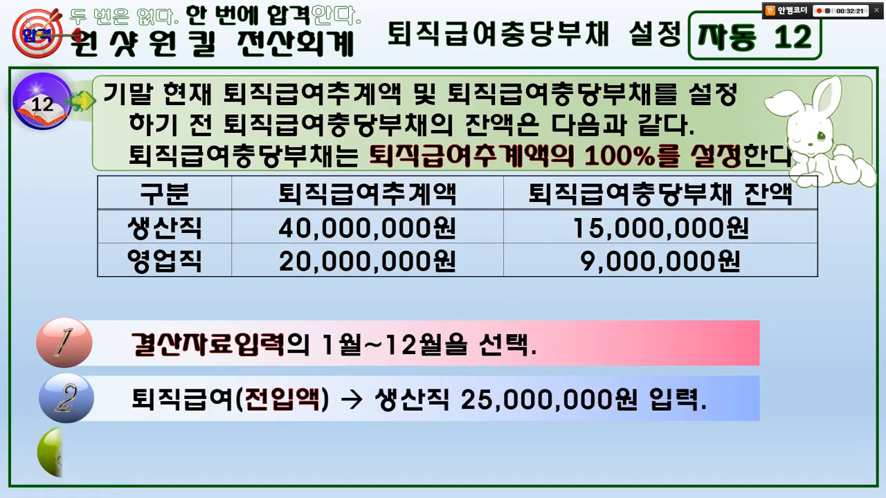
Switch to KcLep's 결산자료입력, find 퇴직, and mark the 퇴직급여(전입액) row's code 0508 as the 생산직 account, then clear the marks.
key(alt+Tab)
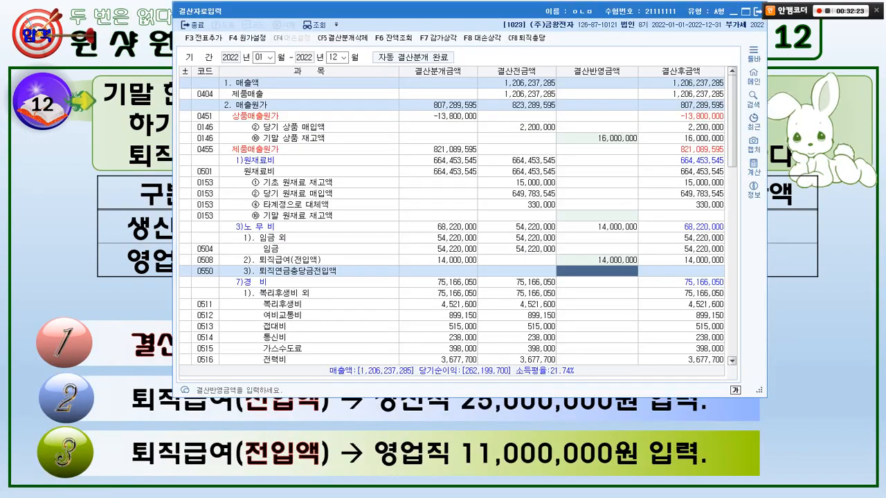
click(452, 171)
key(ctrl+f)
text(퇴직)
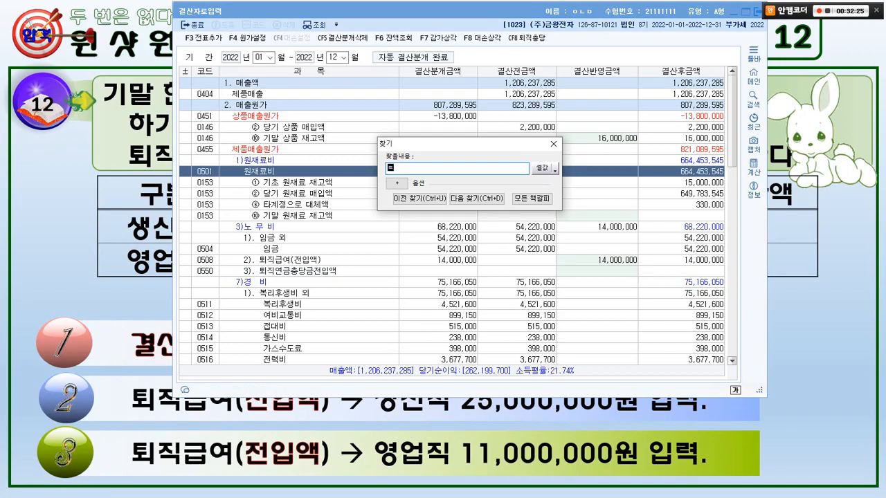
key(Return)
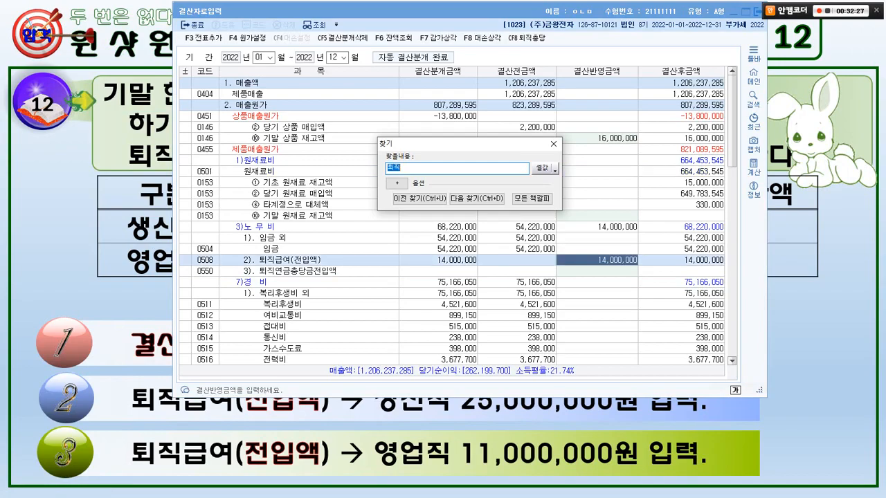
key(Escape)
drag(257, 249, 323, 265)
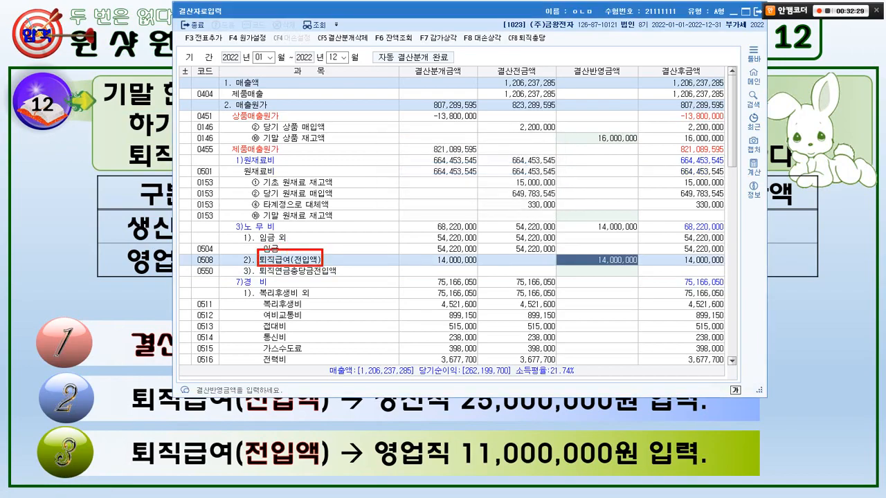
mouse_move(240, 268)
mouse_down()
mouse_move(201, 270)
mouse_move(213, 257)
mouse_up()
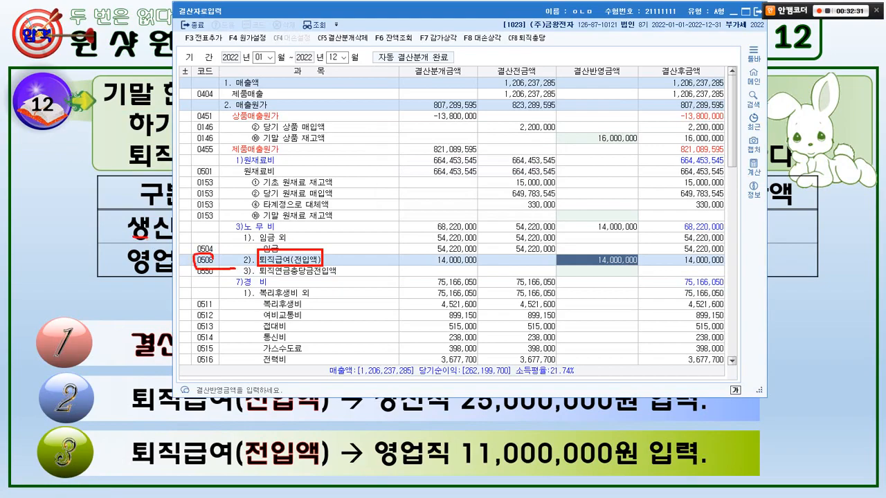
drag(139, 222, 141, 233)
key(Escape)
Consult the slide's solution for 생산직 and set the closing amount of 퇴직급여(전입액) (code 0508) to 25,000,000.
key(alt+Tab)
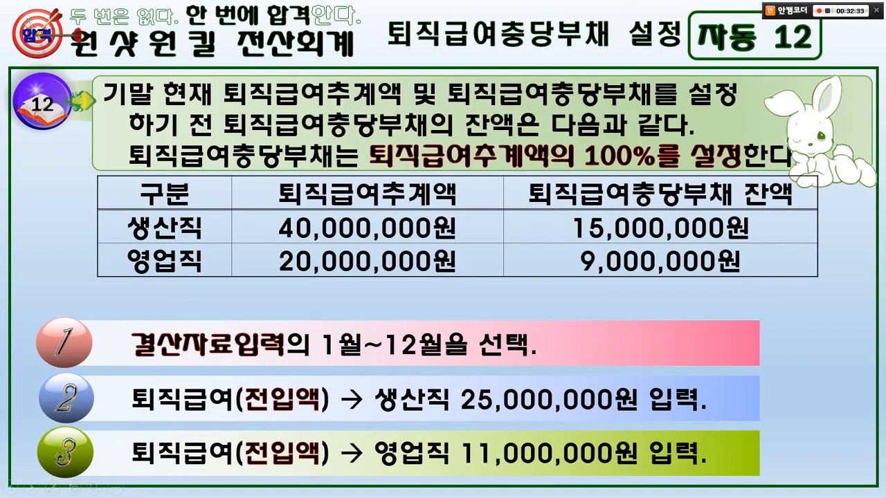
key(alt+Tab)
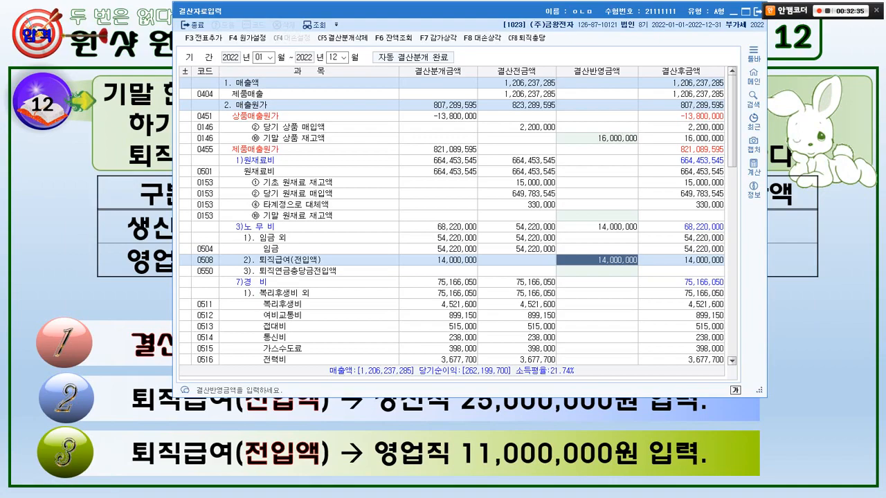
text(25000000)
key(Return)
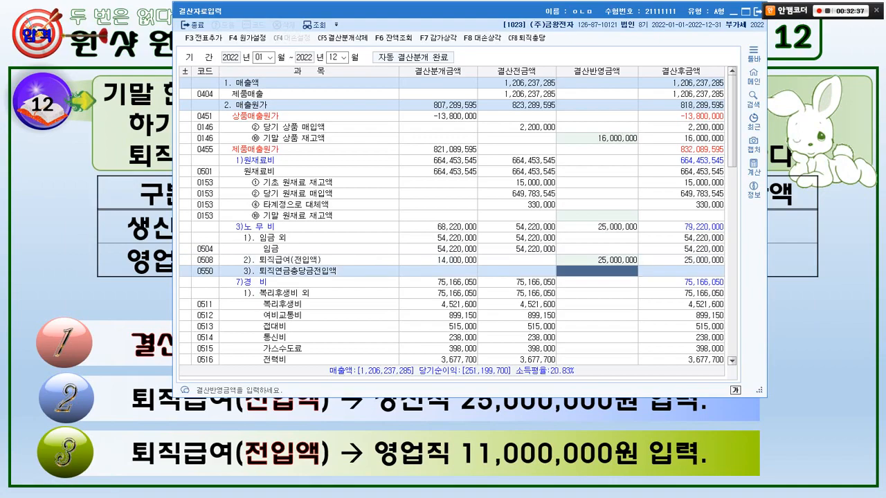
Find the next 퇴직 match, mark the 퇴직급여(전입액) row with code 0806 and its amount, and clear the marks.
key(ctrl+f)
key(Return)
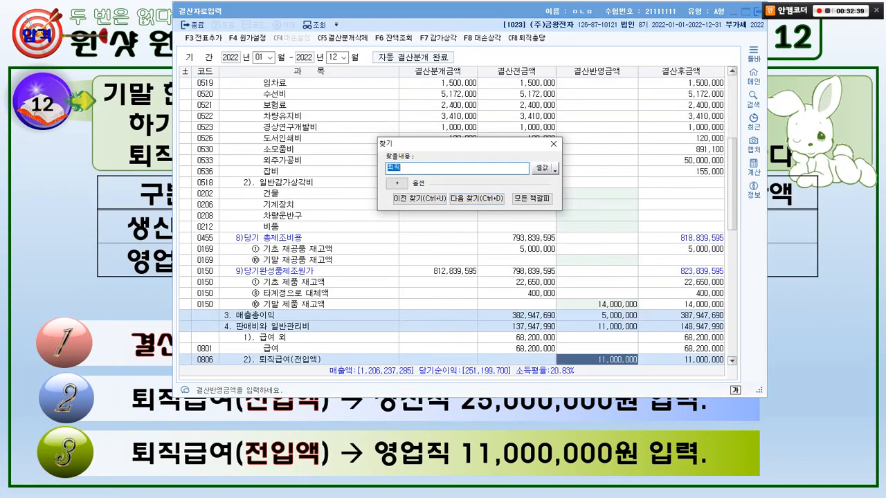
key(Escape)
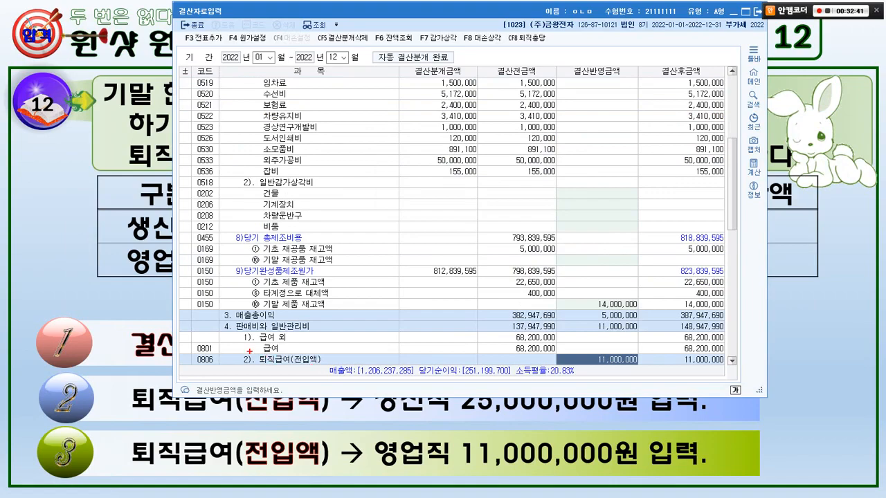
mouse_move(242, 349)
mouse_down()
mouse_move(544, 378)
mouse_move(608, 372)
mouse_up()
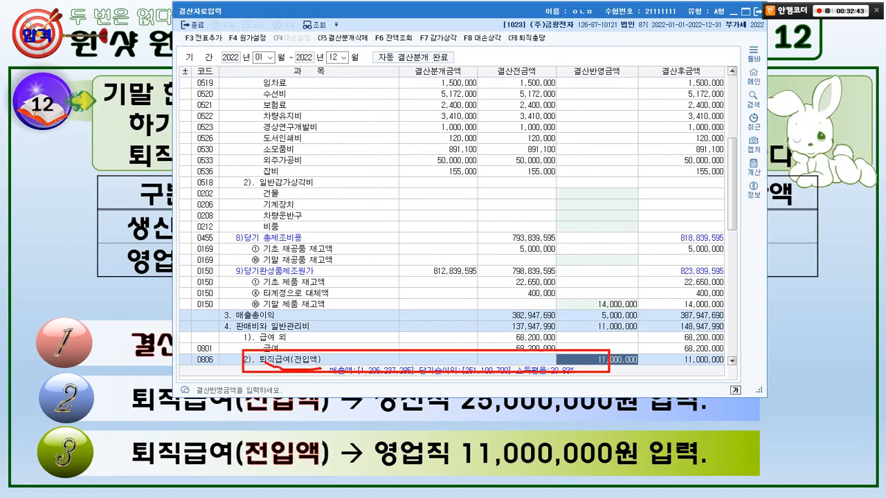
drag(266, 359, 320, 356)
mouse_move(207, 372)
mouse_down()
mouse_move(194, 369)
mouse_move(214, 359)
mouse_up()
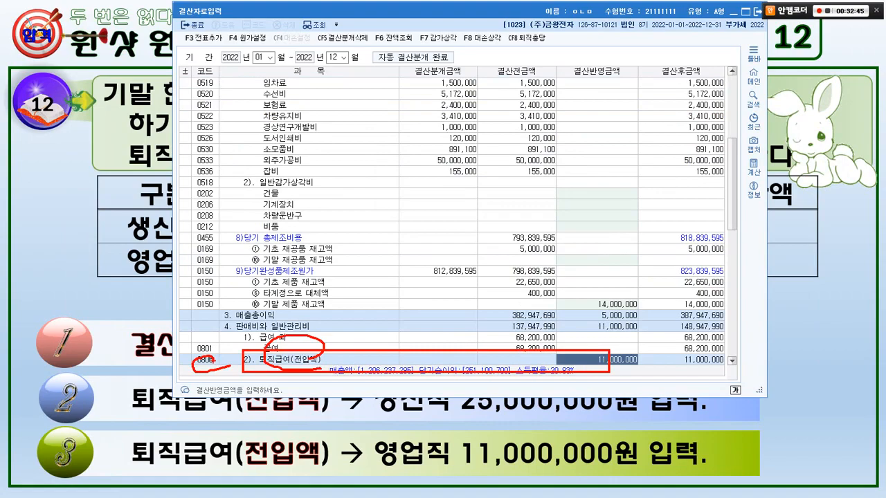
key(Escape)
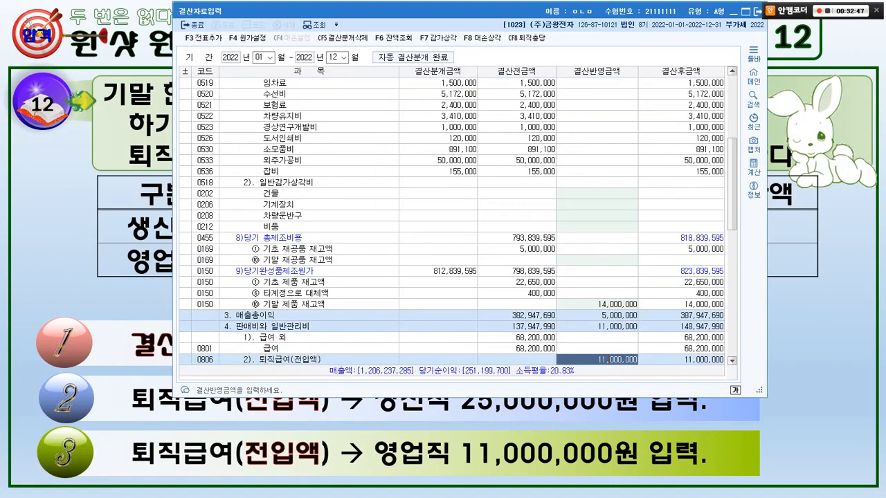
Compare the slide's 생산직 and 영업직 solution amounts with 결산자료입력, finding 퇴직 again to review the 퇴직급여(전입액) row with code 0508.
key(alt+Tab)
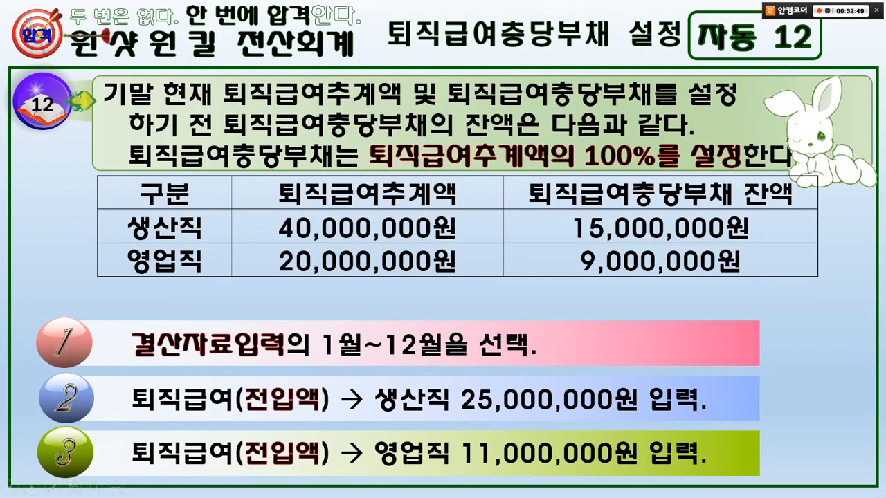
key(alt+Tab)
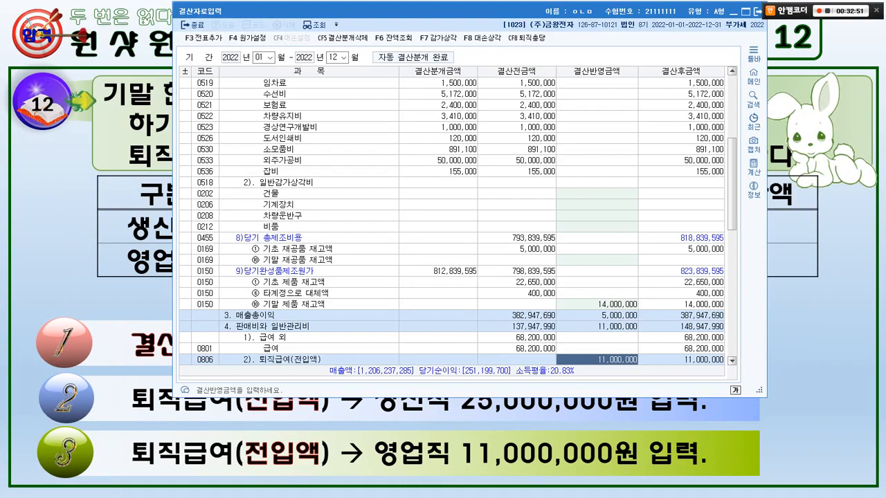
key(ctrl+f)
key(Return)
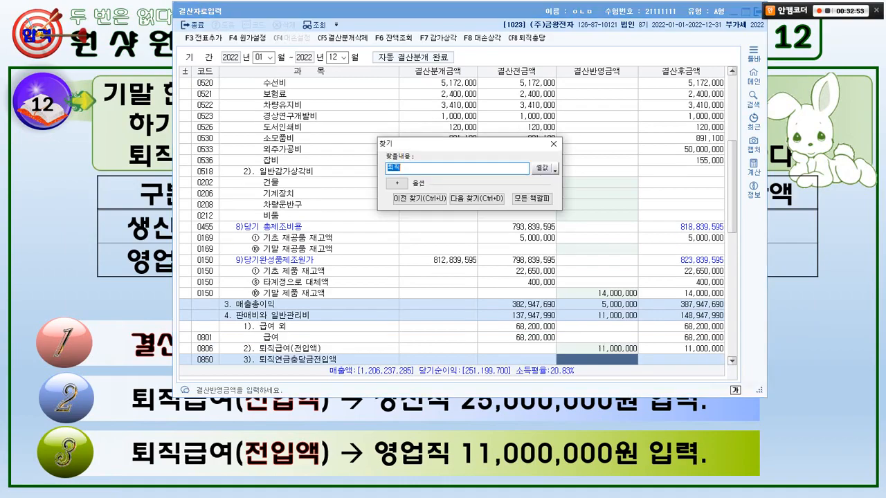
key(Return)
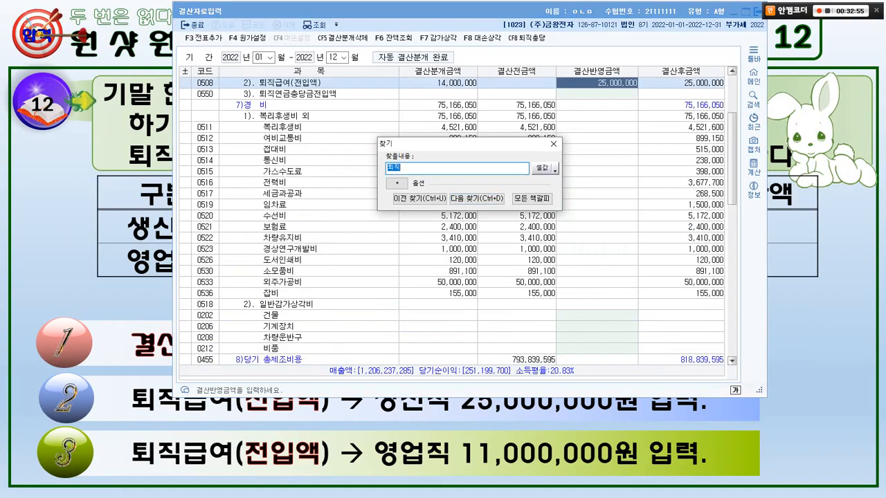
key(Escape)
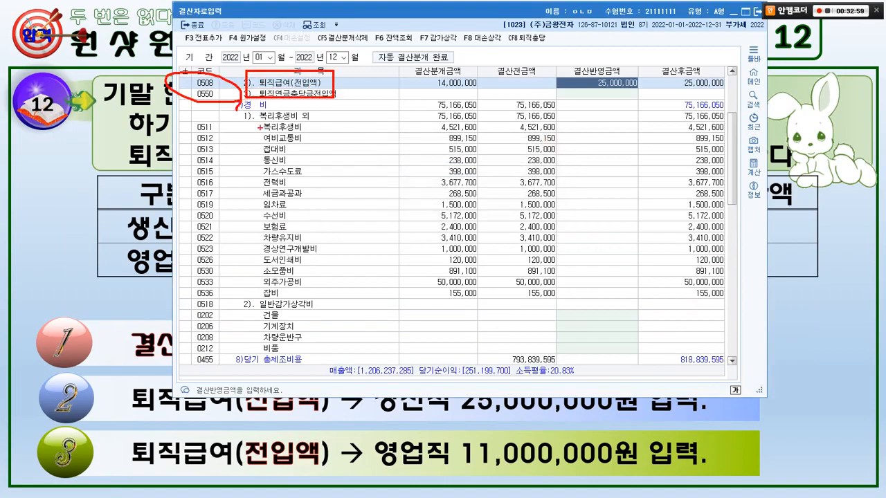
key(alt+Tab)
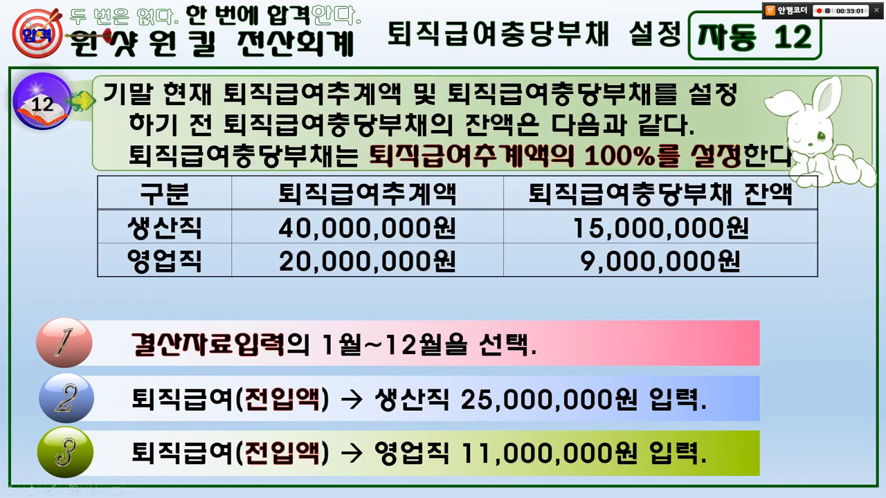
key(alt+Tab)
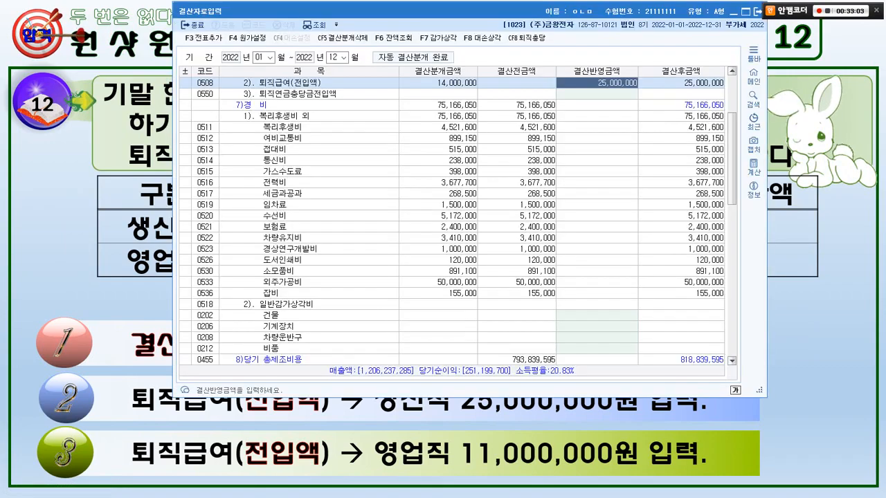
Add the closing entries to the general journal, agree to delete the existing closing entries, and switch back to the slide.
key(F3)
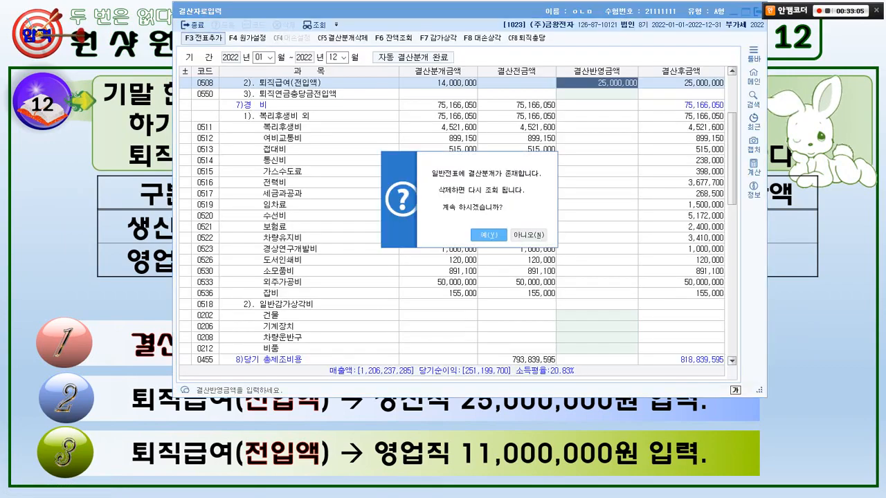
key(Return)
key(Return)
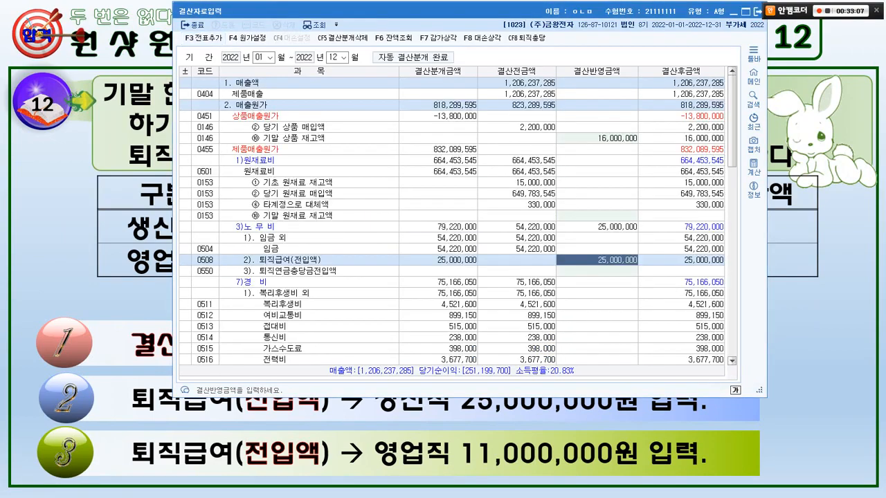
key(alt+Tab)
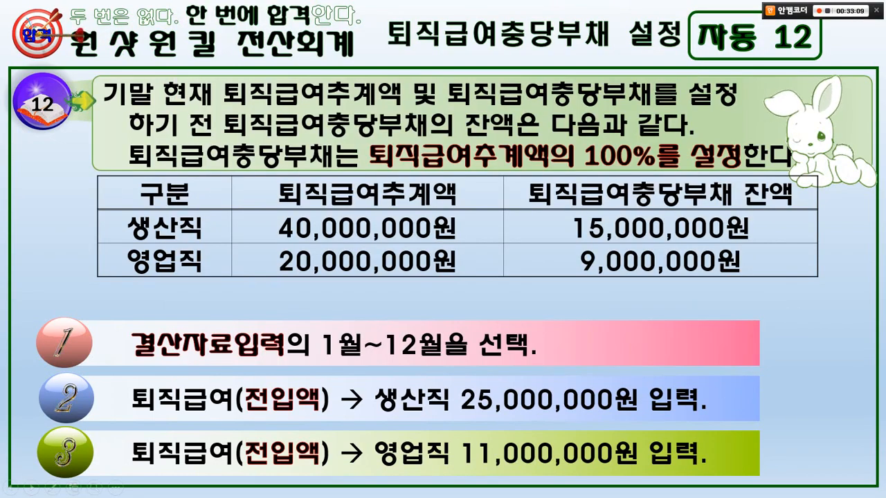
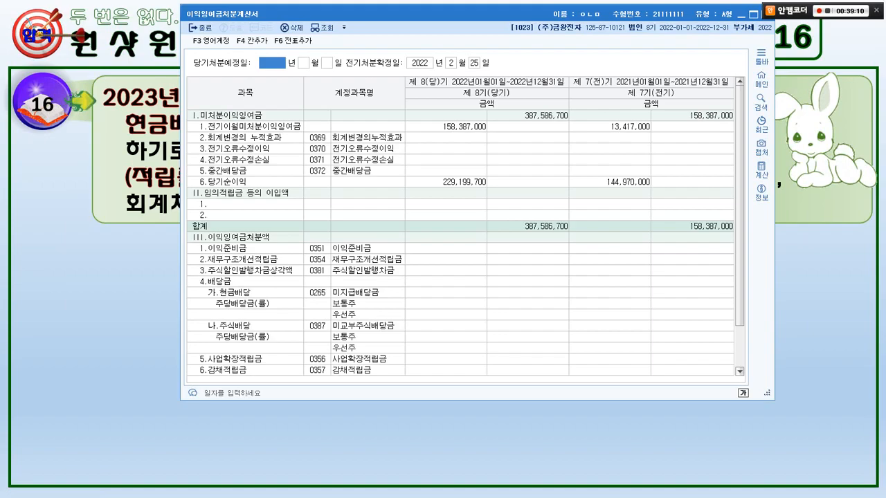
Set 당기처분예정일 in 이익잉여금처분계산서 to 2023년 2월 15일, consulting the problem slide for the date.
text(323)
key(alt+Tab)
key(alt+Tab)
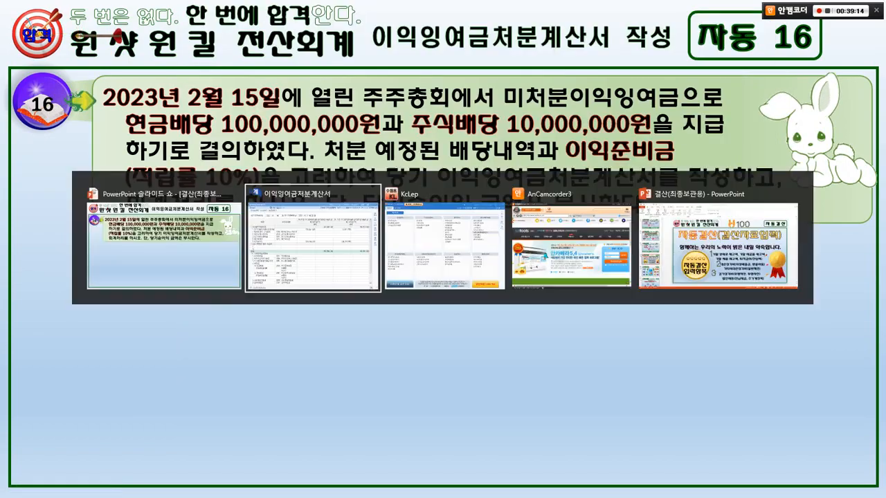
text(2)
key(alt+Tab)
key(alt+Tab)
text(15)
key(Return)
key(Return)
key(Return)
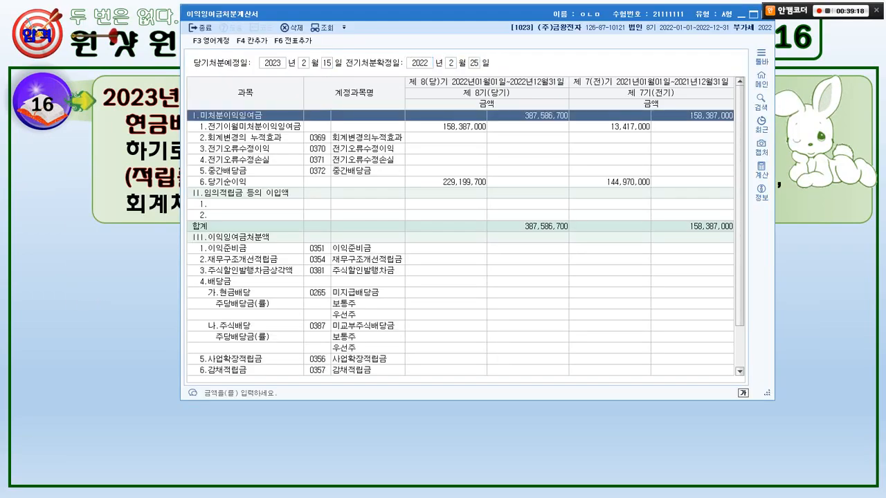
Consult the slide for the cash dividend, find the 현금배당 row, and set its current-period amount to 100,000,000.
key(alt+Tab)
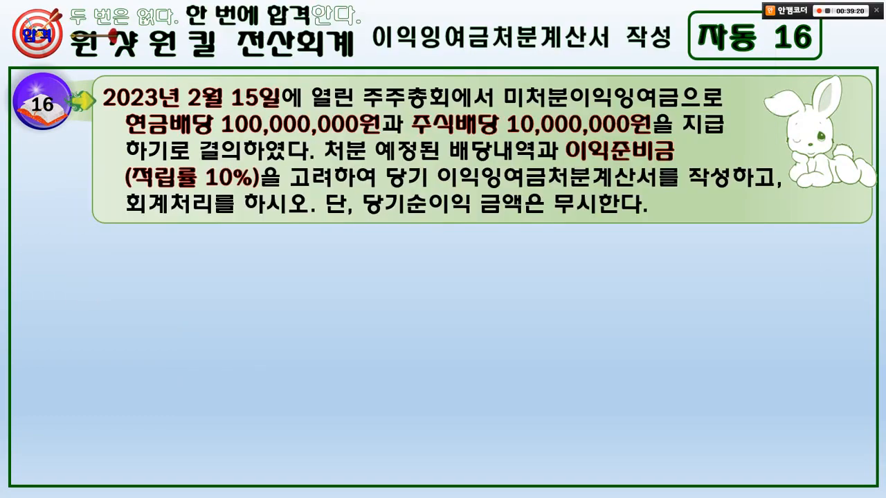
drag(121, 108, 384, 150)
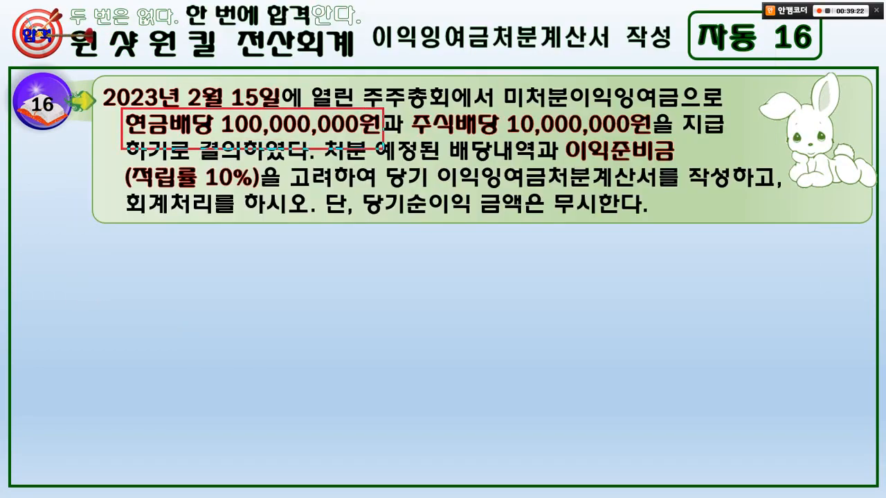
key(Escape)
key(alt+Tab)
click(416, 160)
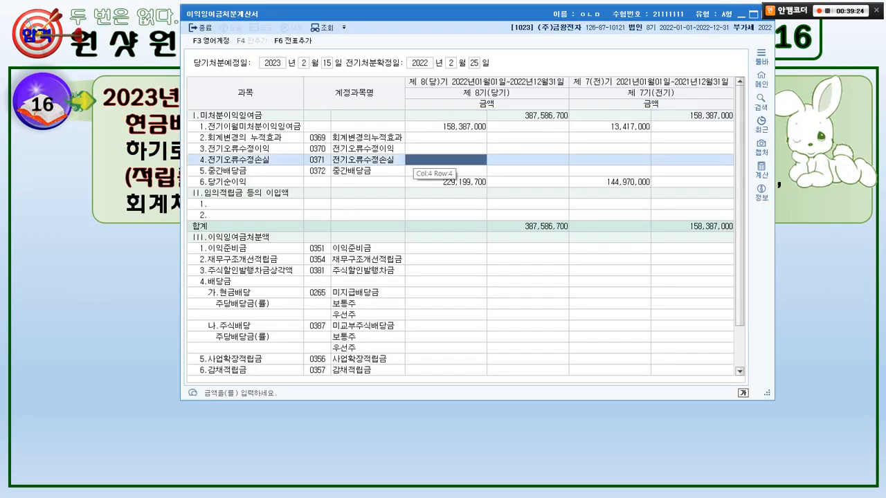
key(ctrl+f)
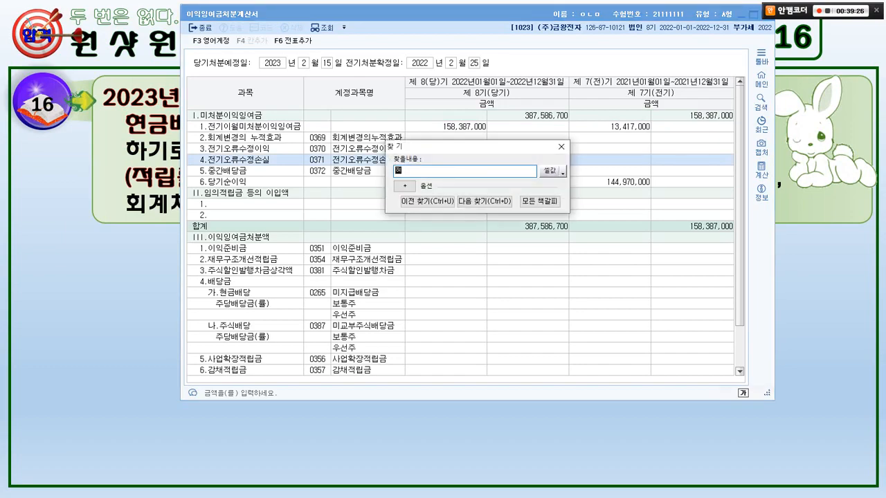
text(현금배당)
key(Return)
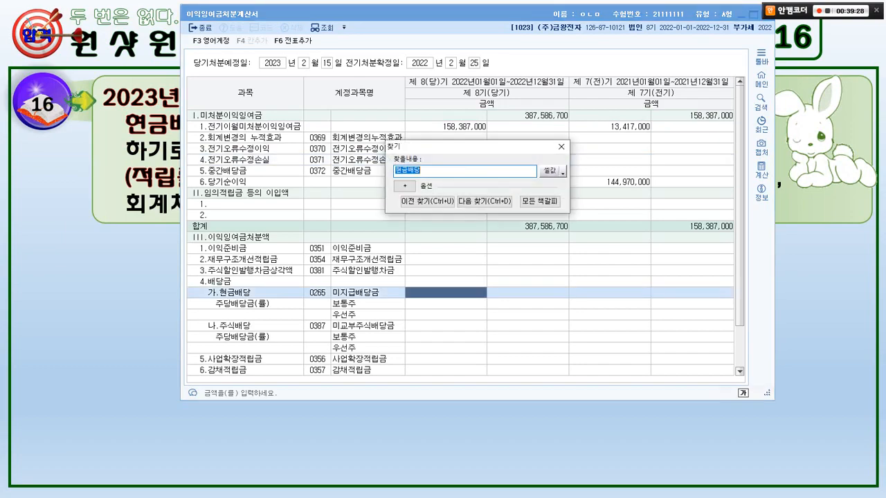
click(562, 146)
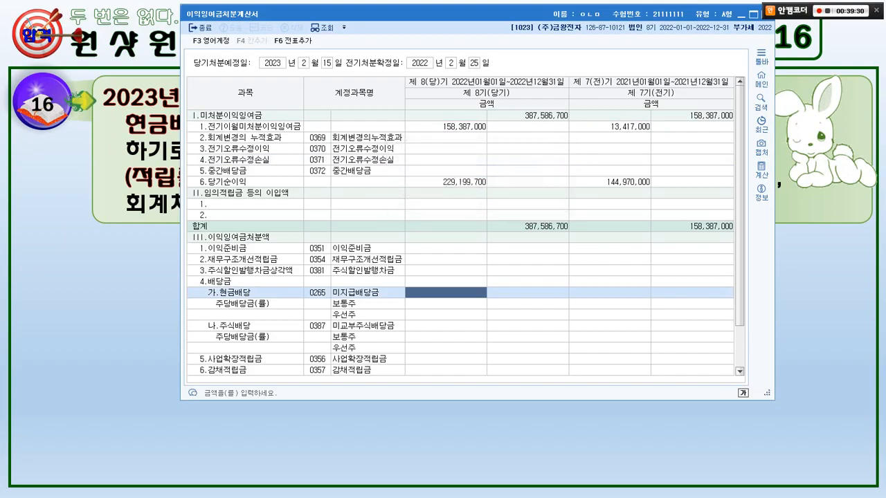
key(alt+Tab)
Consult the slide for the stock dividend, find the 주식배당 row, and set its current-period amount to 10,000,000.
key(alt+Tab)
text(100000000)
key(Return)
key(alt+Tab)
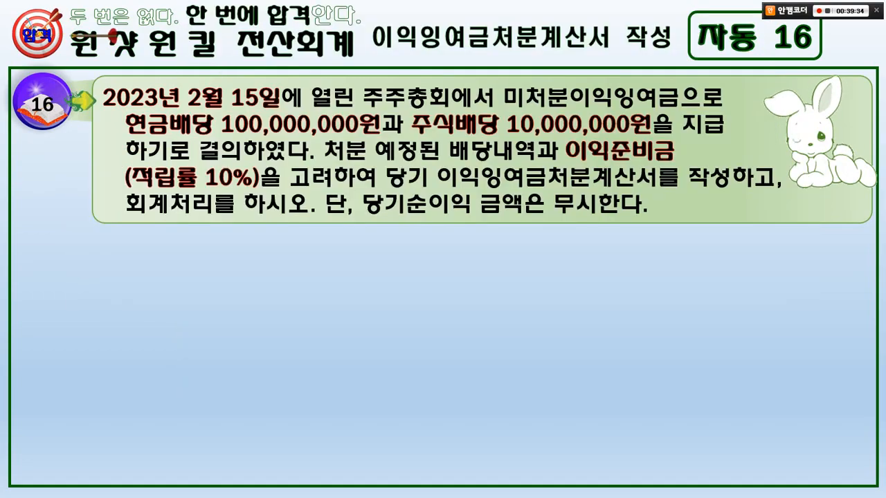
key(alt+Tab)
key(ctrl+f)
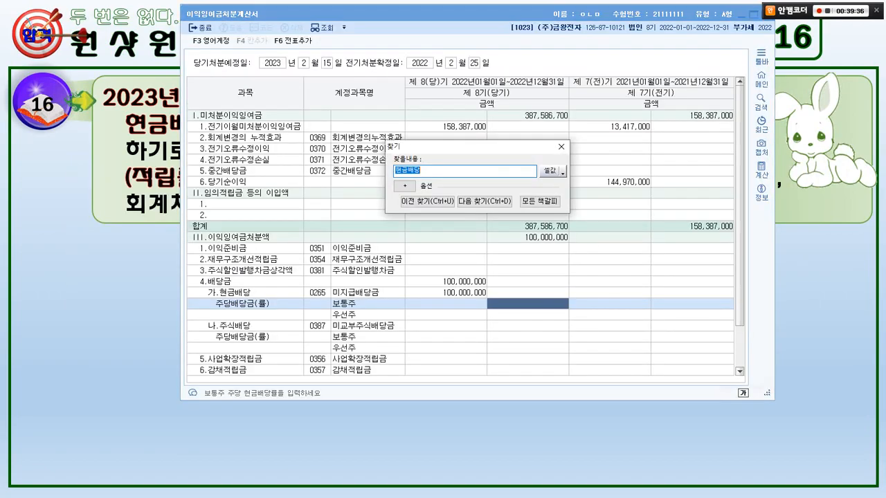
text(주식배당)
key(Return)
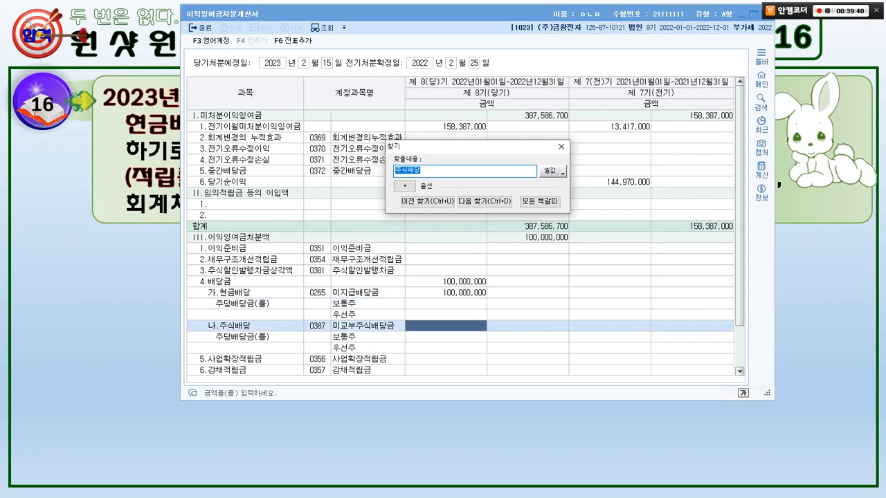
click(561, 147)
key(alt+Tab)
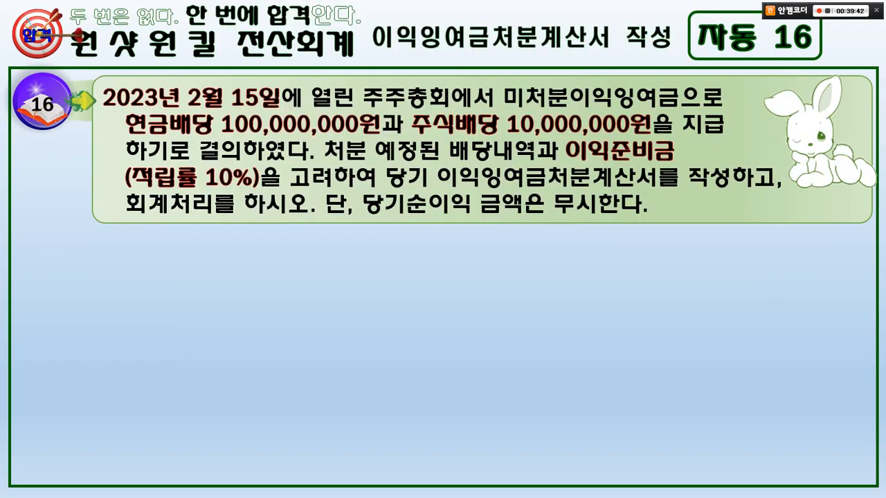
key(alt+Tab)
text(1)
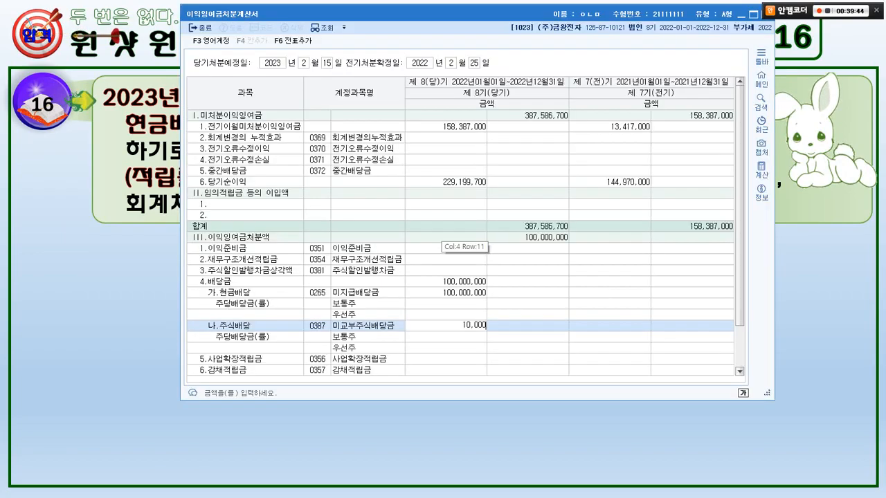
text(0,000,000)
key(Return)
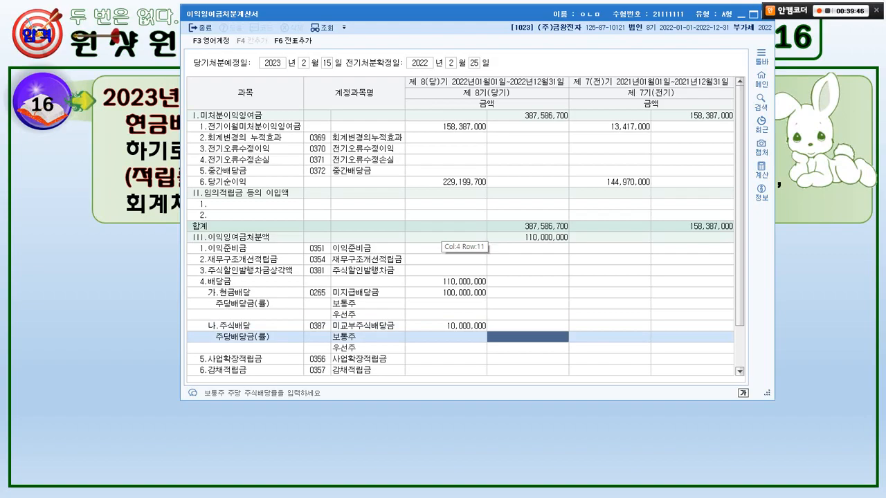
Mark 이익준비금, the 적립률 10%, and the cash dividend on the slide, cross out the stock dividend, clear the marks, and return to the statement.
key(alt+Tab)
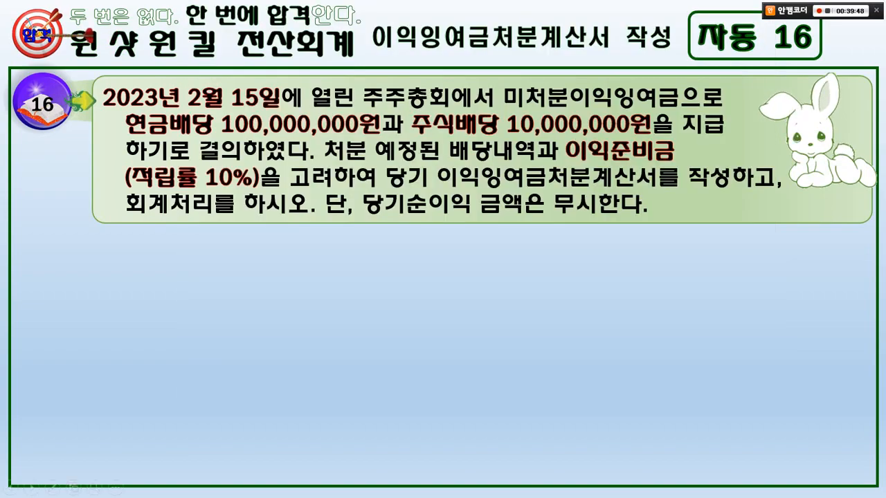
mouse_move(585, 168)
mouse_down()
mouse_move(573, 167)
mouse_move(604, 156)
mouse_up()
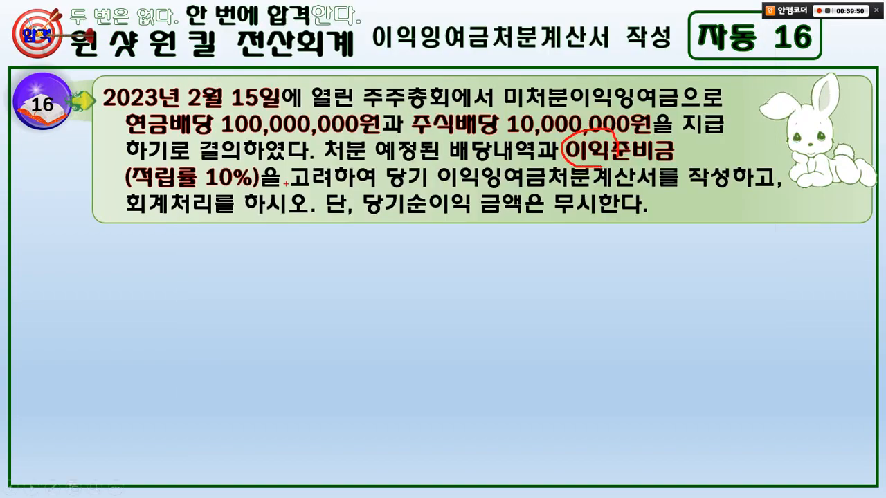
drag(115, 163, 255, 188)
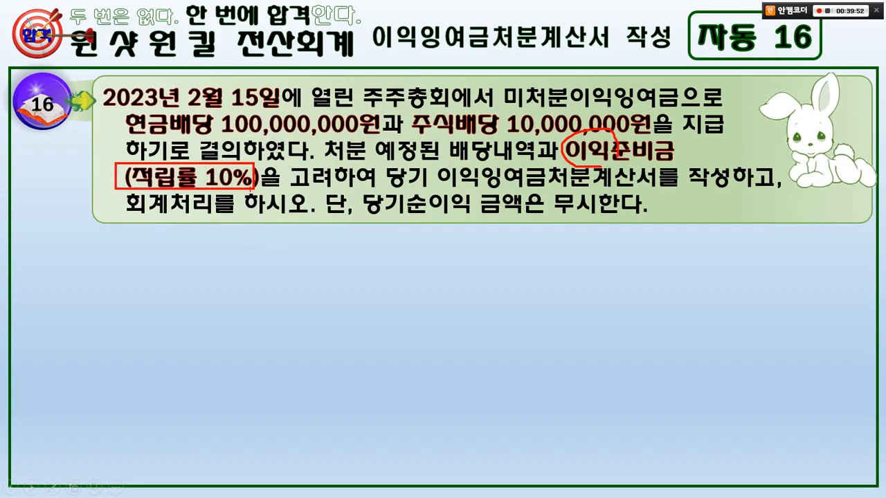
drag(108, 109, 375, 134)
mouse_move(511, 100)
mouse_down()
mouse_move(481, 138)
mouse_move(510, 146)
mouse_up()
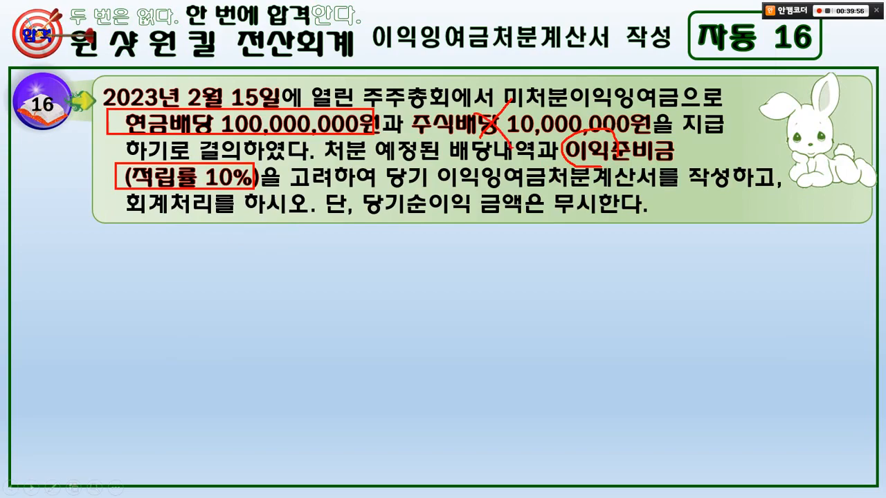
key(Escape)
key(alt+Tab)
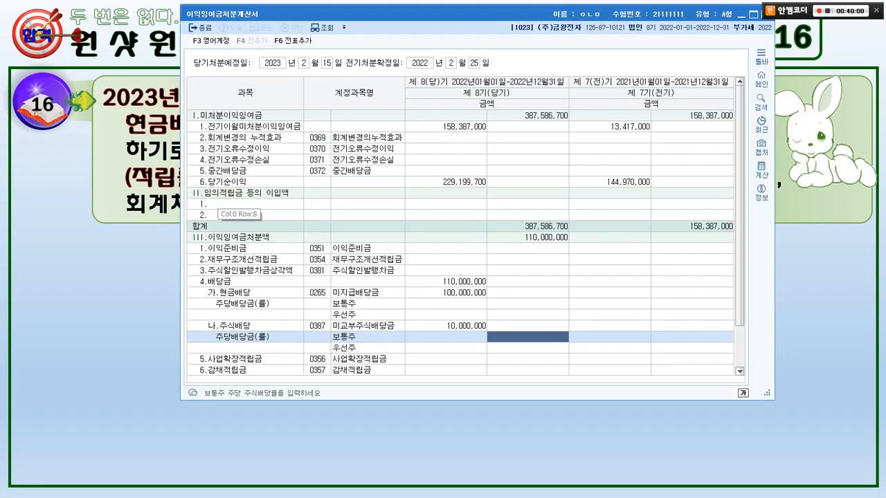
Find the 이익준비금 row and set its current-period amount to 10,000,000.
key(ctrl+f)
text(이익준비금)
key(Return)
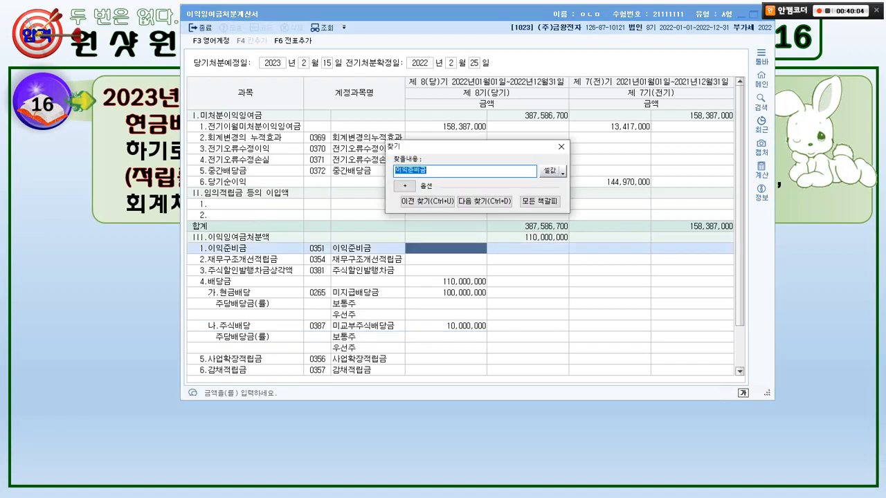
click(561, 147)
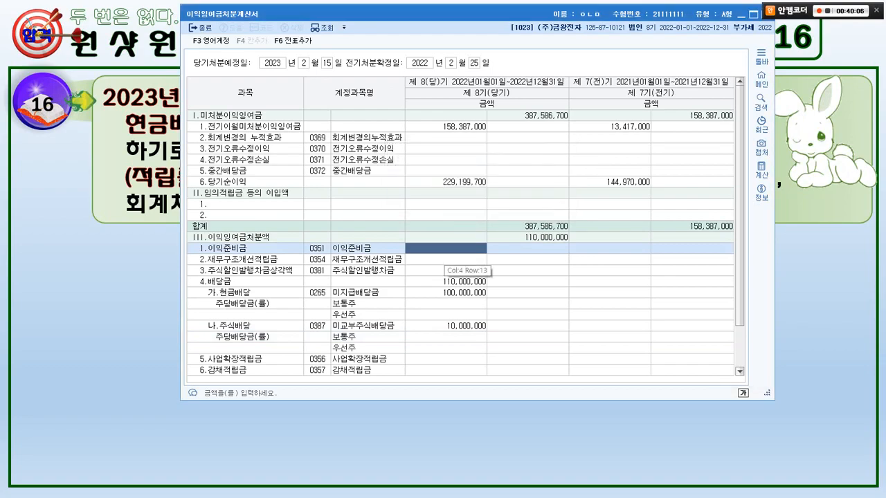
text(1)
key(Return)
key(Return)
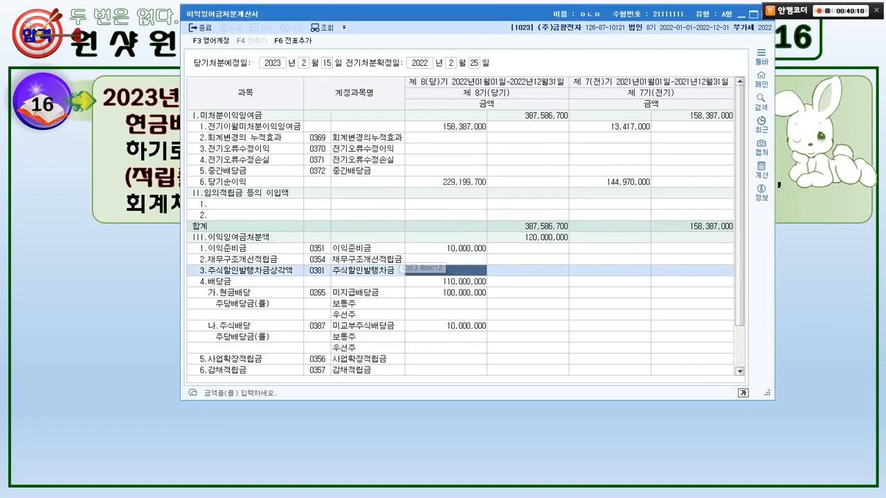
Recheck the problem on the slide, then mark the 전표추가 command in the statement and clear the marks.
key(alt+Tab)
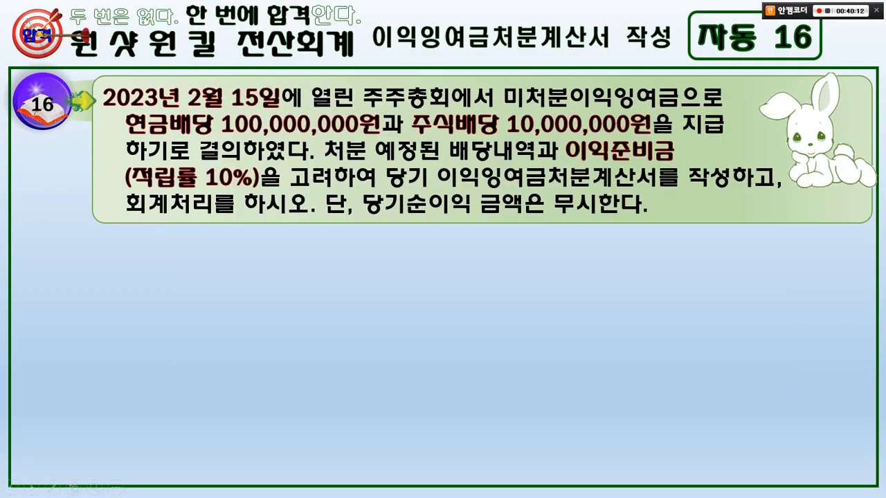
key(alt+Tab)
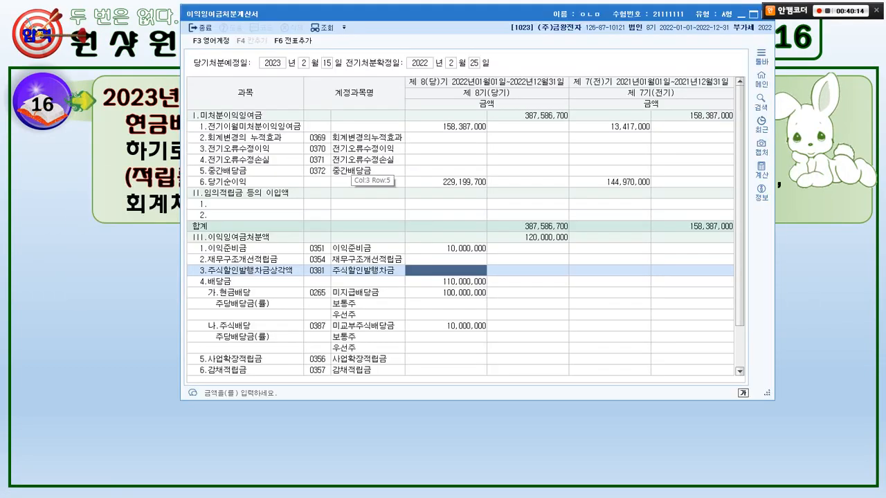
mouse_move(303, 64)
mouse_down()
mouse_move(322, 20)
mouse_move(324, 52)
mouse_up()
drag(316, 45, 351, 106)
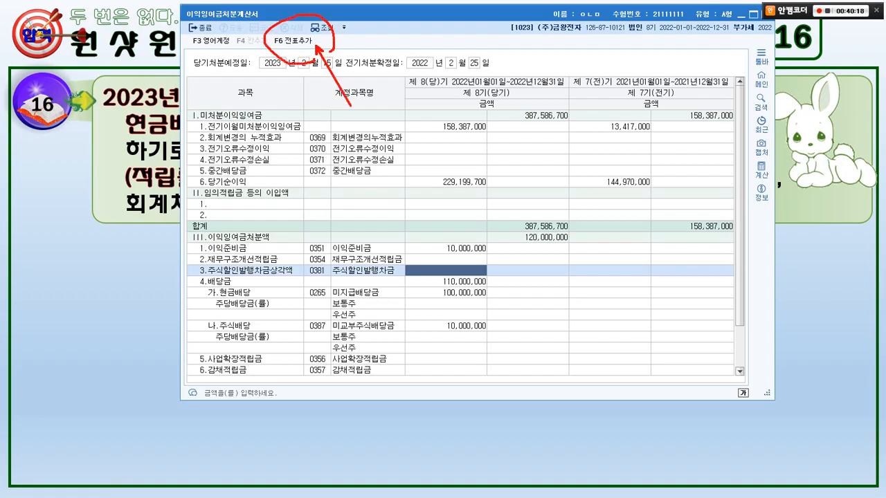
mouse_move(457, 32)
mouse_down()
mouse_move(439, 70)
mouse_move(469, 81)
mouse_up()
key(Escape)
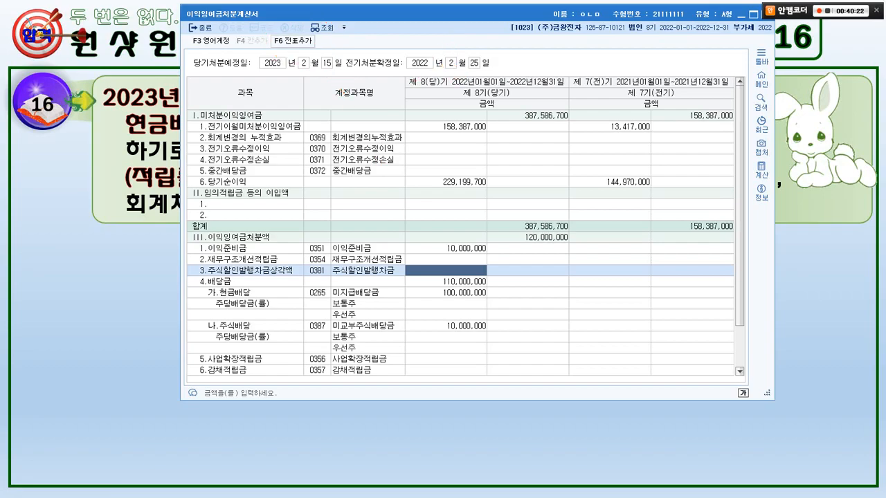
Add the profit disposition entries as vouchers with 전표추가 and close 이익잉여금처분계산서.
click(292, 41)
key(Return)
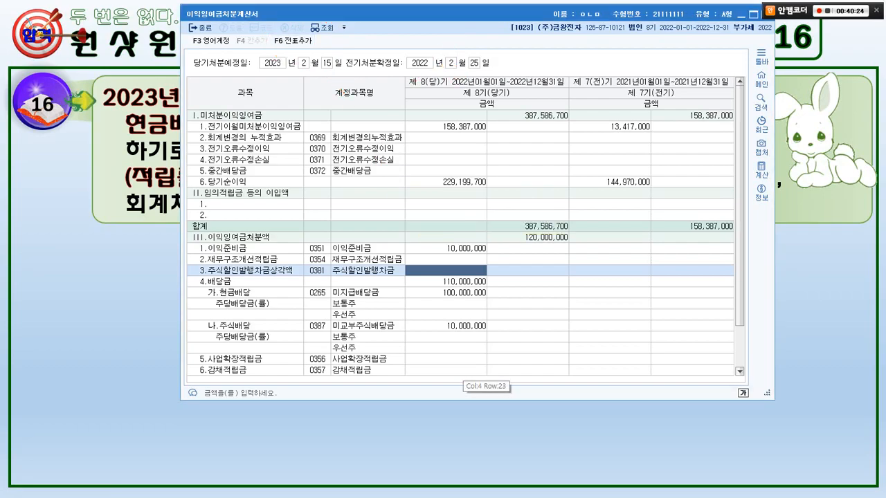
drag(491, 14, 444, 49)
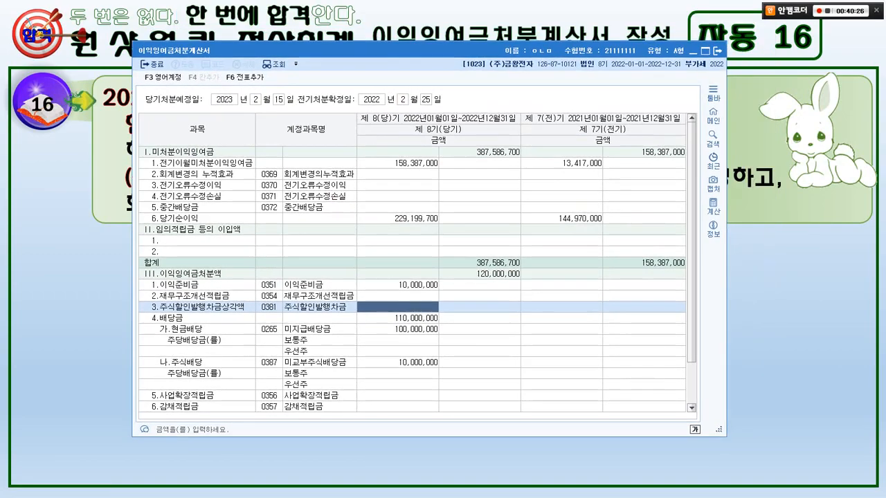
click(718, 50)
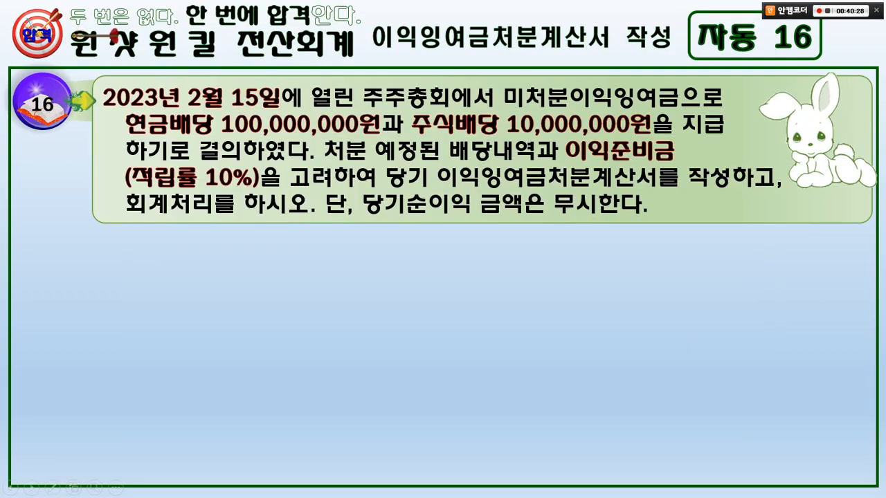
Review the slide's solution for 자동 16, then mark the resolution wording and disposal dates on the 자동 17 slide and clear the marks.
key(Right)
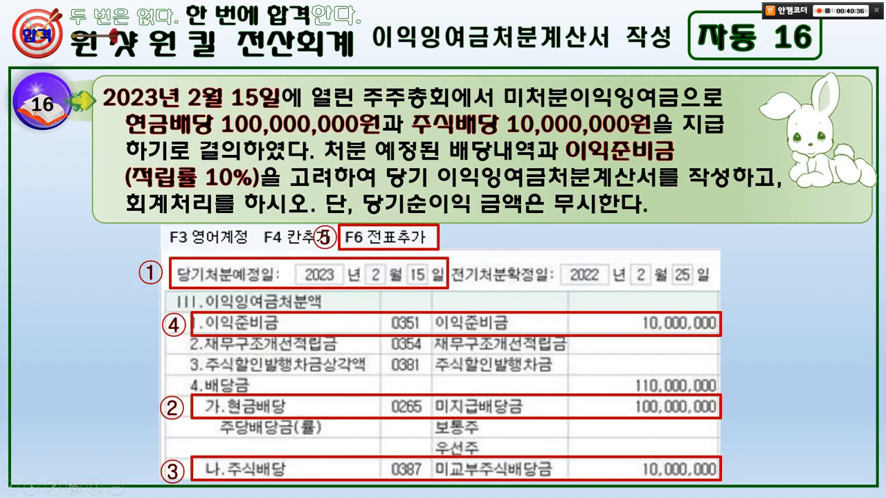
key(Right)
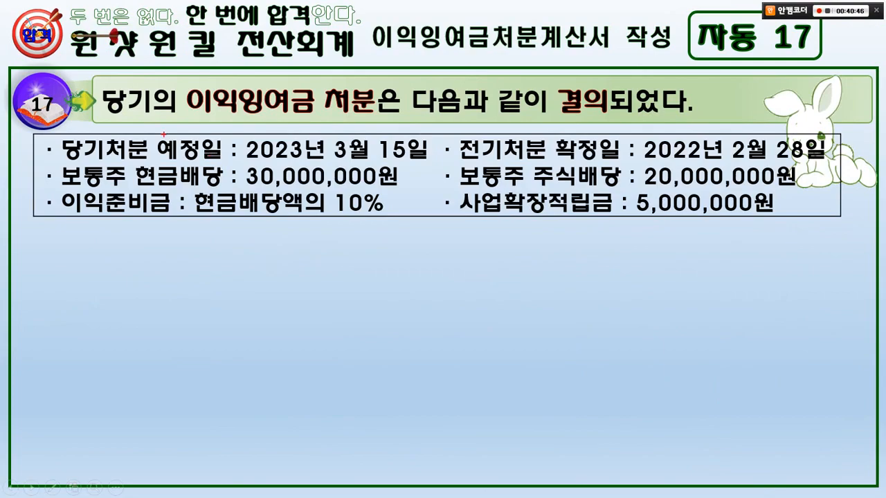
drag(115, 113, 519, 110)
mouse_move(576, 109)
mouse_down()
mouse_move(585, 114)
mouse_move(605, 87)
mouse_up()
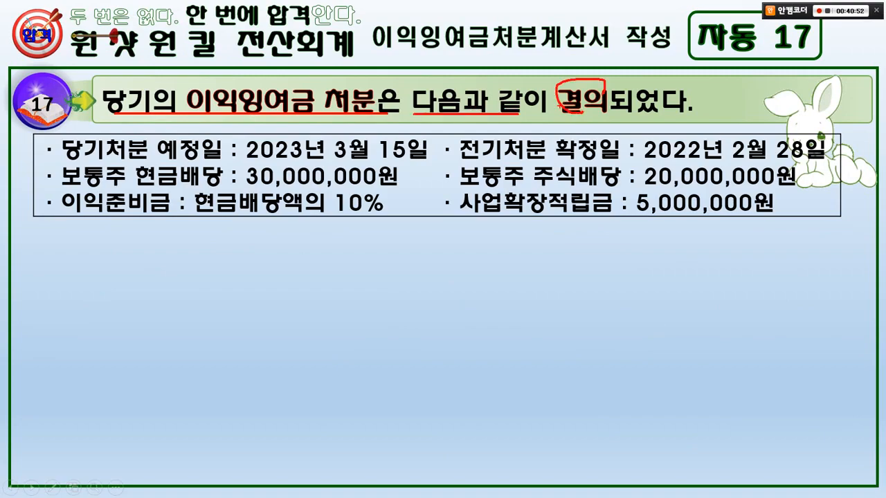
drag(50, 130, 435, 159)
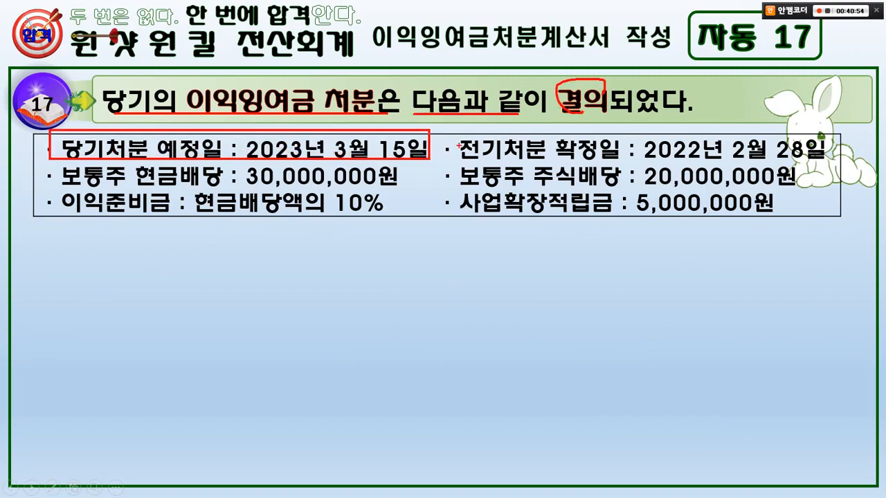
drag(451, 130, 821, 136)
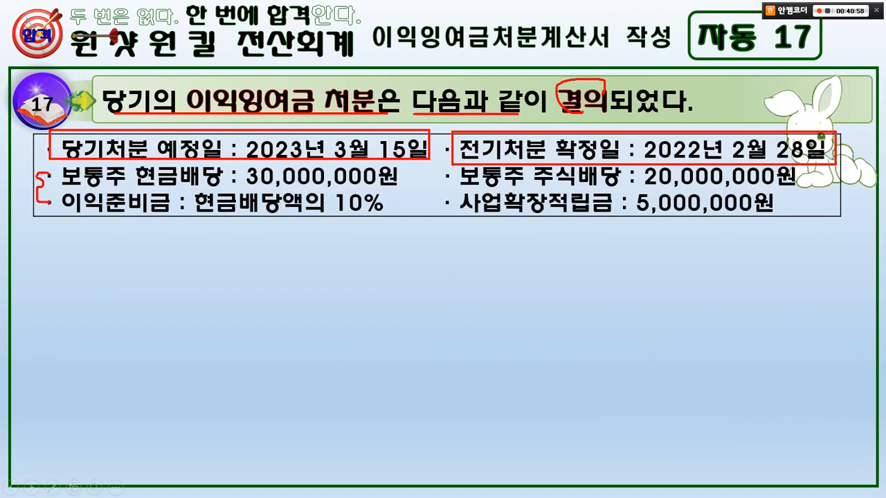
key(e)
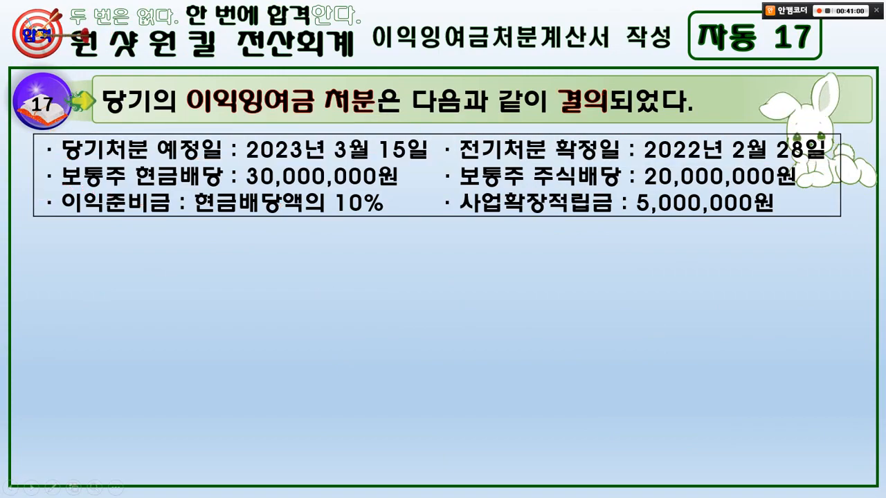
Switch to KcLep, open 이익잉여금처분계산서 without loading the saved data, and move its window to the upper part of the screen.
key(alt+Tab)
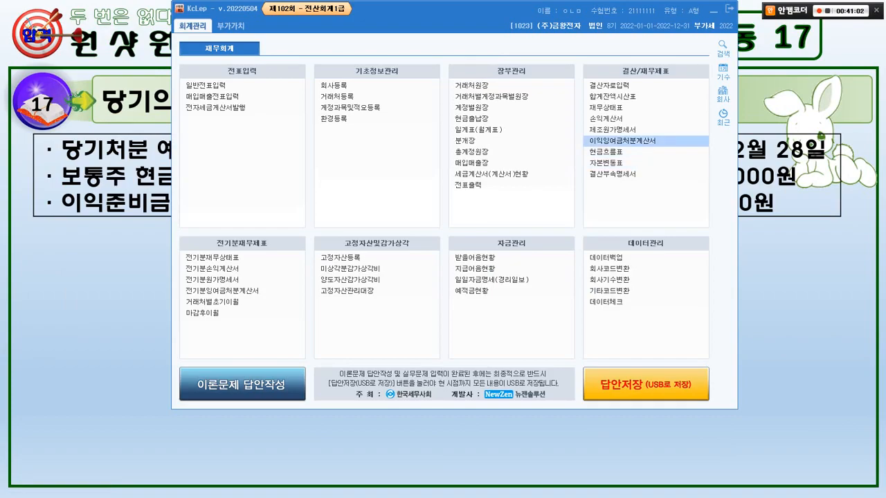
click(623, 141)
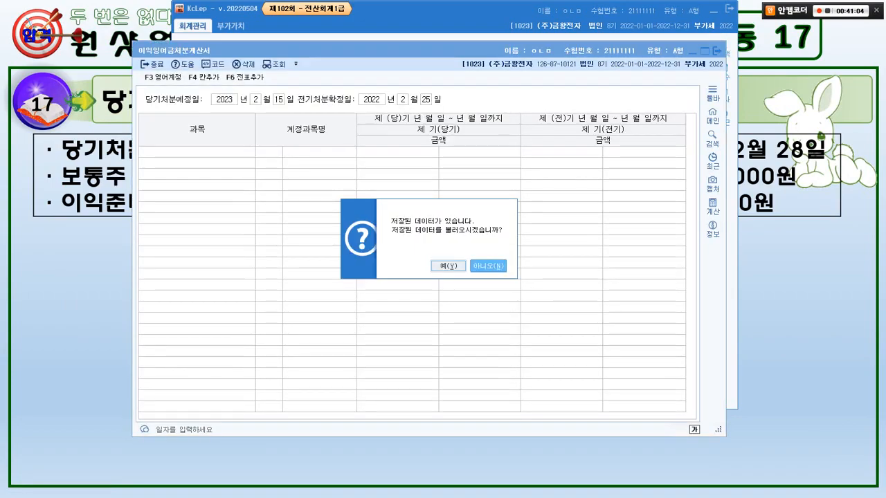
click(488, 266)
drag(415, 50, 453, 12)
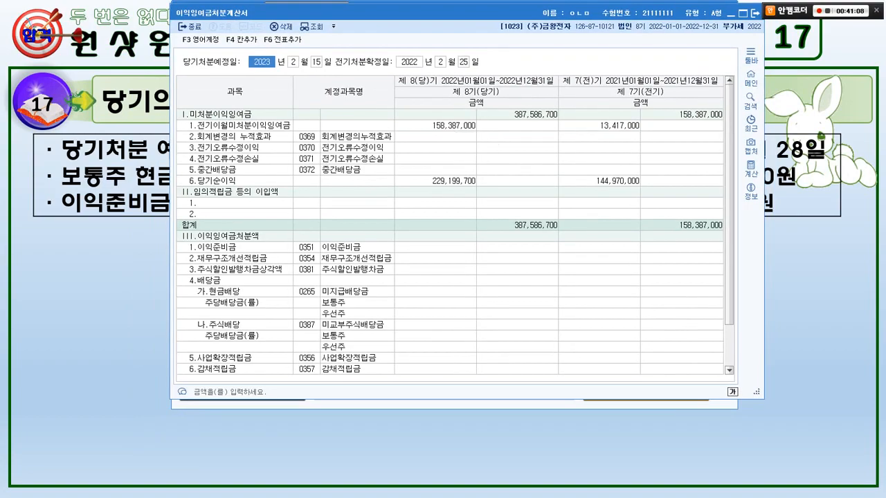
Check the planned disposal date on the slide and set the month of 당기처분예정일 to 3.
key(alt+Tab)
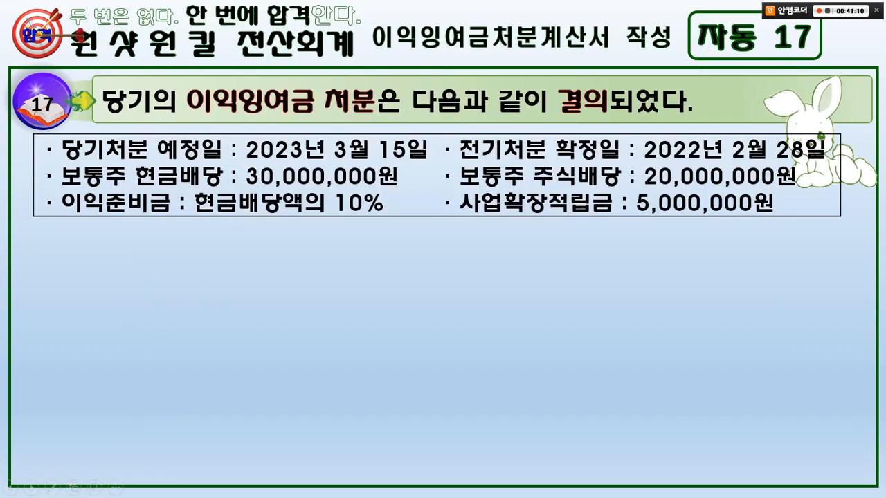
key(alt+Tab)
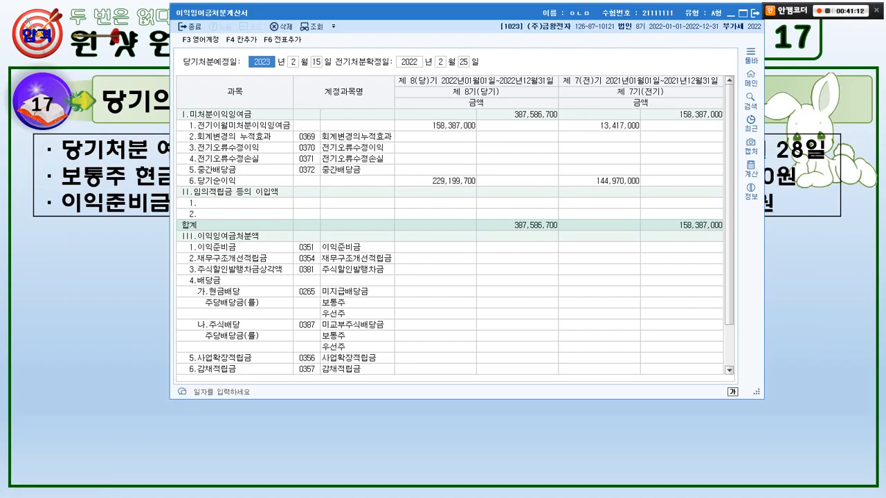
key(Return)
text(3)
key(Return)
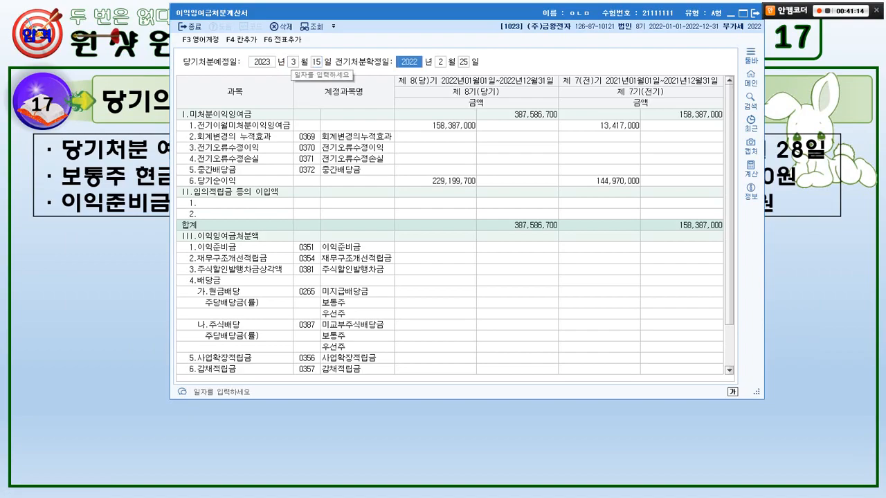
Check the prior-period date on the slide and set 전기처분확정일 to 2022년 2월 28일.
key(alt+Tab)
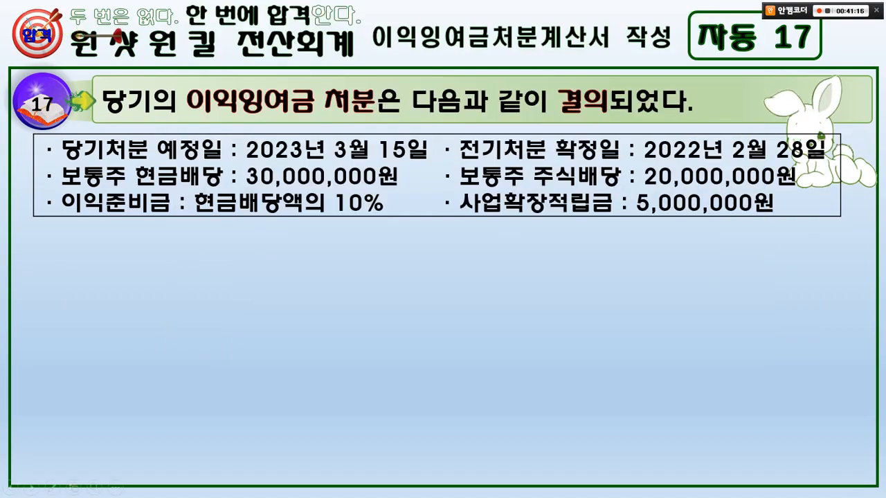
key(alt+Tab)
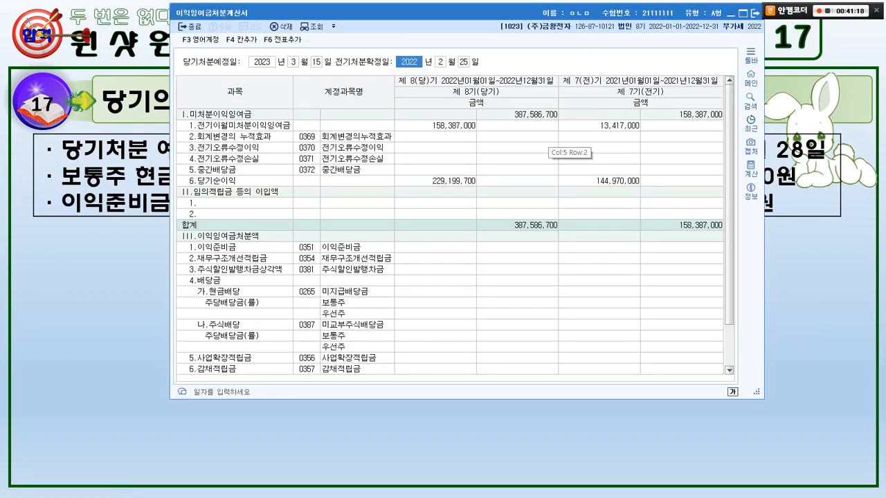
text(2022)
key(Return)
key(Return)
text(28)
key(Return)
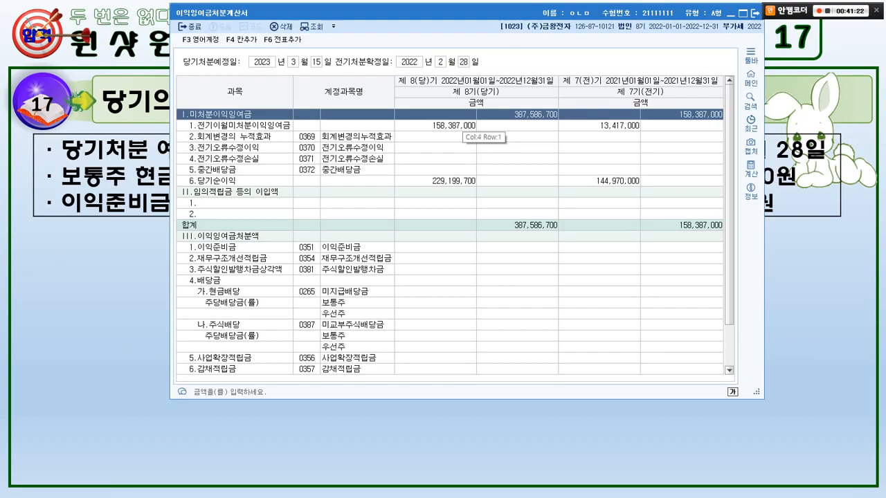
Underline the disposal dates and the cash and stock dividend terms on the slide, clear the marks, and return to KcLep.
key(alt+Tab)
drag(63, 159, 757, 158)
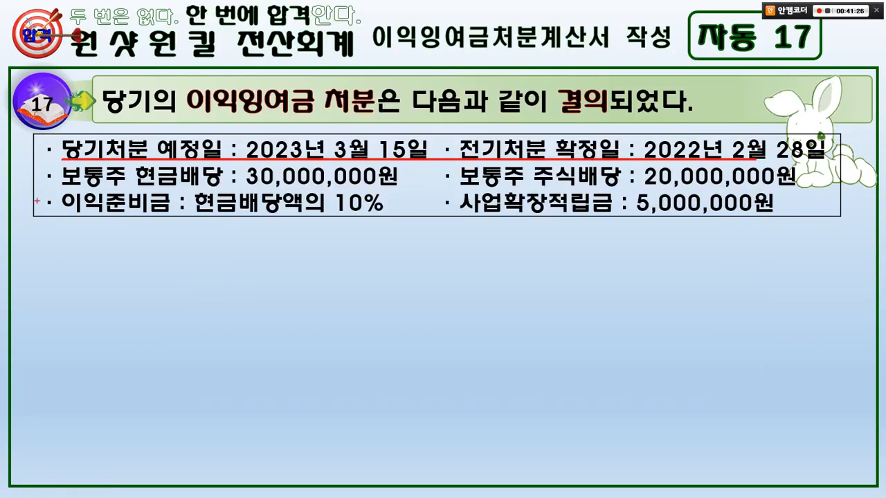
drag(40, 191, 389, 189)
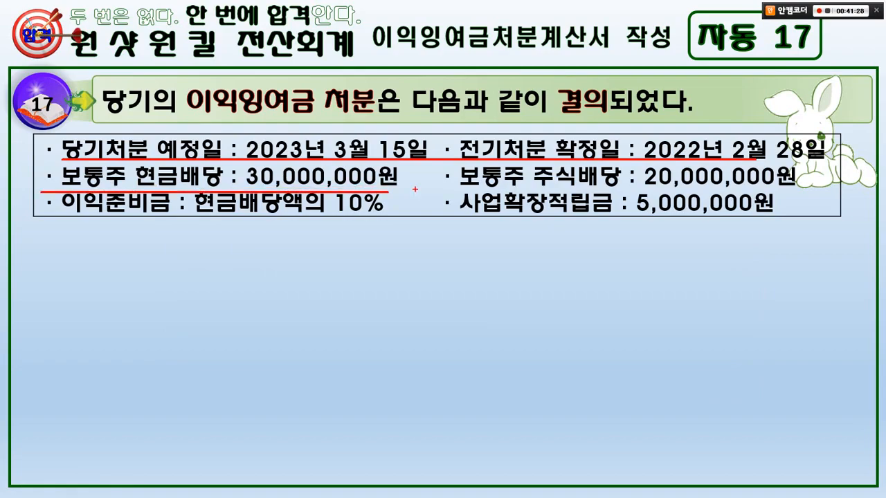
drag(461, 186, 801, 188)
key(e)
key(alt+Tab)
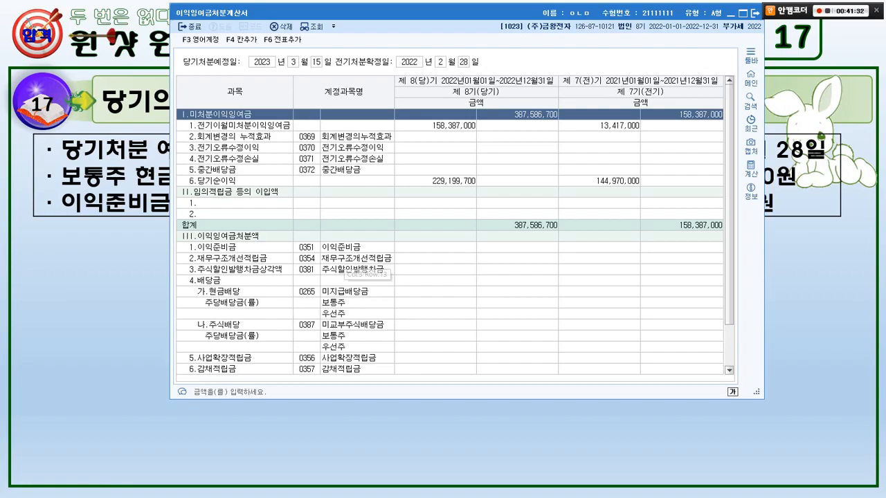
click(435, 258)
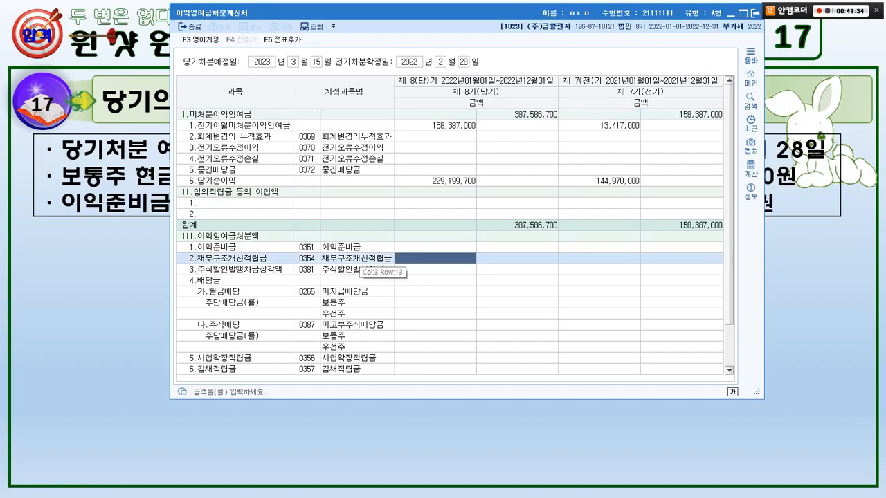
text(0)
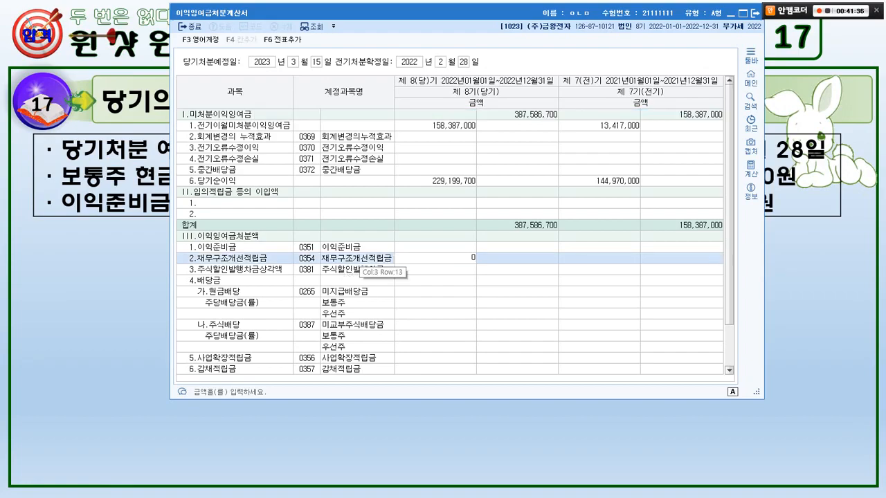
key(Escape)
key(Return)
key(Return)
Search for 현금배당 in the statement and enter 30,000,000 as its current-period amount.
key(ctrl+f)
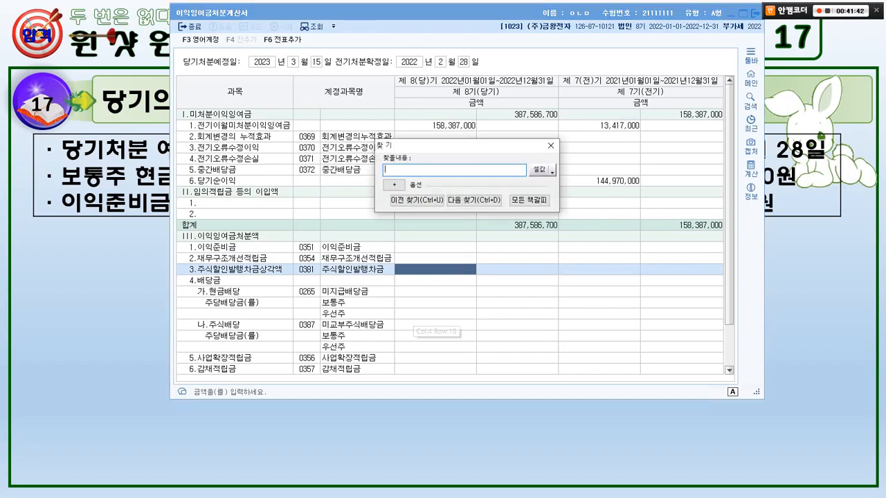
text(현금배당)
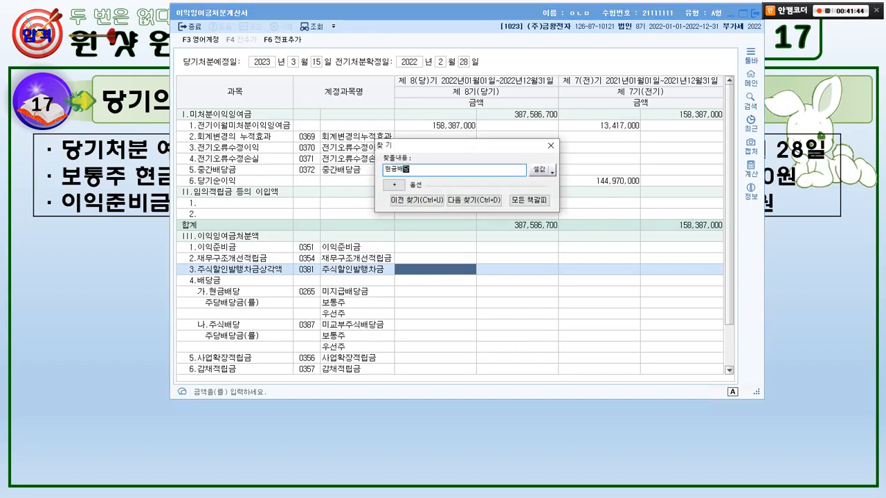
key(Return)
key(Escape)
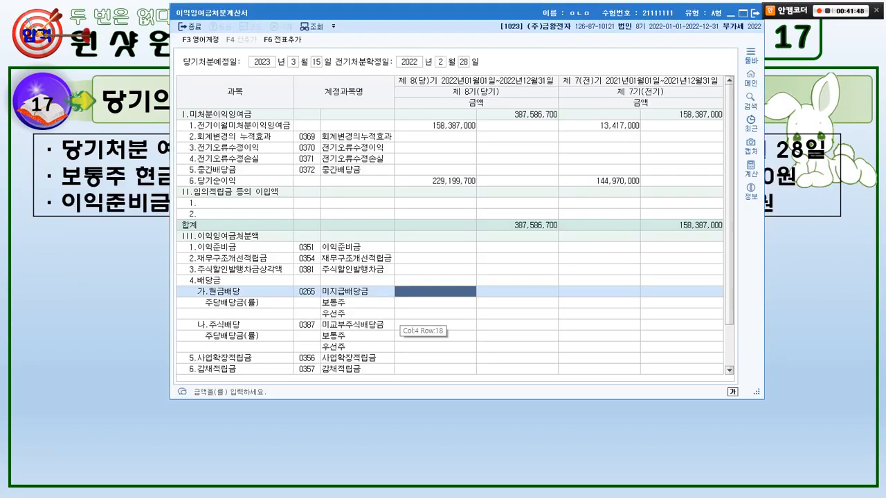
text(30,000,000)
key(Return)
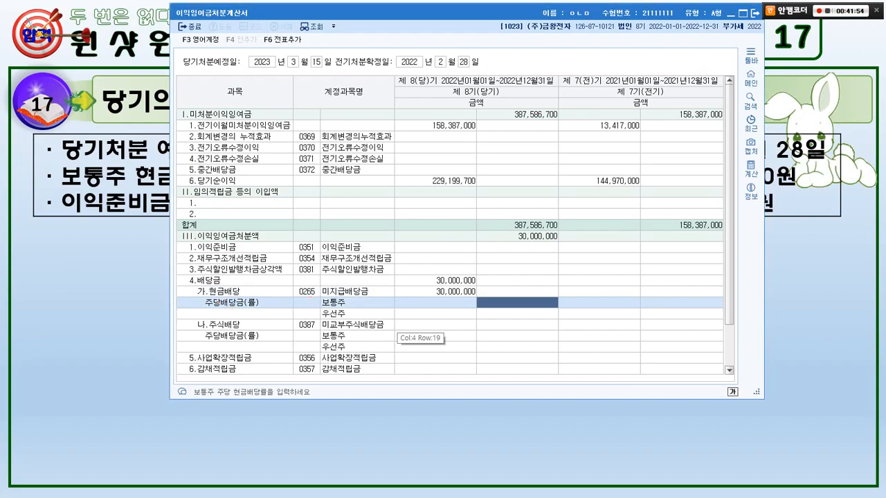
Mark the 현금배당 heading and the 보통주 dividend row with its amount cell, and clear the marks.
mouse_move(251, 293)
mouse_down()
mouse_move(207, 296)
mouse_move(246, 311)
mouse_up()
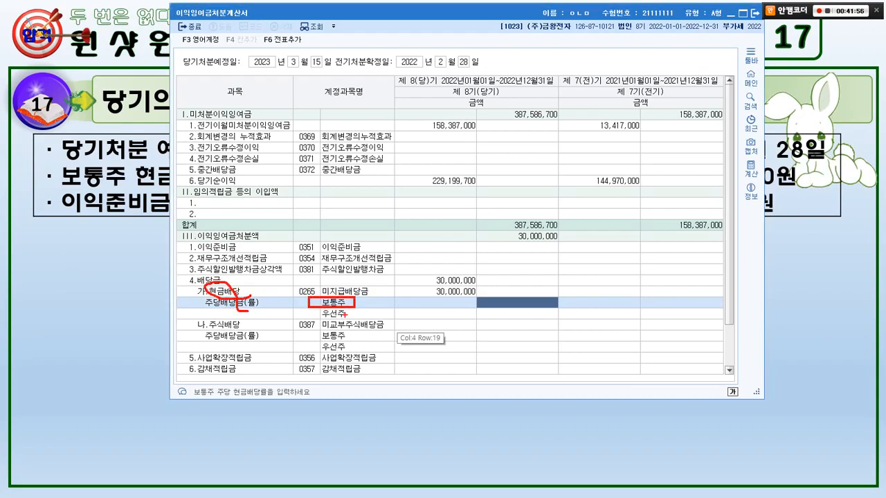
drag(409, 297, 471, 310)
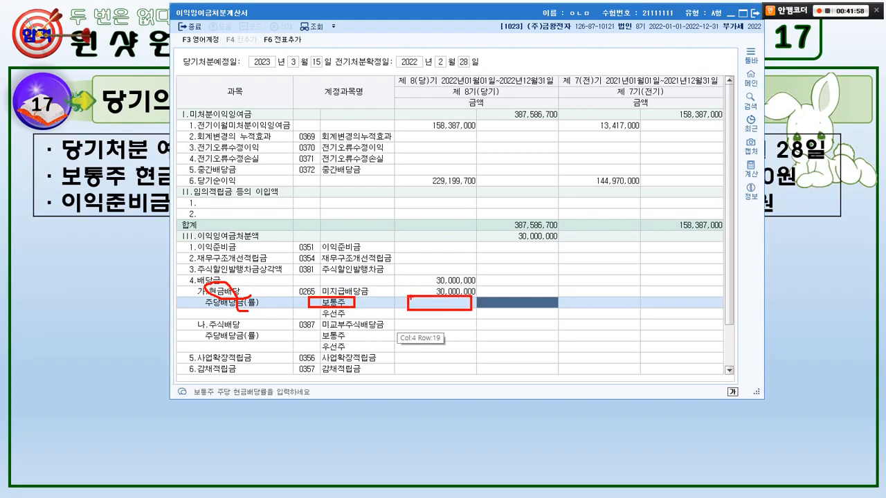
key(Escape)
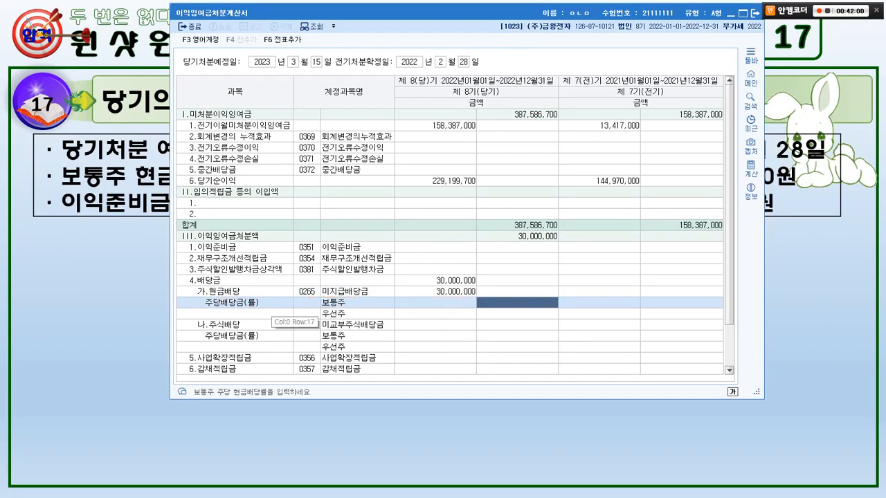
Delete the 현금배당 amount and try entering 30,000,000 in the 보통주 row beneath it instead.
click(420, 291)
key(Delete)
key(Return)
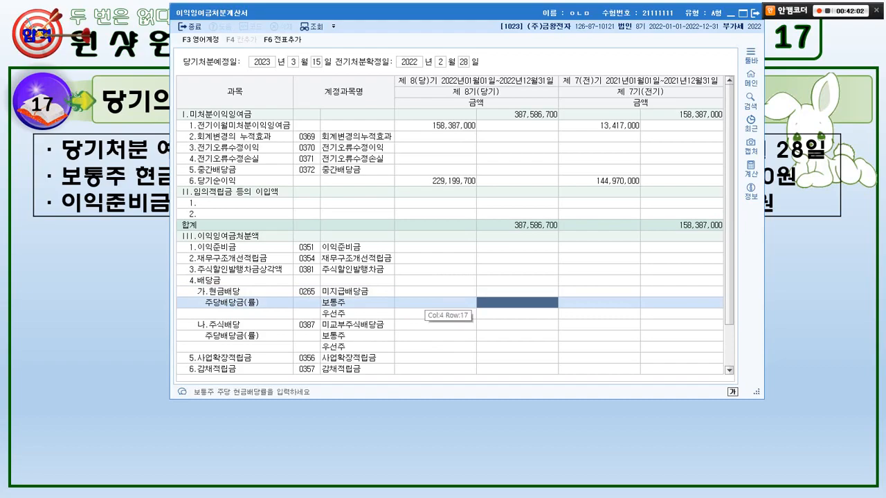
text(300000,000)
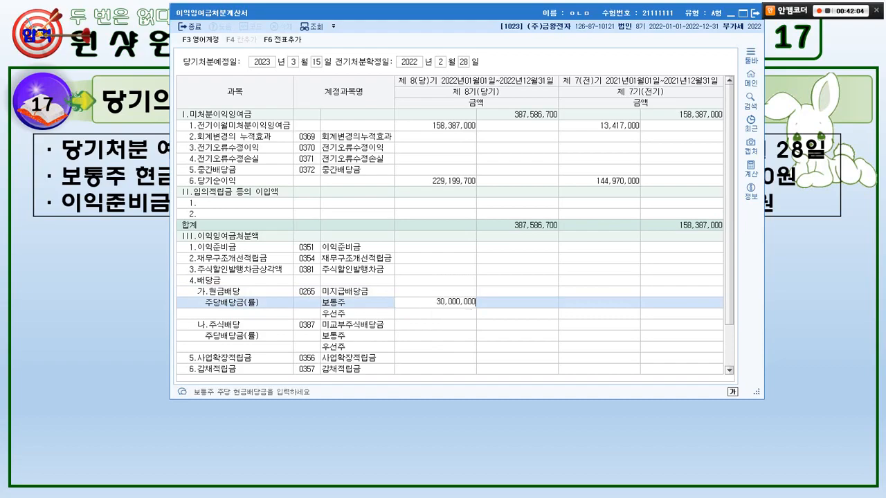
key(Return)
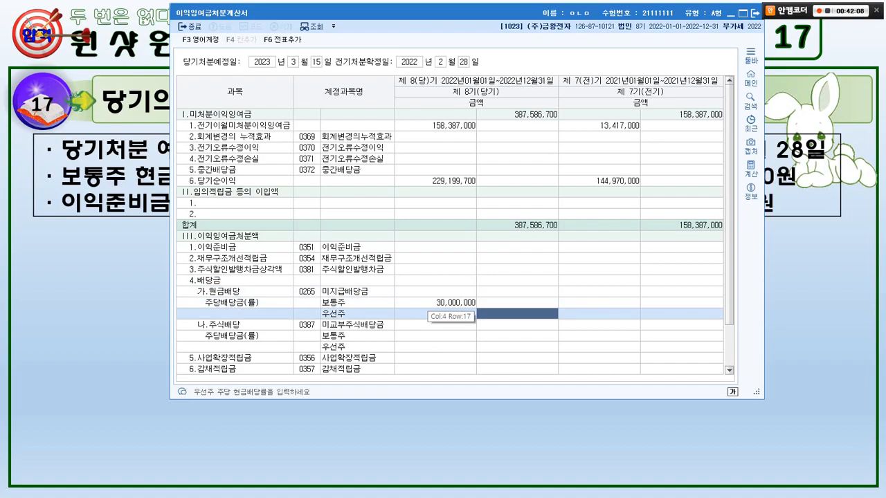
Reset the 보통주 amount under 현금배당 to 0 and set the current-period 현금배당 amount to 30,000,000.
click(438, 302)
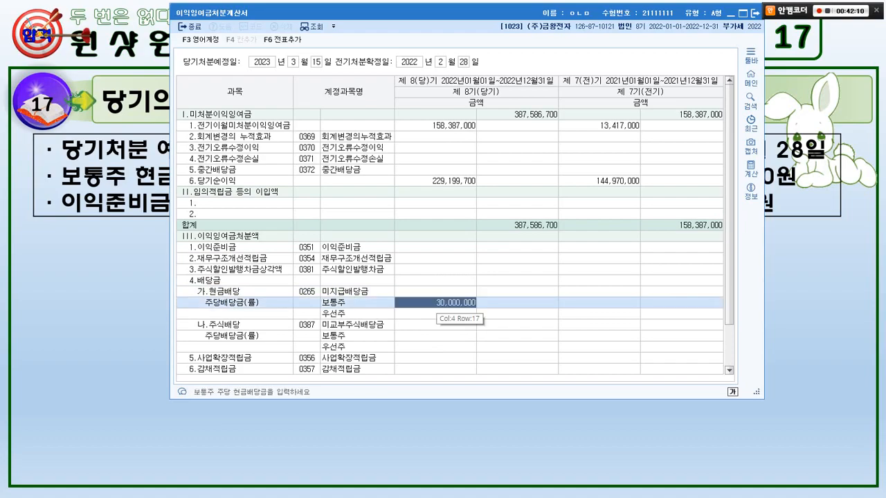
text(0)
key(Return)
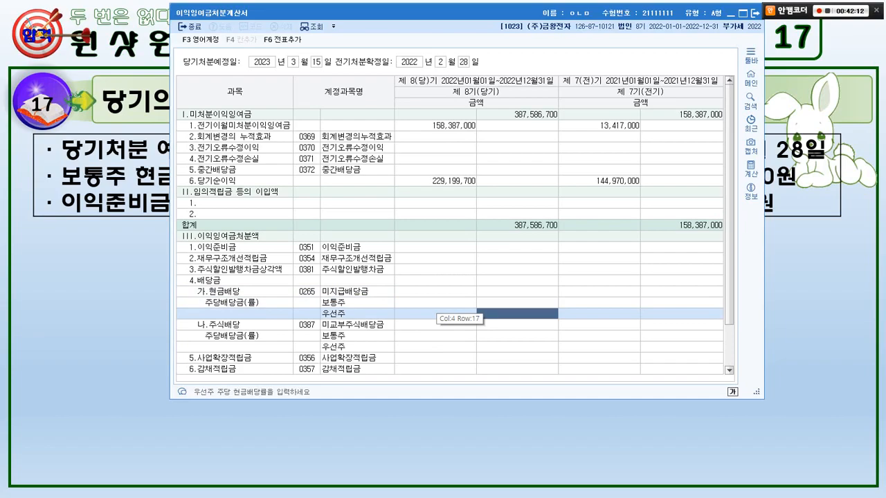
click(437, 292)
text(30000000)
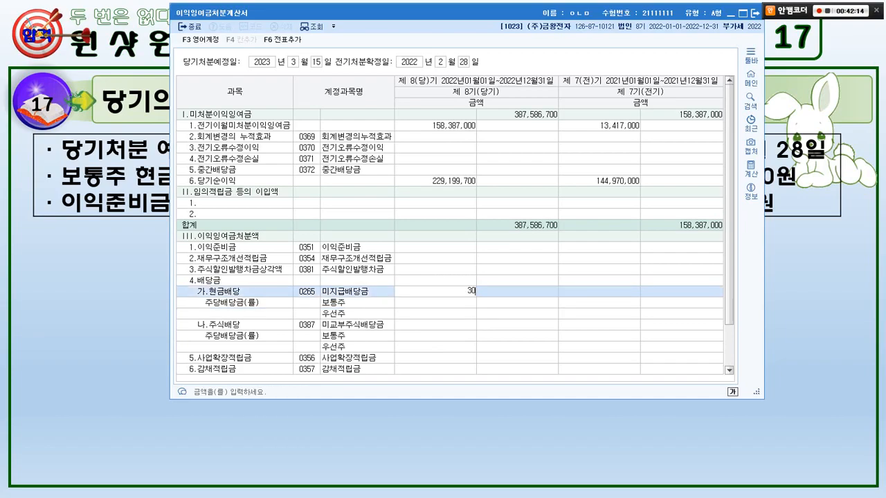
key(Return)
Check the stock dividend on the slide and set the current-period 주식배당 amount to 20,000,000.
key(alt+Tab)
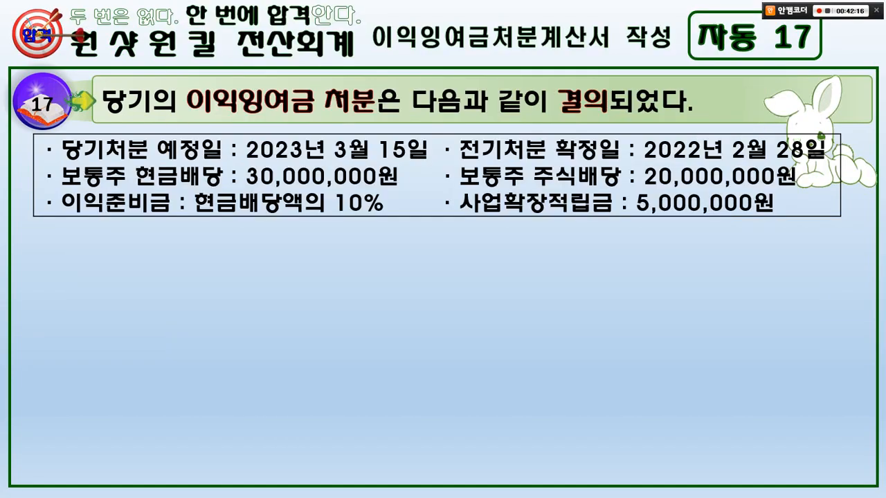
key(alt+Tab)
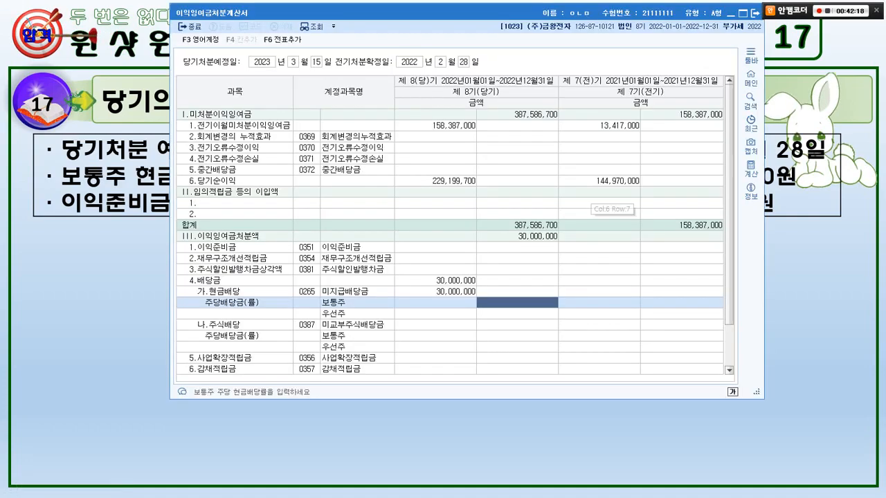
key(Return)
key(Return)
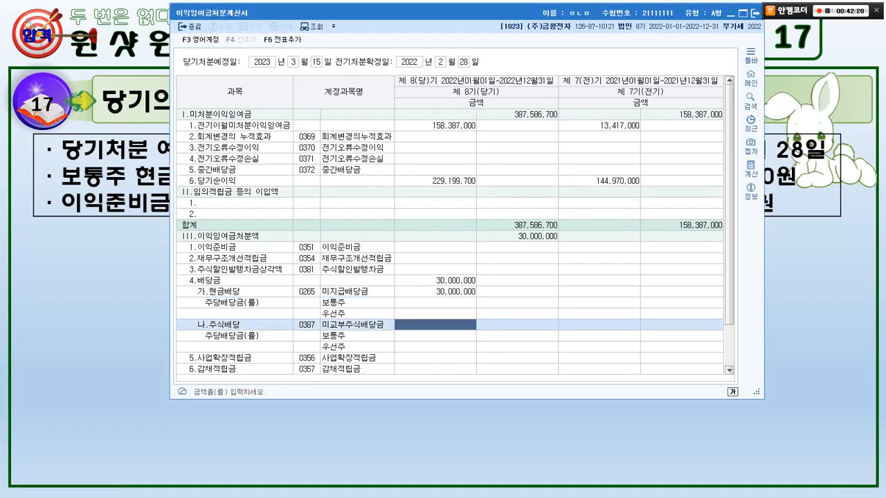
key(alt+Tab)
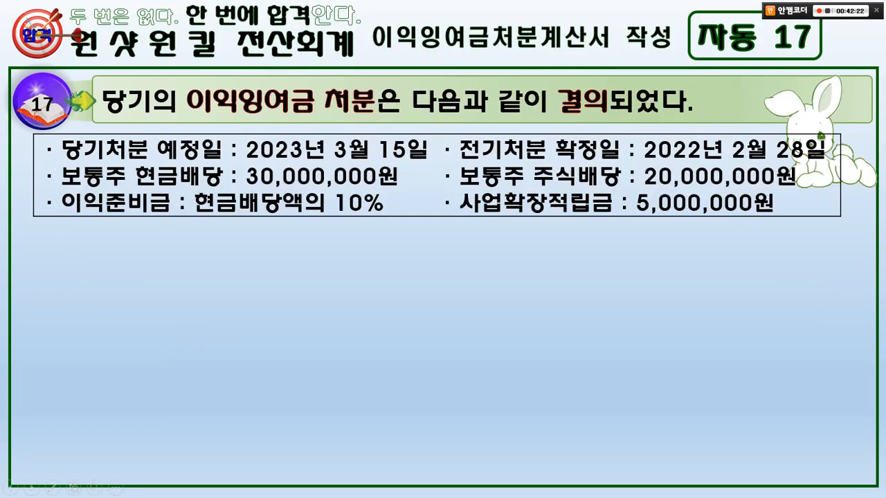
key(alt+Tab)
text(20000000)
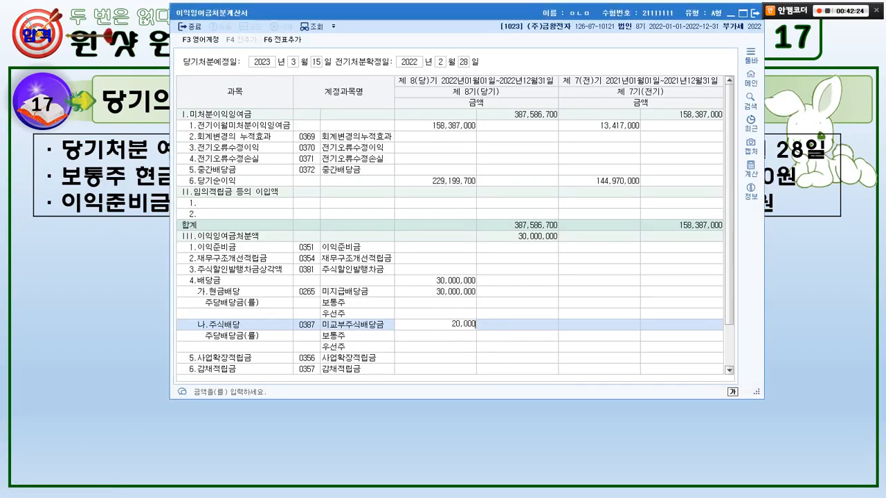
key(Return)
Check the slide and find the 이익준비금 row in the statement by searching for 이익준비.
key(alt+Tab)
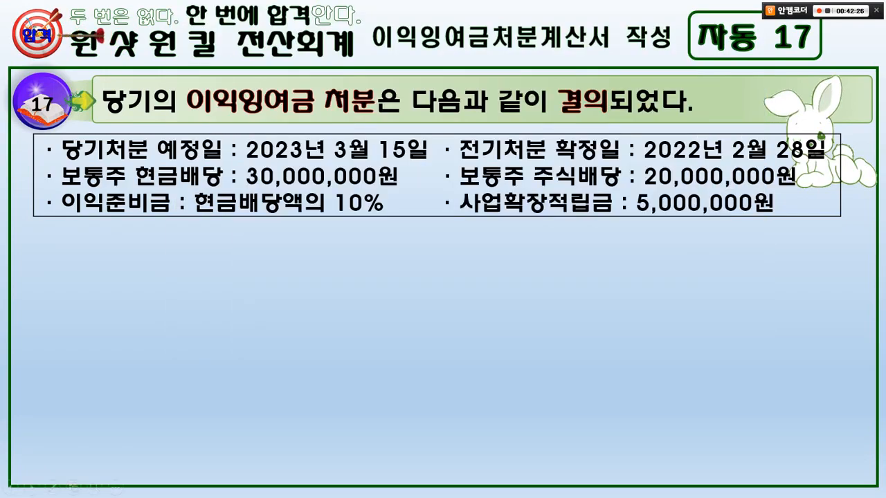
key(alt+Tab)
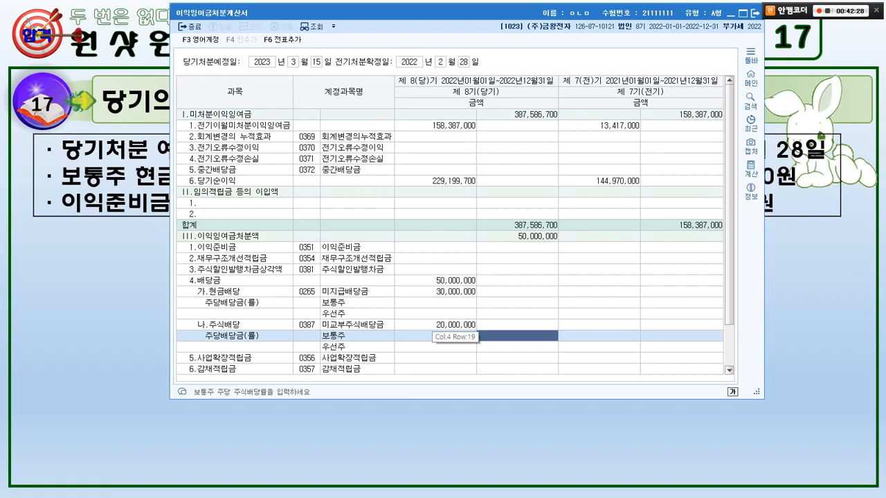
key(ctrl+f)
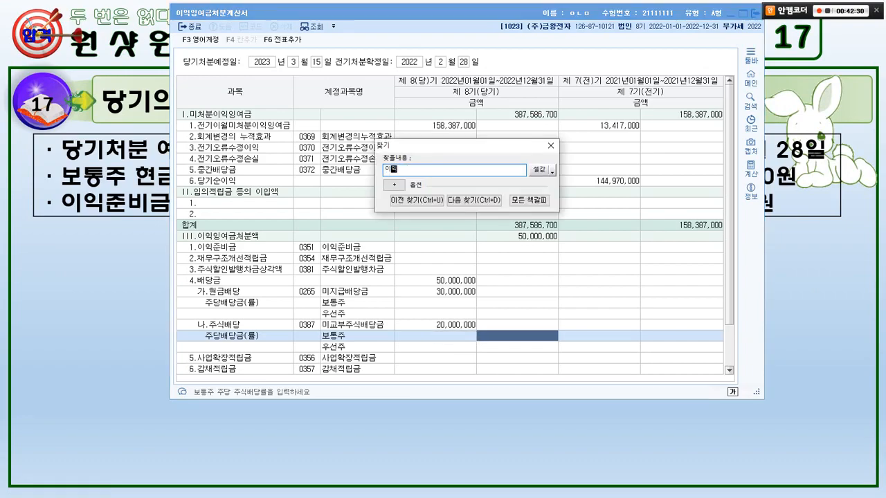
key(Return)
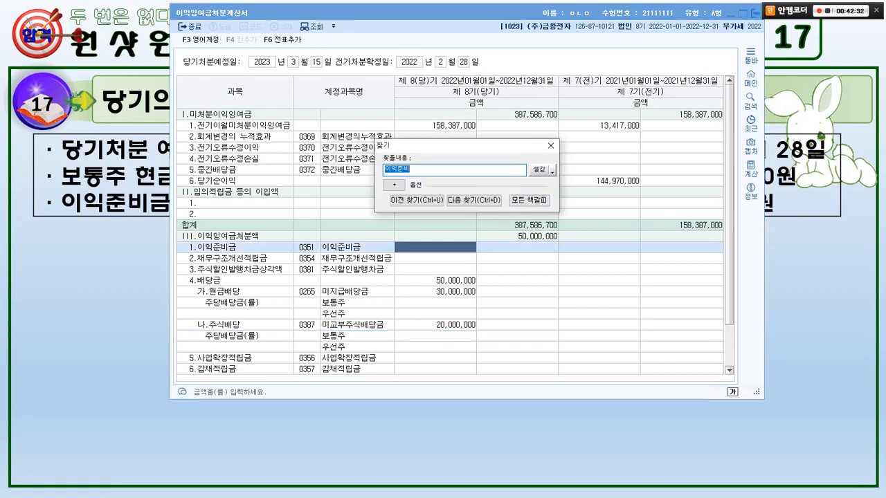
click(551, 146)
Mark the 이익준비금 rate on the slide, clear the mark, and set the current-period 이익준비금 amount to 3,000,000.
click(138, 287)
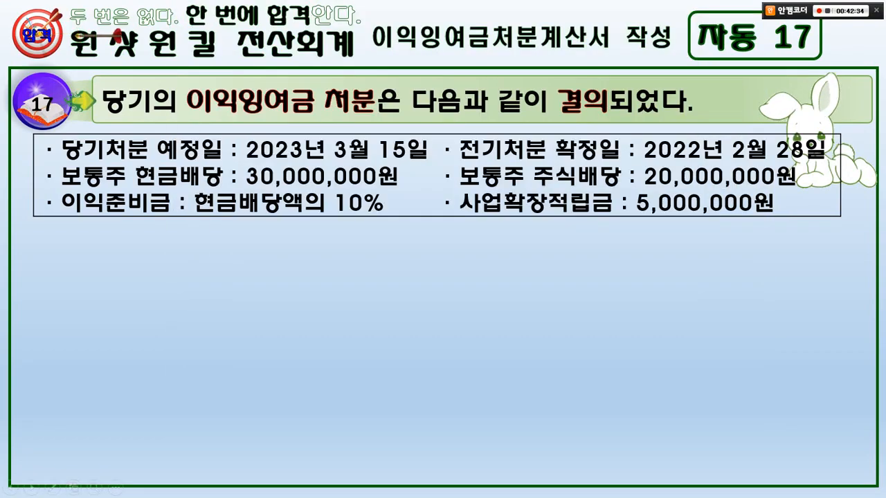
key(ctrl+2)
drag(229, 162, 418, 191)
drag(380, 220, 382, 200)
key(Escape)
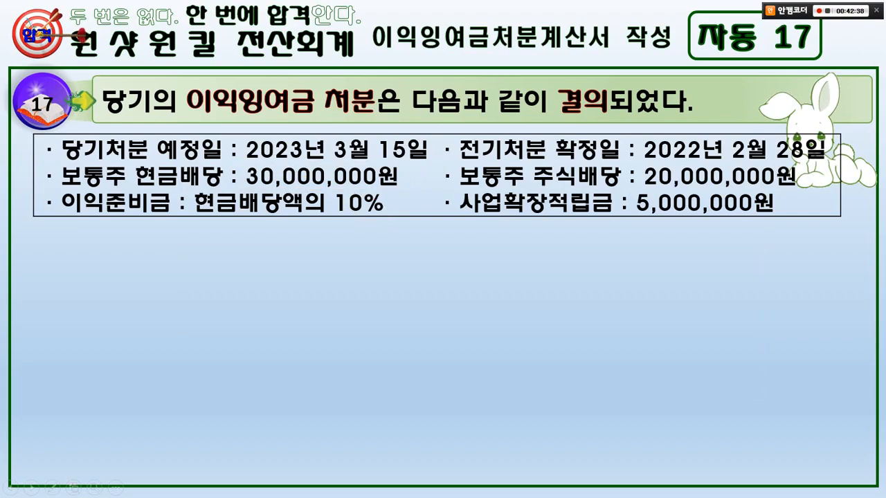
key(alt+Tab)
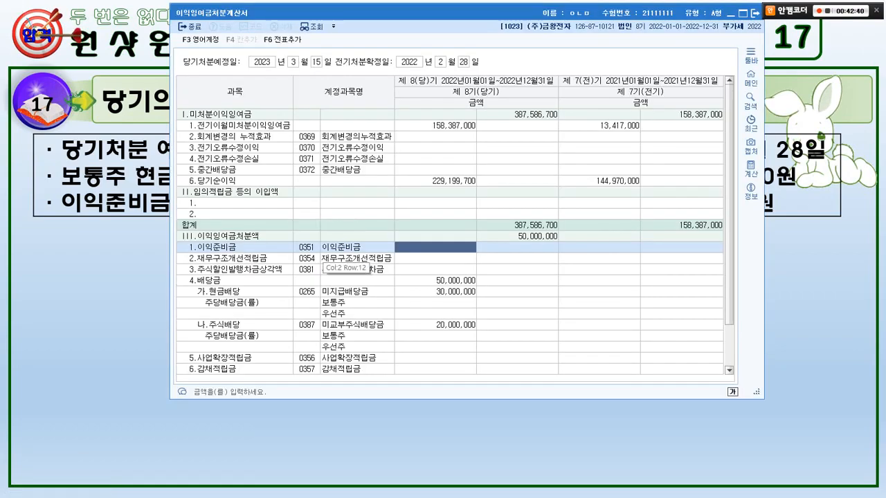
text(3,000,000)
key(Return)
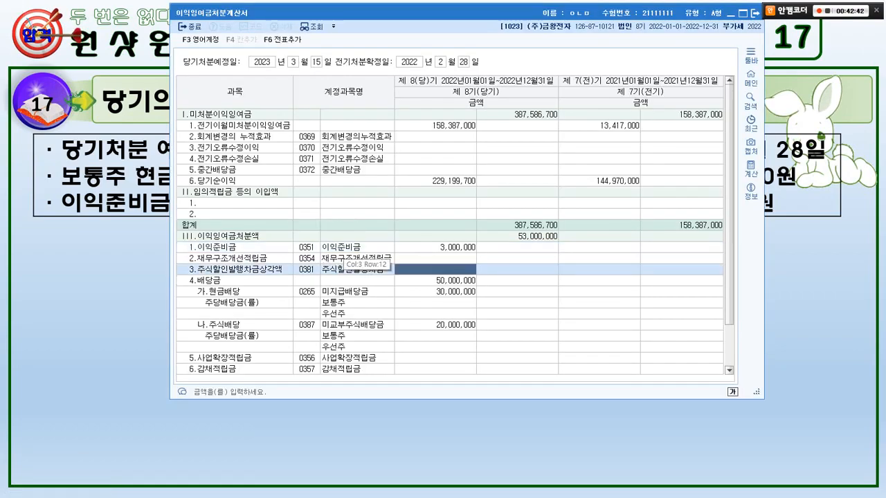
Mark the 사업확장적립금 item on the slide and find its row in the statement by searching for 사업확장.
key(alt+Tab)
key(ctrl+2)
drag(448, 189, 769, 222)
key(Escape)
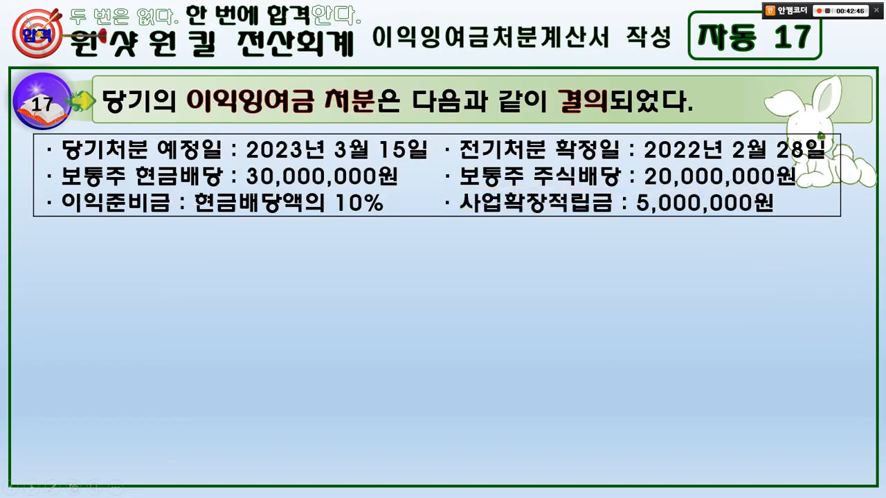
key(alt+Tab)
key(ctrl+f)
text(사)
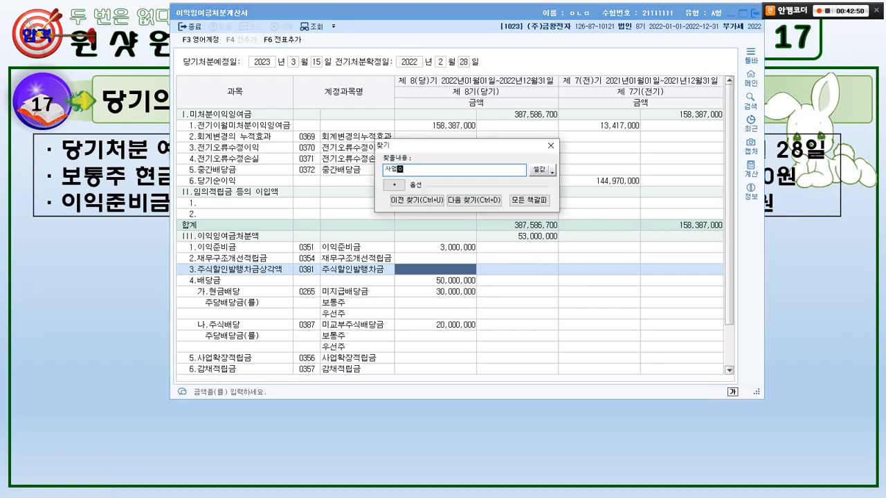
text(업확장)
key(Return)
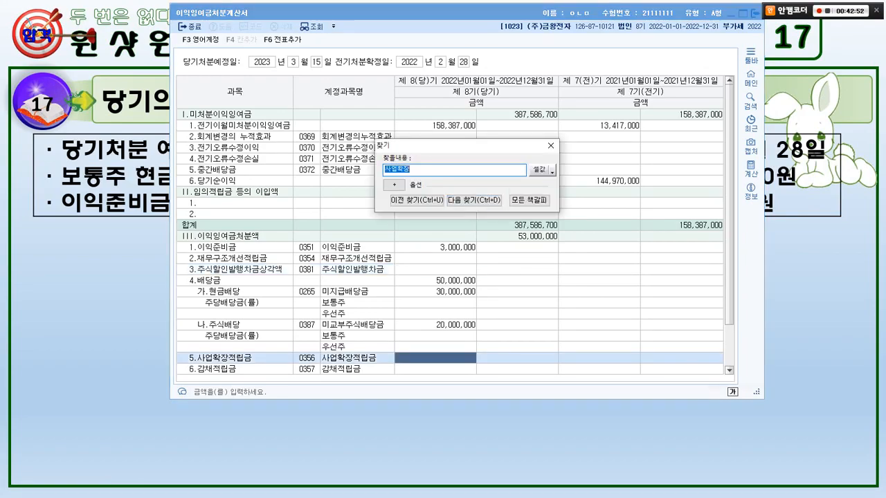
click(551, 145)
Check the slide and set the current-period 사업확장적립금 amount to 5,000,000.
key(alt+Tab)
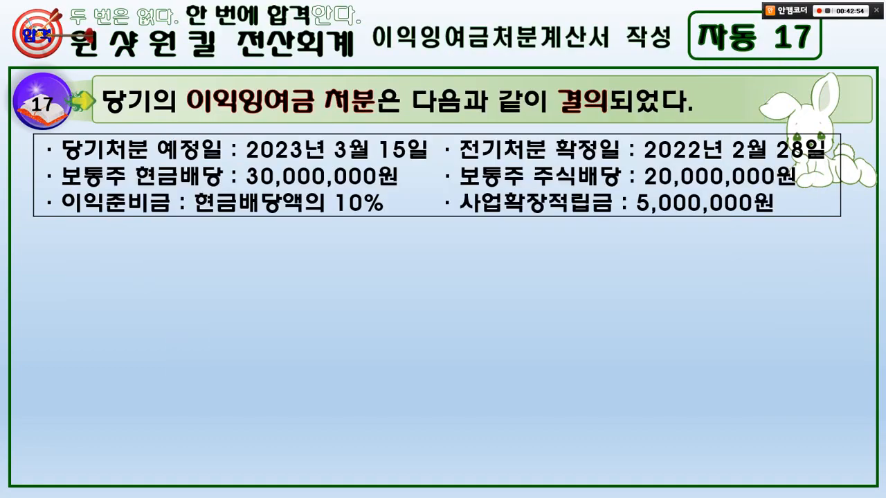
key(alt+Tab)
text(5,000,)
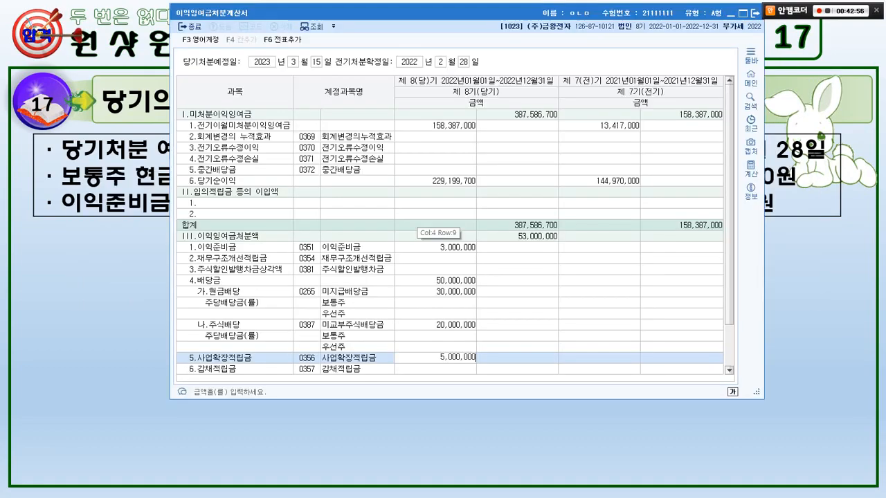
text(000)
key(Return)
key(Return)
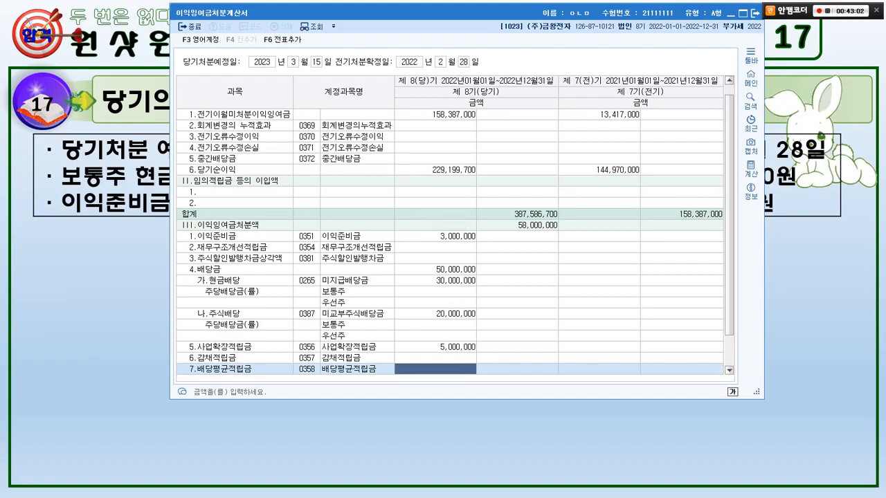
Add the disposal entries to the general voucher, replacing the existing transfer entries, and leave the 이익잉여금처분계산서.
click(282, 39)
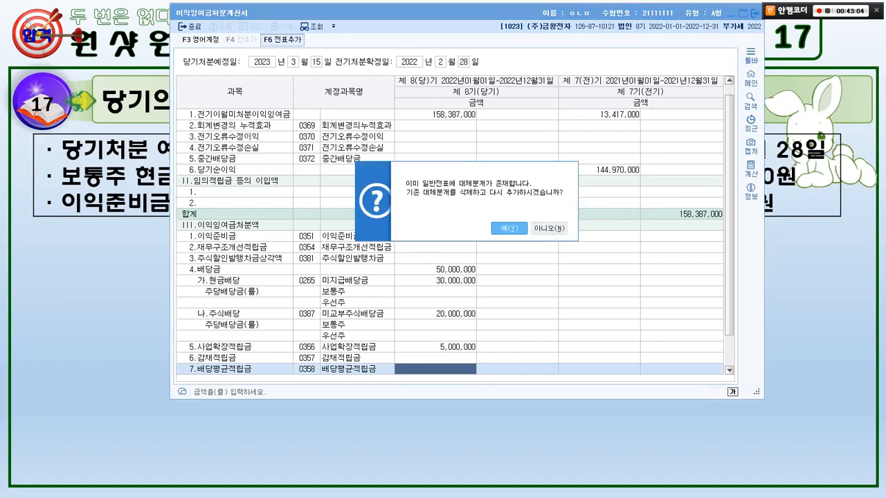
click(510, 228)
click(523, 220)
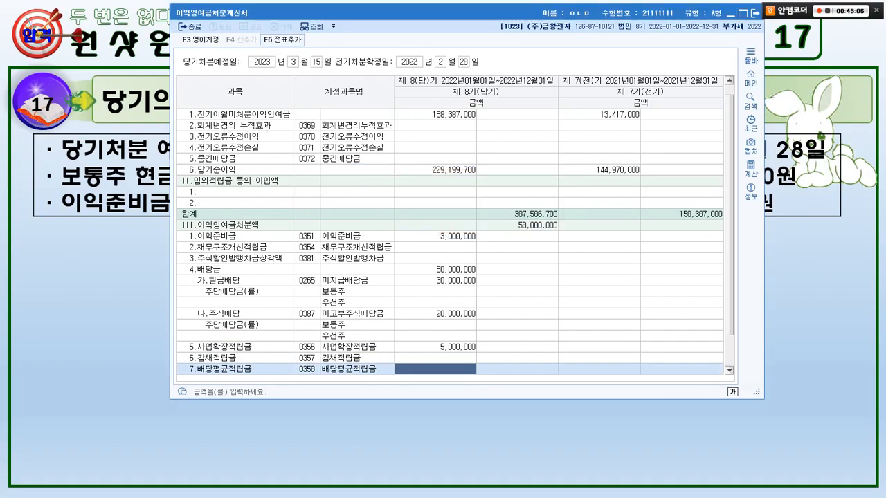
drag(415, 14, 368, 28)
click(707, 28)
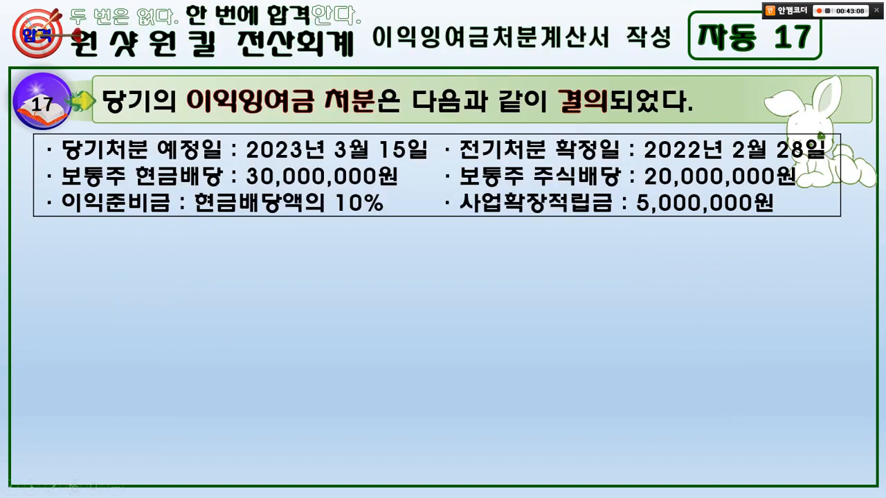
Open 일반전표입력 and display the vouchers dated December 31.
click(206, 86)
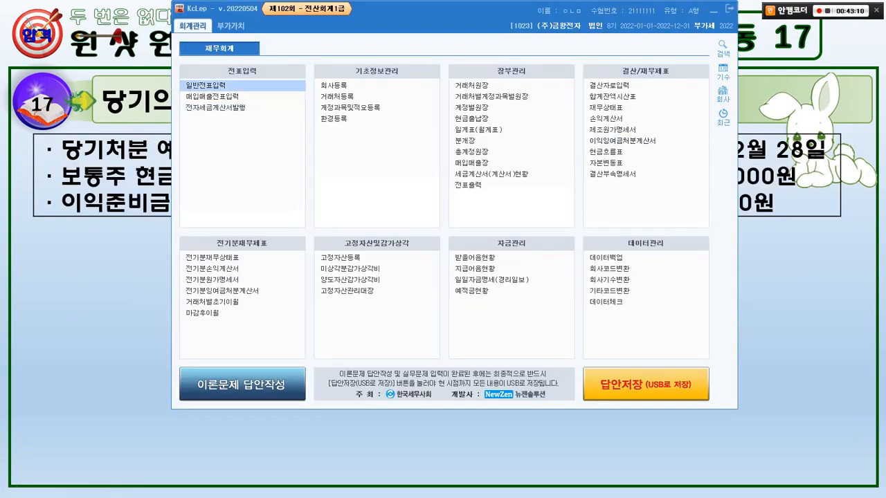
text(12)
key(Return)
text(31)
key(Return)
Mark the voucher numbers and the 미처분이익잉여금 and 이월이익잉여금 transfer entries, and clear the marks.
mouse_move(244, 264)
mouse_down()
mouse_move(188, 135)
mouse_move(234, 263)
mouse_up()
drag(260, 192, 677, 274)
drag(574, 228, 616, 186)
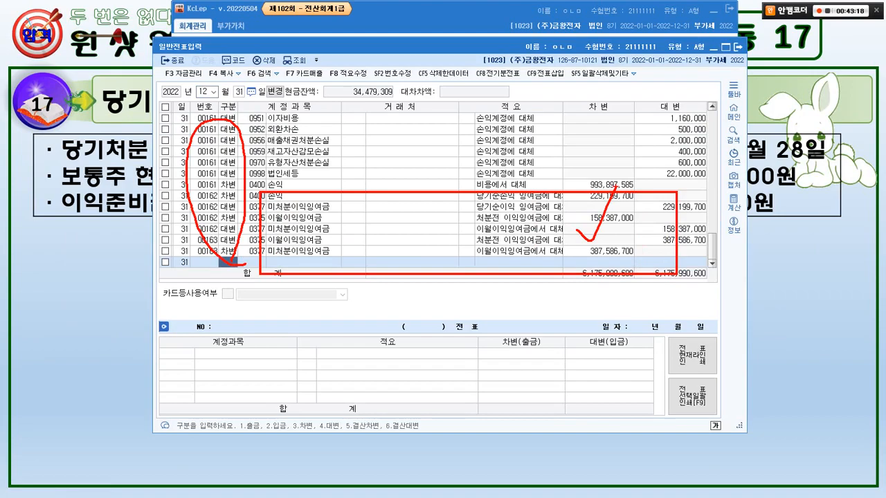
key(Escape)
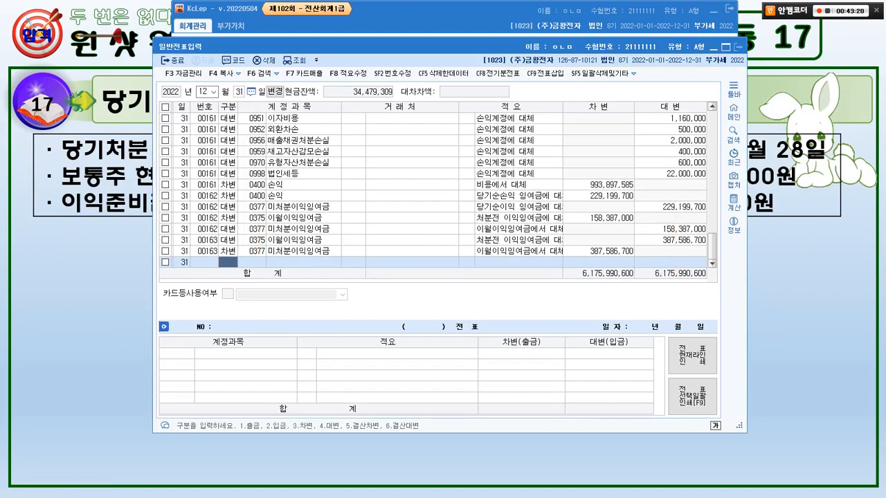
Close 일반전표입력, minimize KcLep to return to the slideshow, and advance past the exercise 17 solution slide.
click(738, 47)
click(713, 10)
click(714, 11)
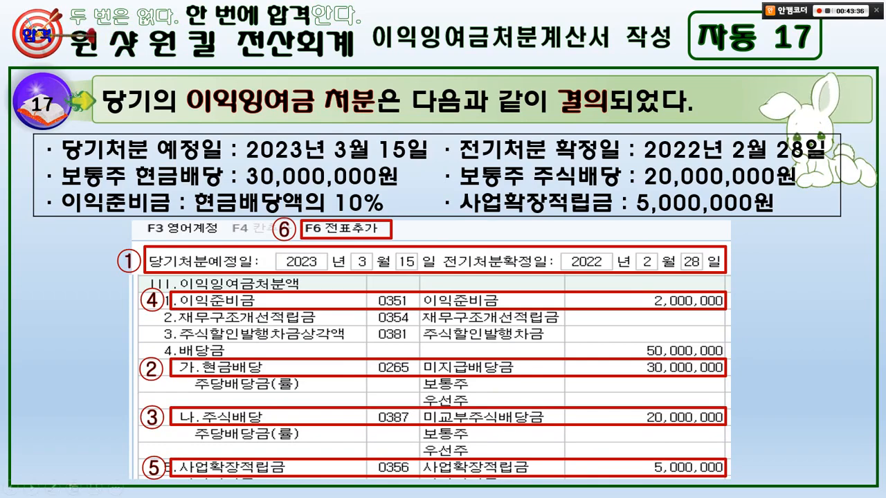
key(Right)
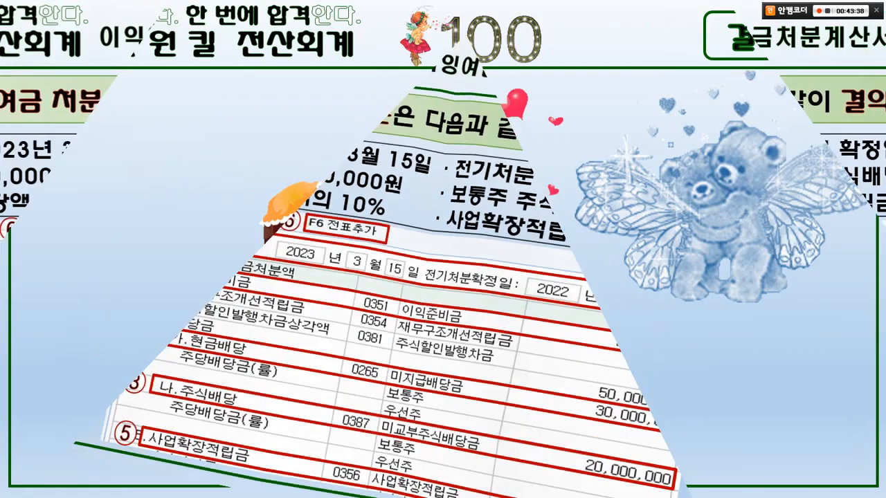